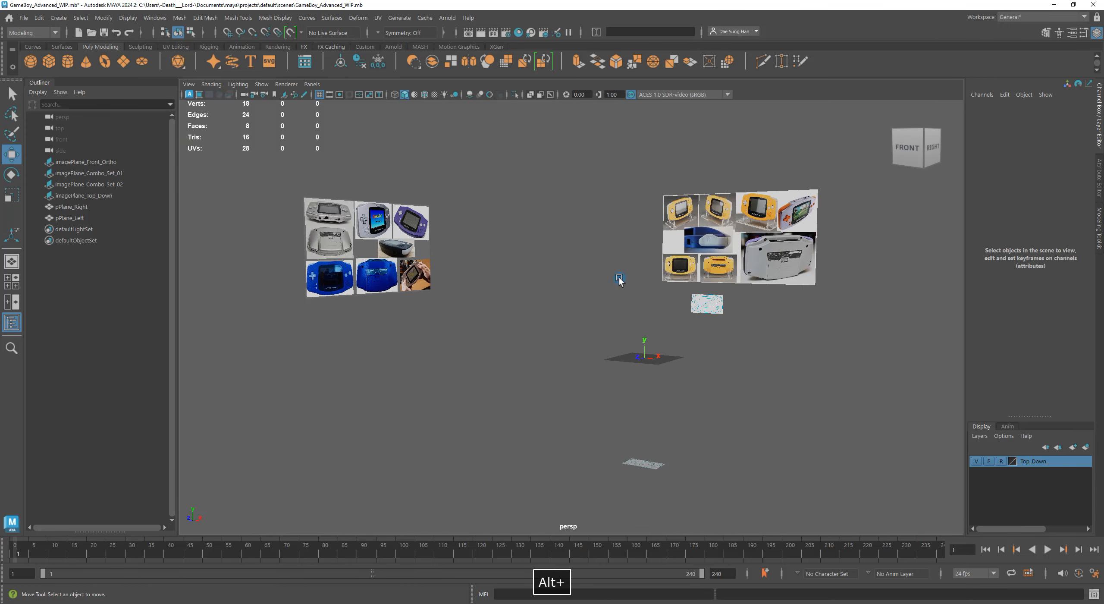
Step: Turn on the wireframe-on-shaded display for the octagonal plane mesh in the perspective view
alt+right_drag(610, 273, 789, 359)
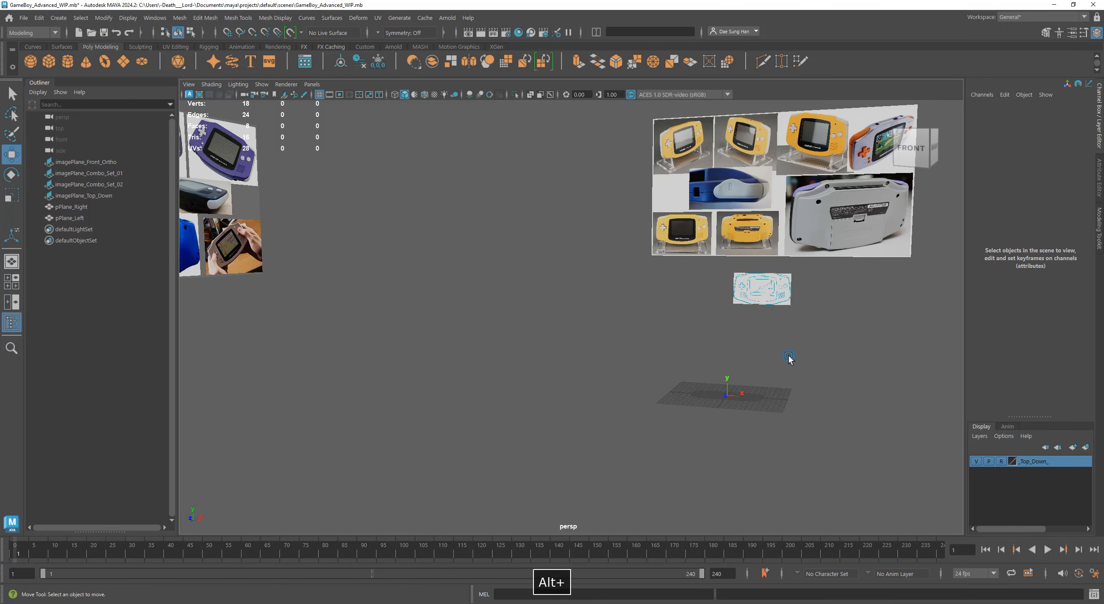
alt+drag(788, 360, 776, 393)
alt+middle_drag(729, 365, 512, 286)
alt+right_drag(513, 280, 699, 310)
alt+middle_drag(524, 298, 648, 358)
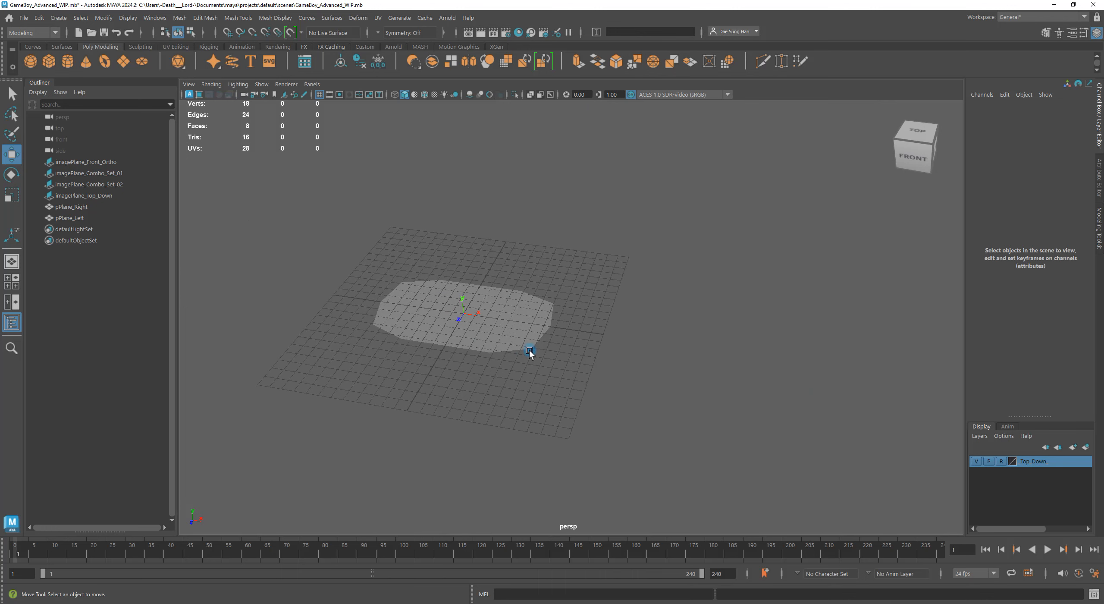
key(alt+5)
mouse_move(524, 312)
alt+right_down()
mouse_move(600, 292)
mouse_move(617, 311)
alt+right_up()
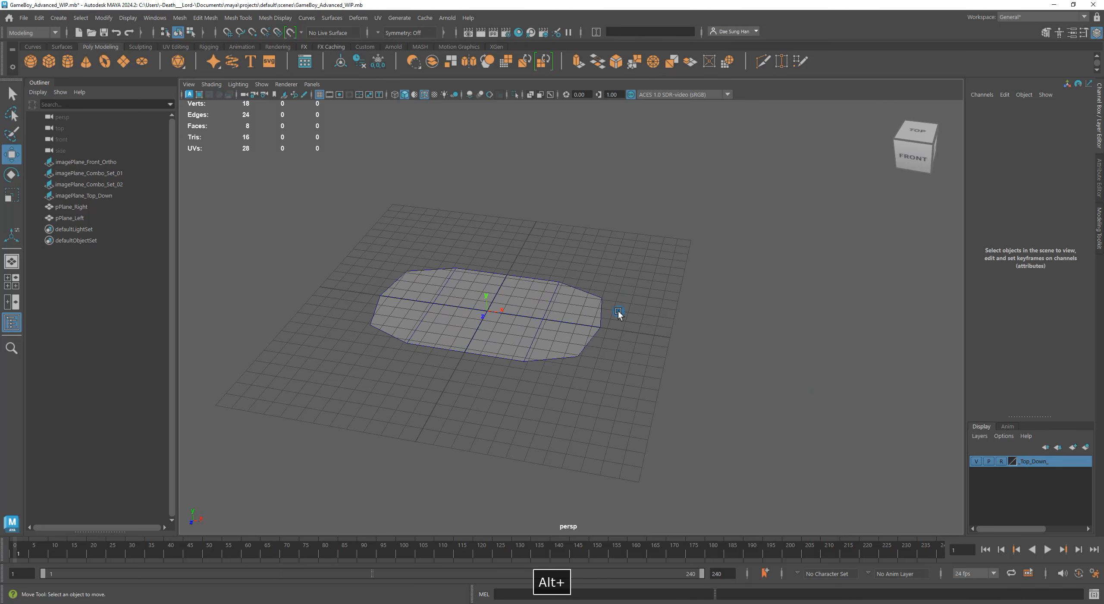
Step: Switch to the top view and frame the plane mesh against the Game Boy Advance blueprint
alt+drag(618, 310, 740, 449)
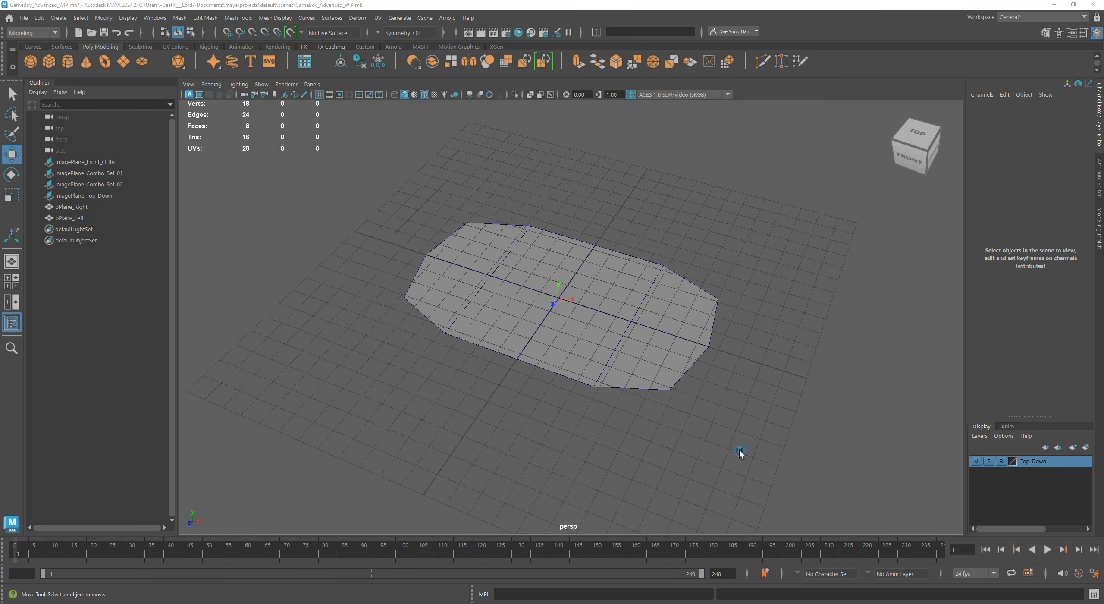
alt+drag(686, 427, 651, 382)
alt+right_drag(651, 383, 594, 349)
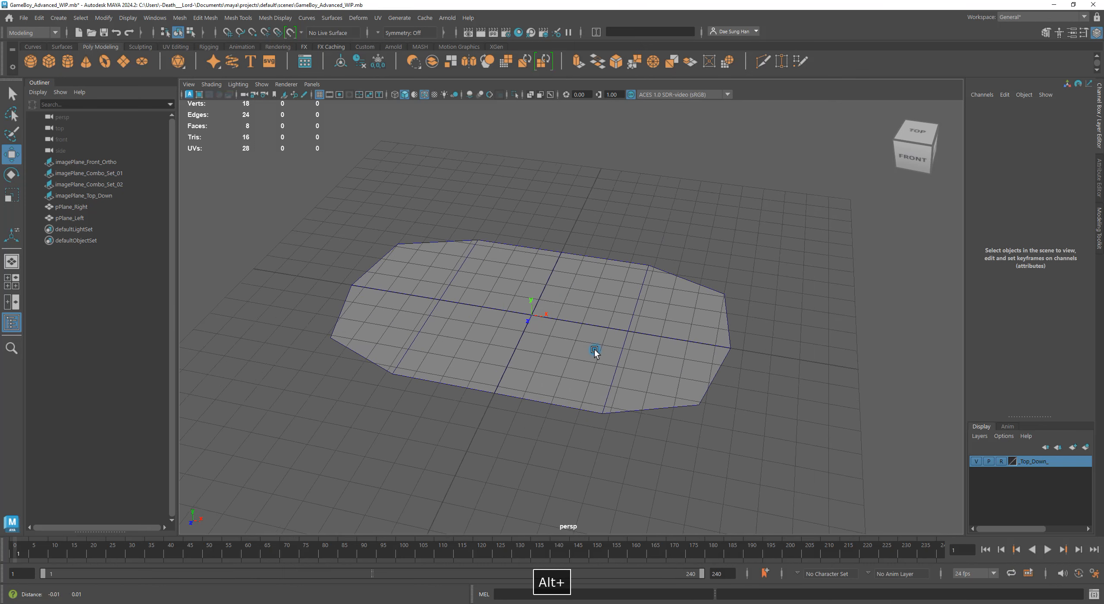
alt+middle_drag(594, 348, 586, 374)
key(space)
key(space)
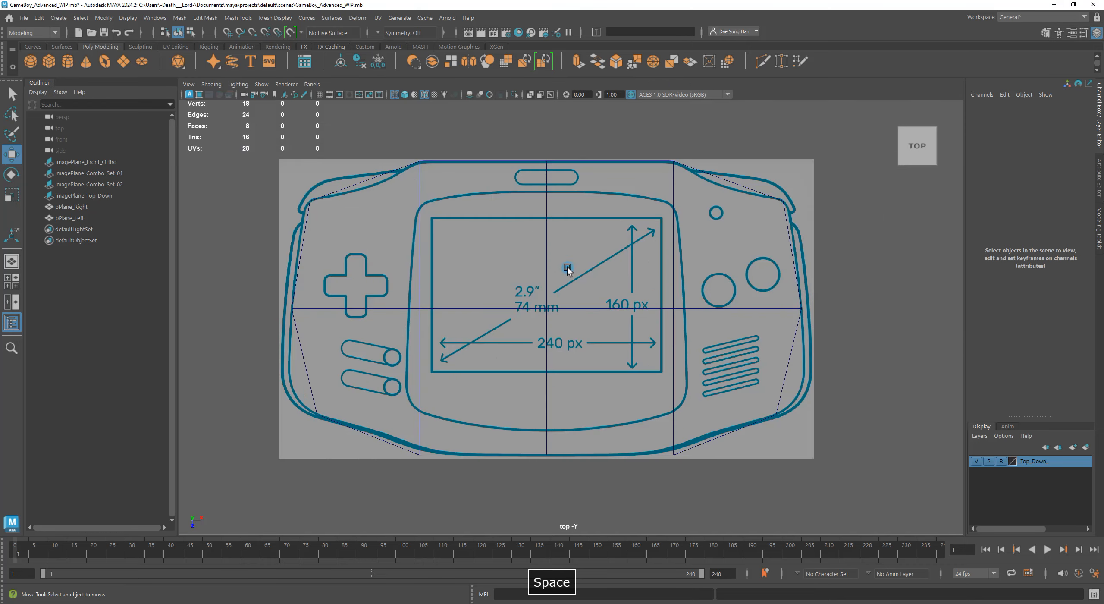
alt+middle_drag(575, 275, 560, 282)
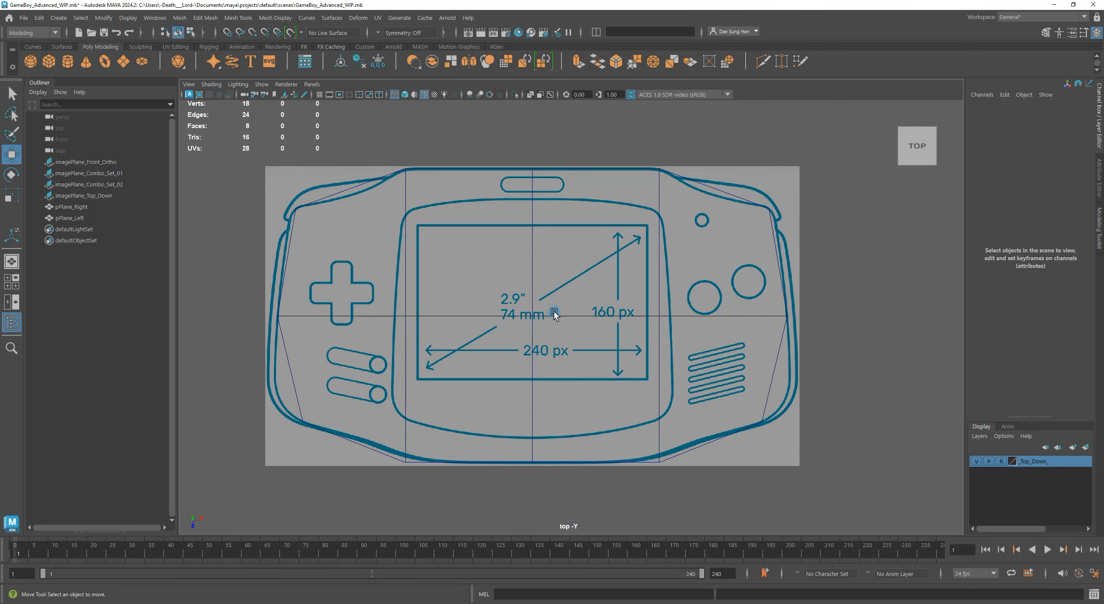
mouse_move(600, 331)
alt+middle_down()
mouse_move(670, 370)
mouse_move(593, 338)
alt+middle_up()
alt+drag(593, 338, 525, 339)
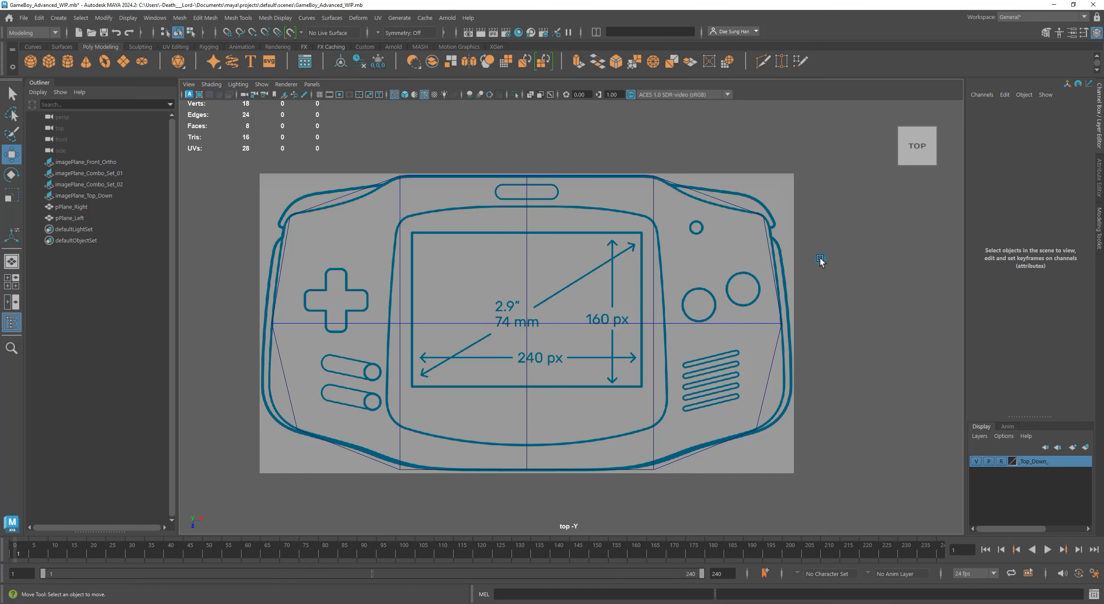
scroll(535, 388, down, 1)
alt+middle_drag(535, 380, 583, 279)
alt+middle_drag(443, 249, 604, 366)
alt+middle_drag(603, 326, 615, 311)
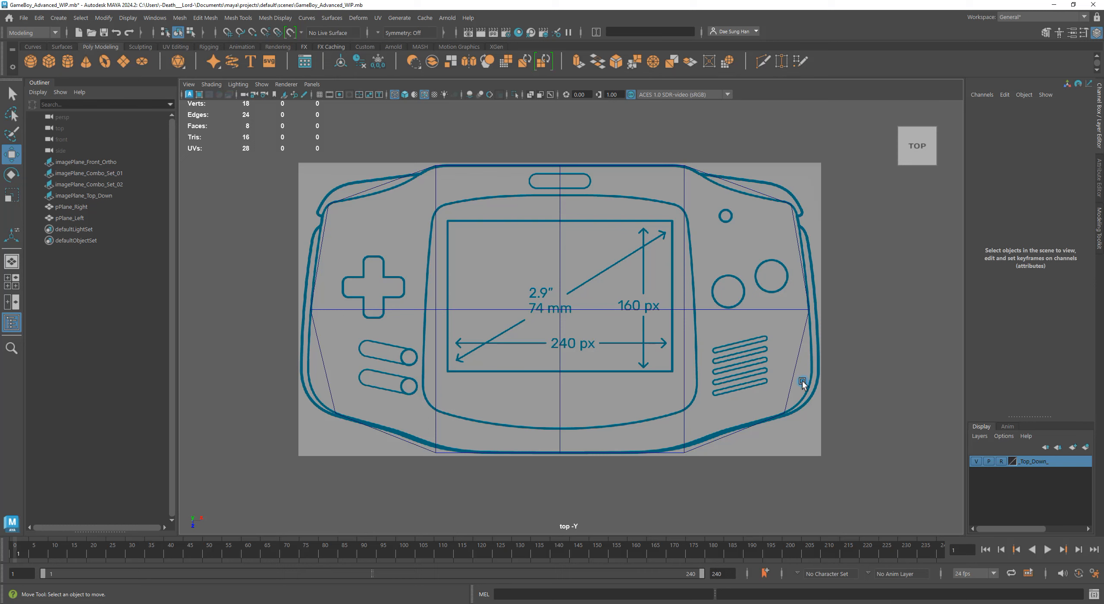
Step: Hide the grid in the perspective viewport and return to the full-size top view
click(801, 348)
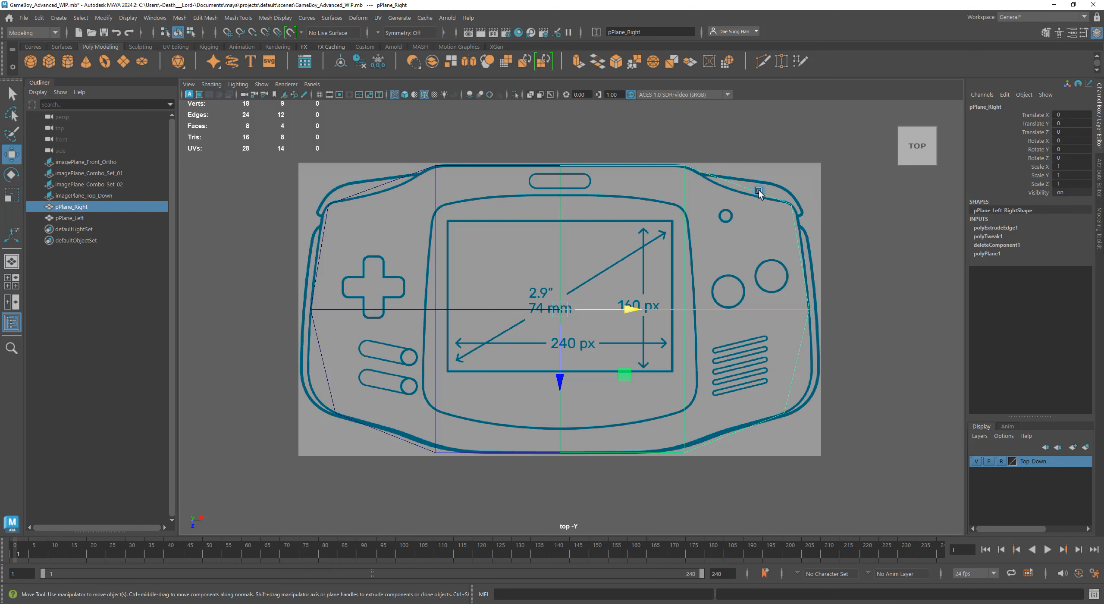
key(space)
alt+drag(802, 179, 708, 101)
click(713, 94)
click(856, 241)
alt+drag(733, 259, 849, 190)
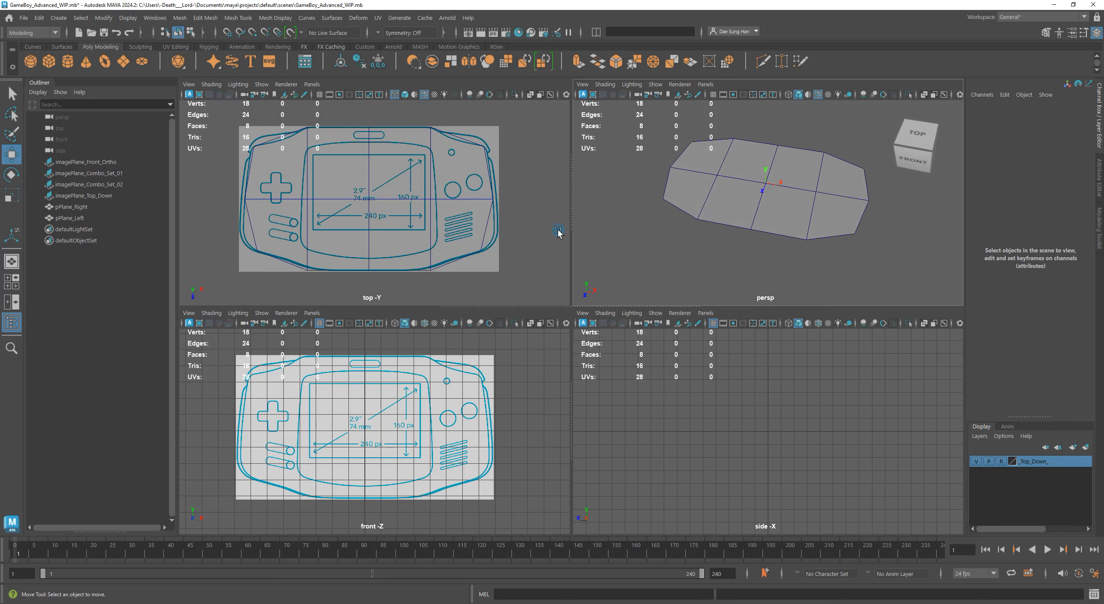
click(523, 222)
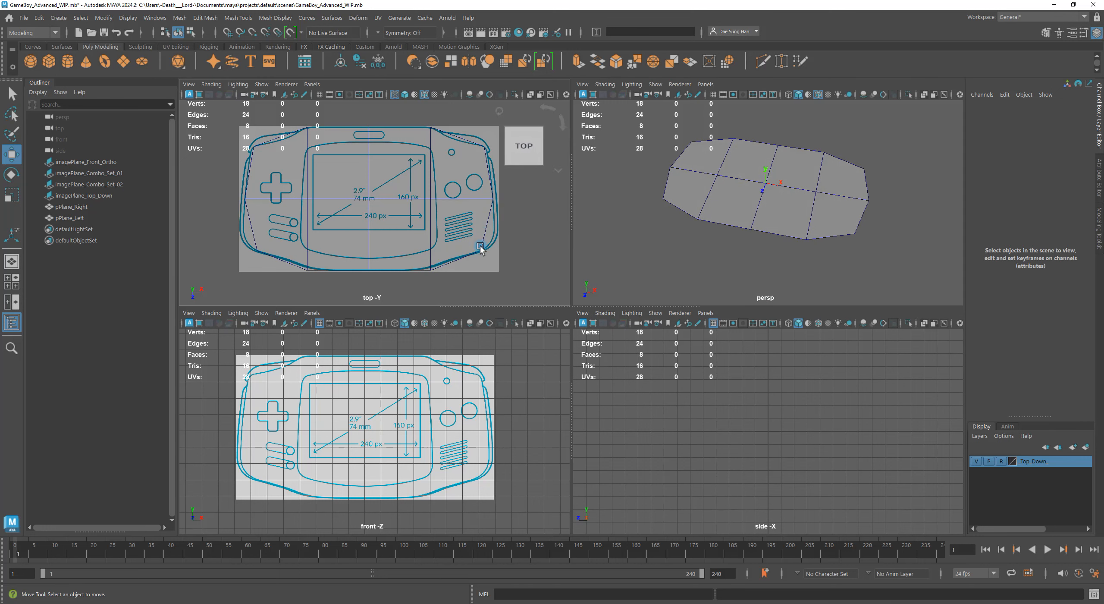
key(space)
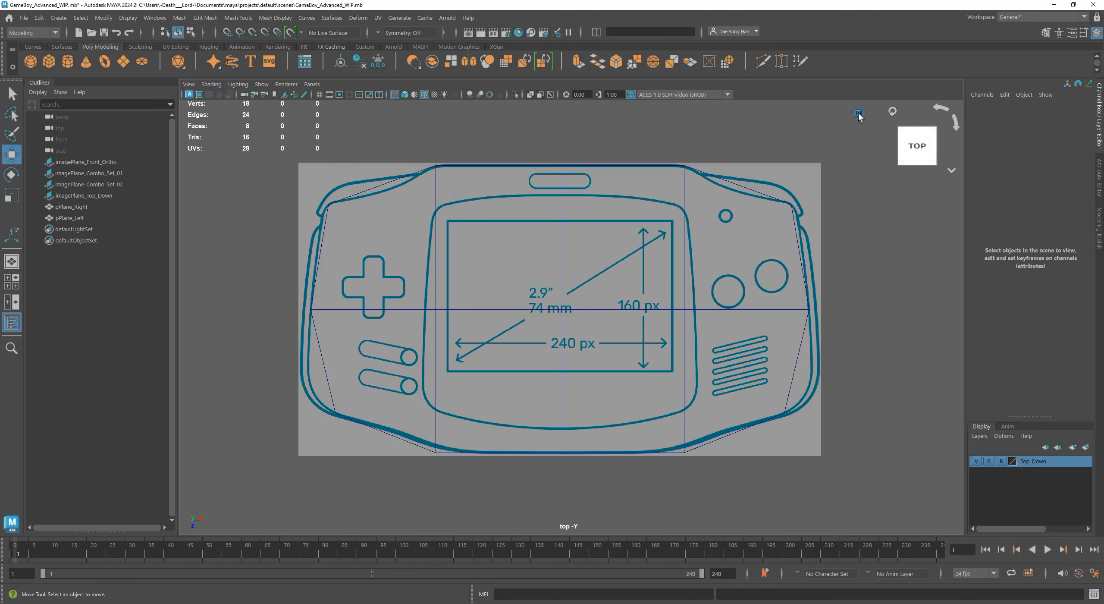
Step: With Multi-Cut, insert a vertex on the right plane's lower outer edge, just below the horizontal centre line
click(795, 357)
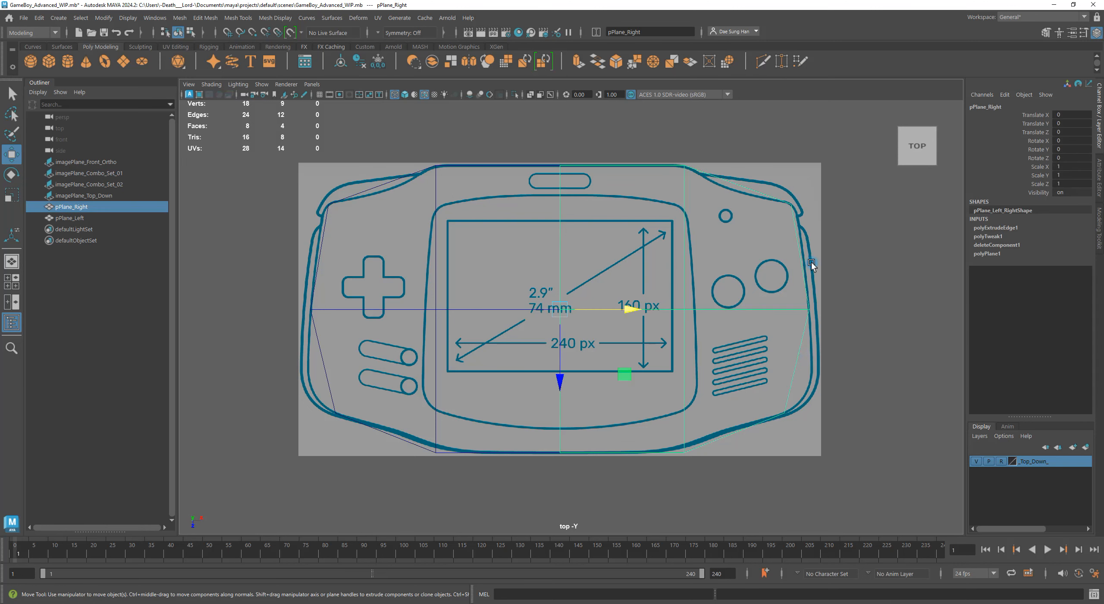
click(763, 62)
alt+middle_drag(768, 297, 639, 253)
scroll(671, 251, up, 5)
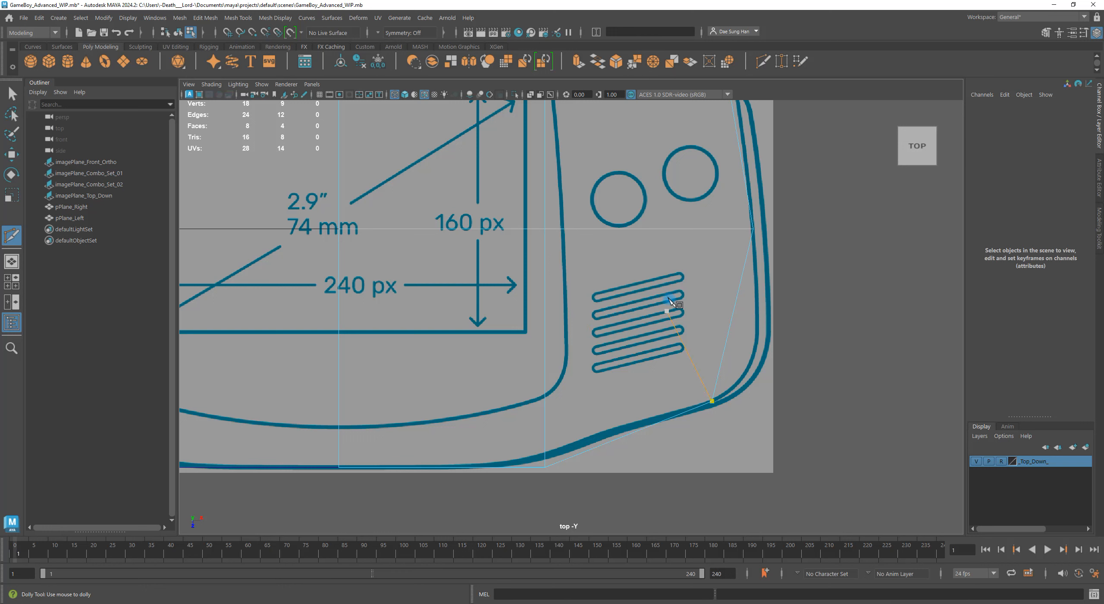
alt+right_drag(644, 345, 741, 344)
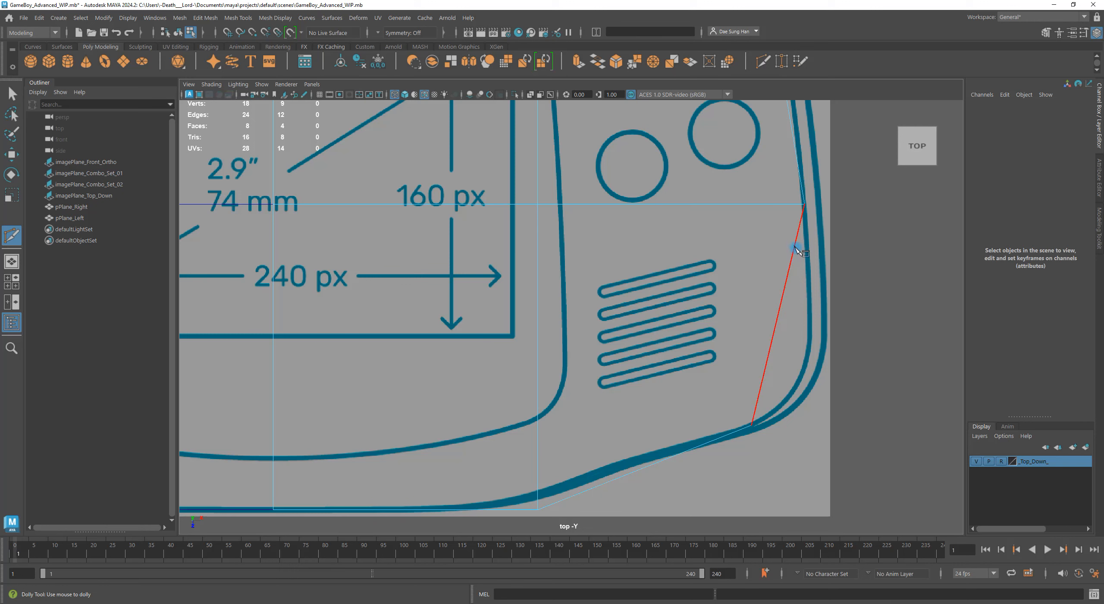
click(796, 247)
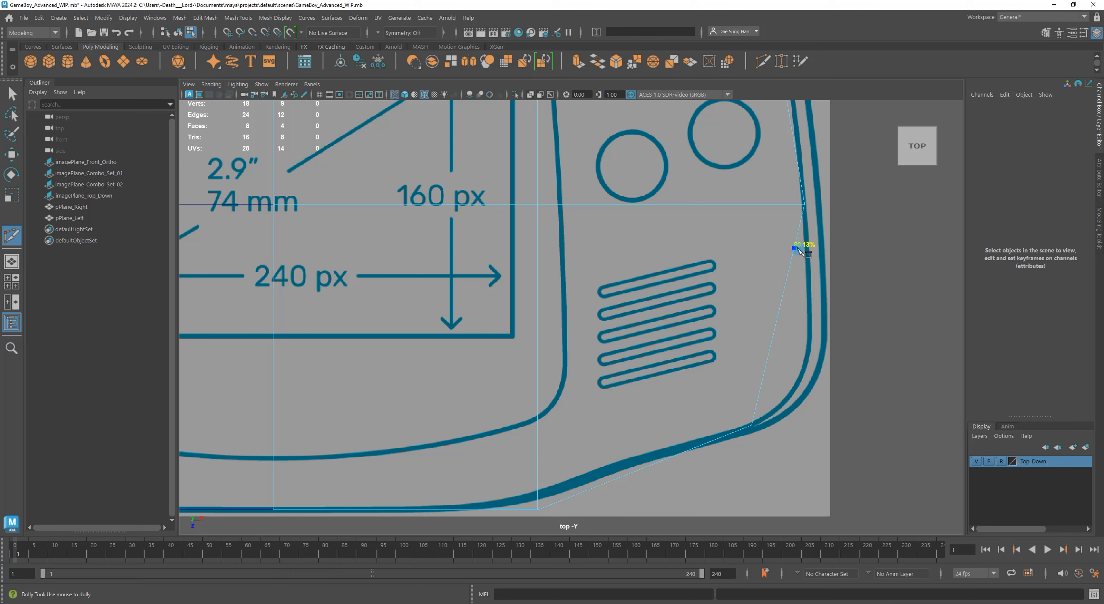
drag(796, 246, 793, 256)
key(w)
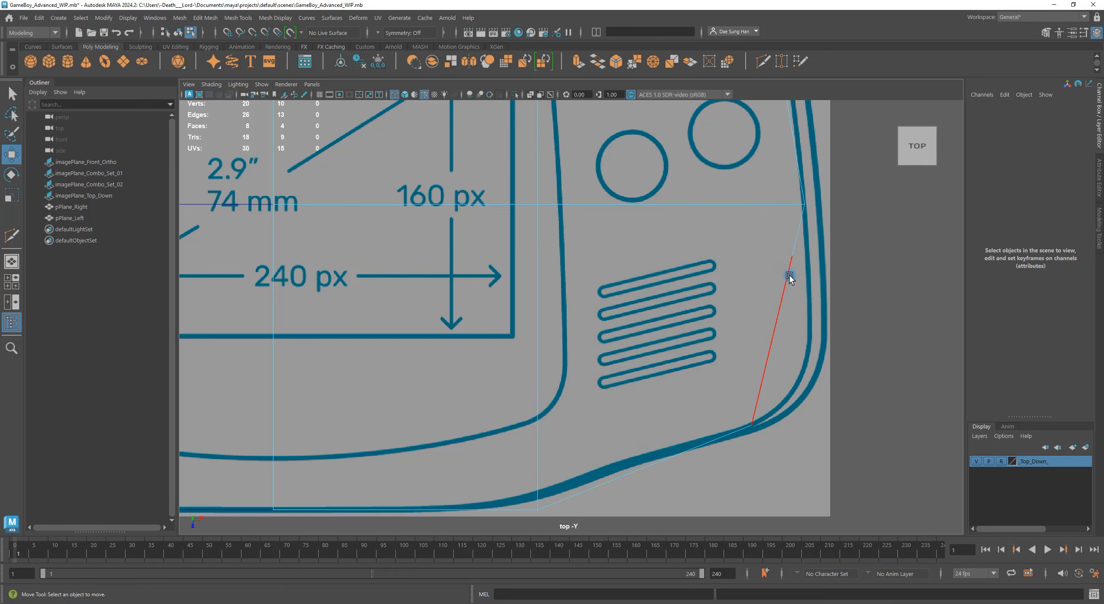
Step: In vertex mode, move the new vertex outward onto the blueprint's inner case outline
right_drag(789, 268, 639, 262)
drag(774, 238, 816, 301)
alt+middle_drag(816, 300, 593, 347)
alt+right_drag(593, 346, 682, 332)
alt+middle_drag(717, 319, 707, 259)
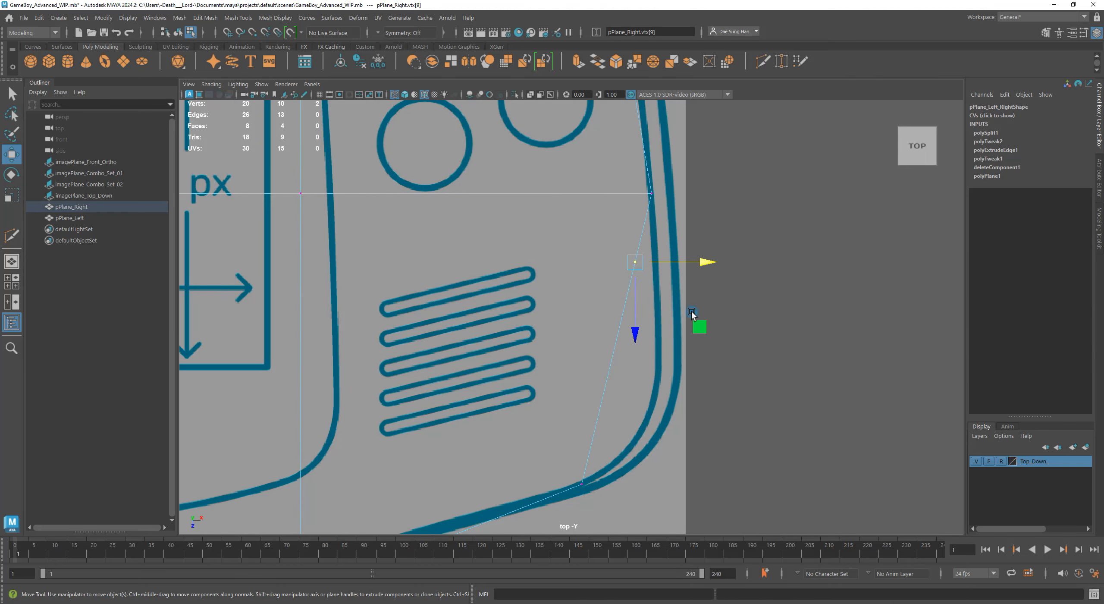
drag(637, 262, 656, 263)
click(715, 324)
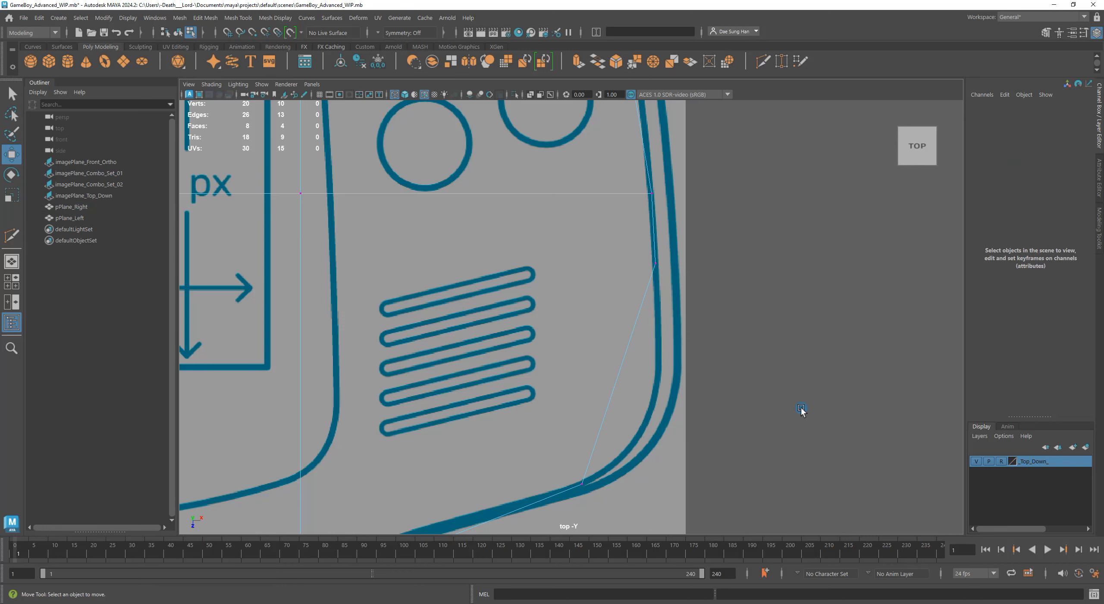
Step: Cut a second vertex into the lower outer edge and place it on the inner case outline at about X 7.62, Z 1.56 cm
alt+middle_drag(634, 367, 721, 313)
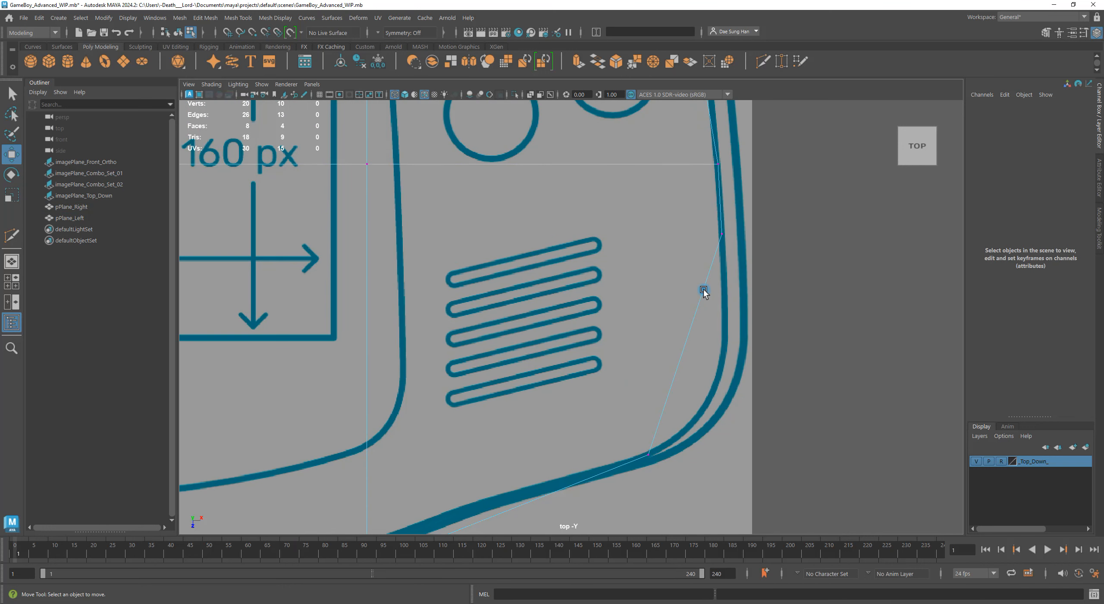
shift+right_click(704, 289)
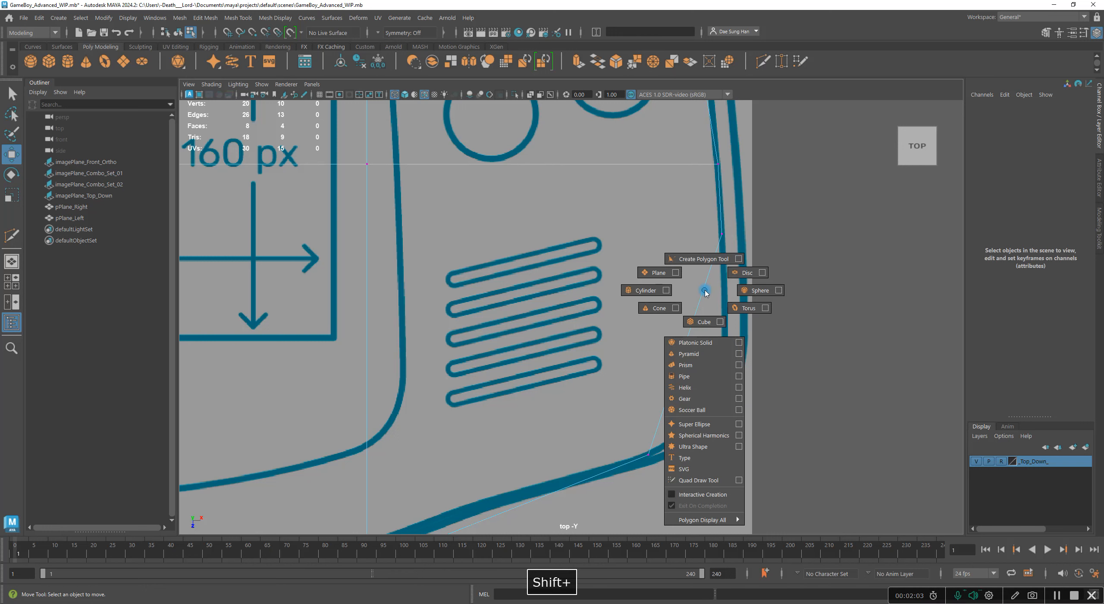
mouse_move(705, 290)
right_down()
mouse_move(730, 291)
mouse_move(728, 260)
mouse_move(715, 253)
mouse_move(695, 281)
mouse_move(706, 292)
right_up()
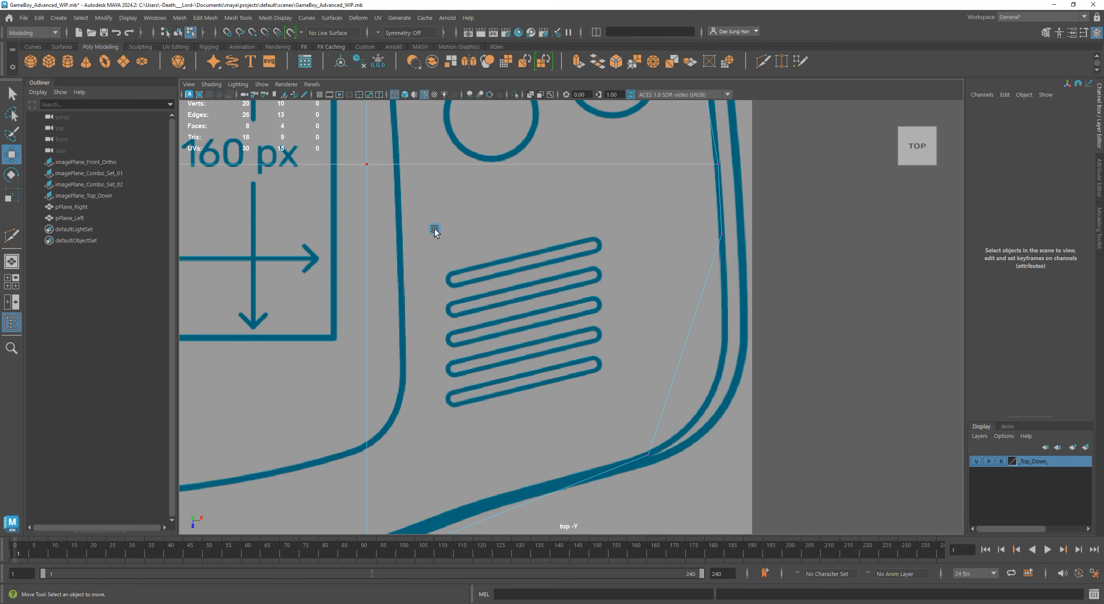
shift+right_click(492, 206)
right_drag(494, 209, 435, 209)
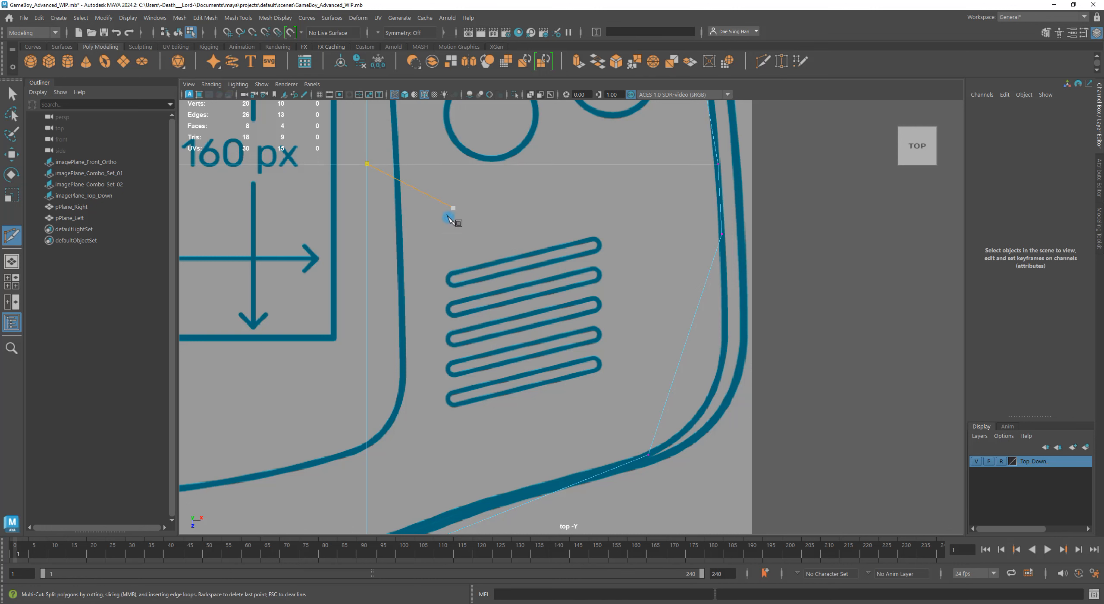
click(699, 305)
key(w)
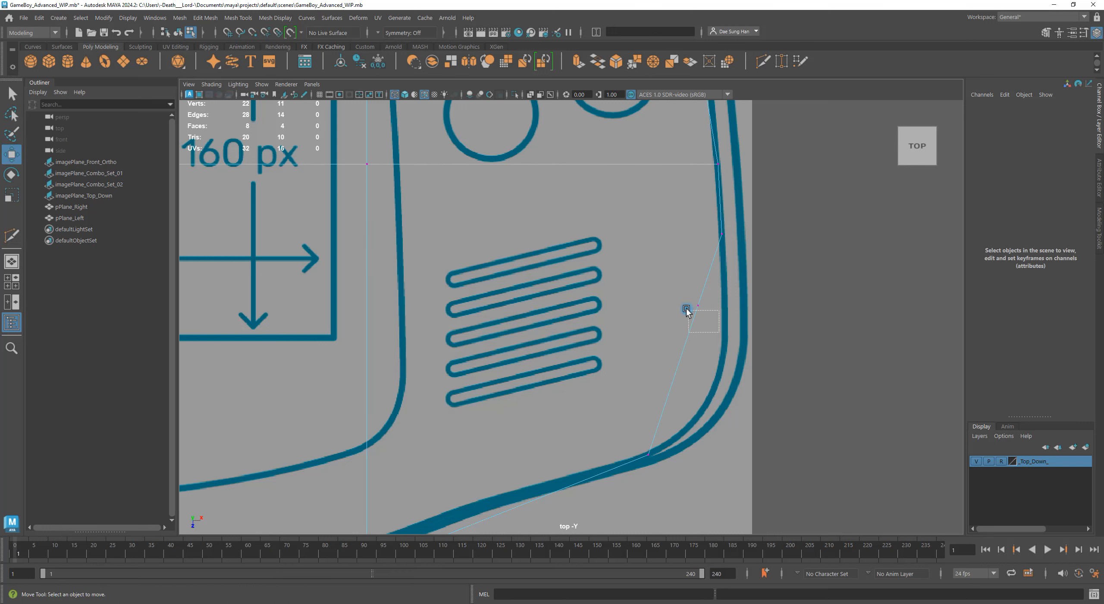
click(686, 309)
drag(687, 309, 724, 309)
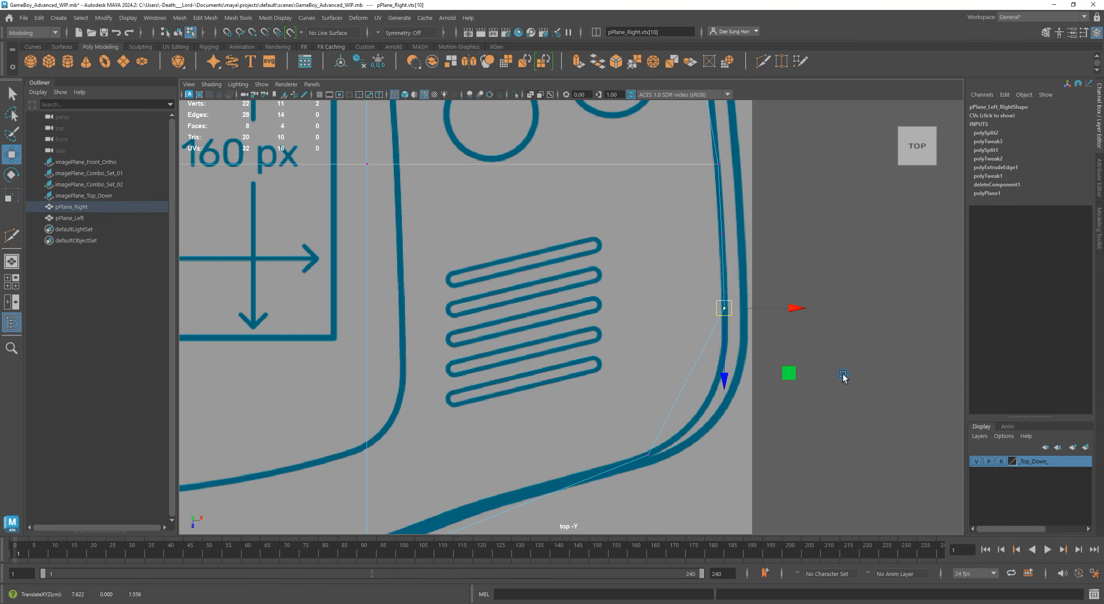
click(823, 385)
Step: Insert a third vertex on the remaining diagonal edge and position it on the inner outline at about X 7.62, Z 1.97 cm
alt+middle_drag(771, 374, 792, 299)
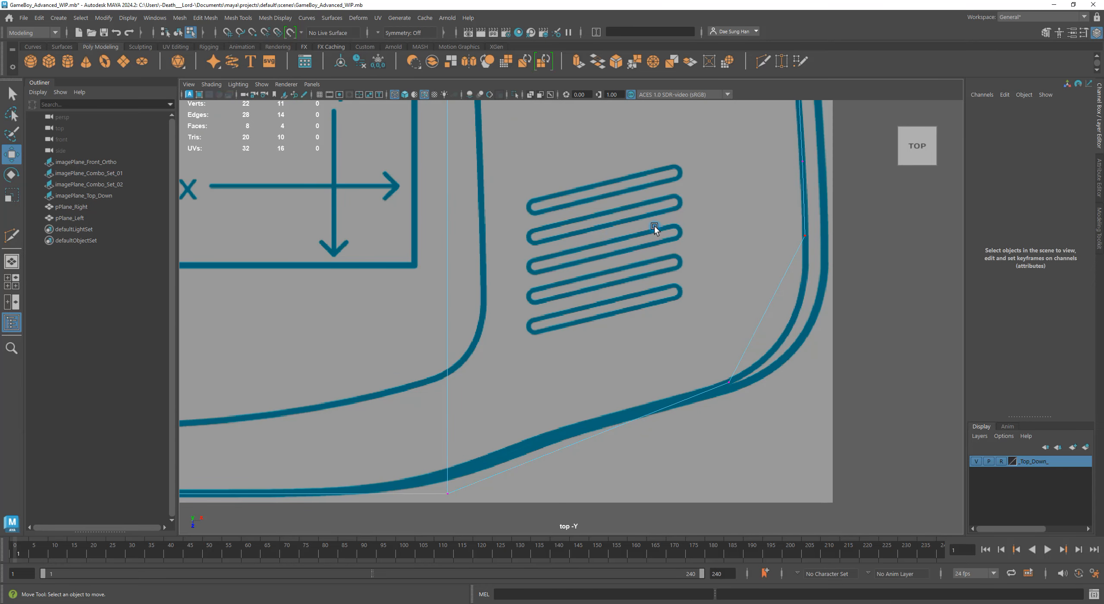
shift+right_drag(623, 216, 563, 219)
alt+middle_drag(850, 308, 694, 381)
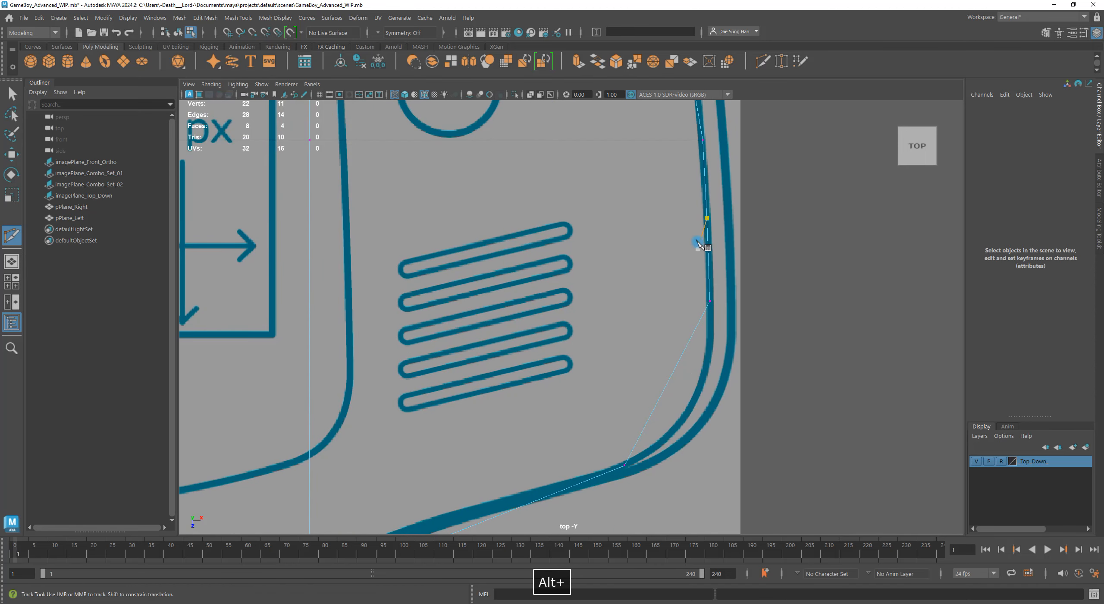
mouse_move(687, 346)
mouse_down()
mouse_move(695, 338)
mouse_move(685, 365)
mouse_up()
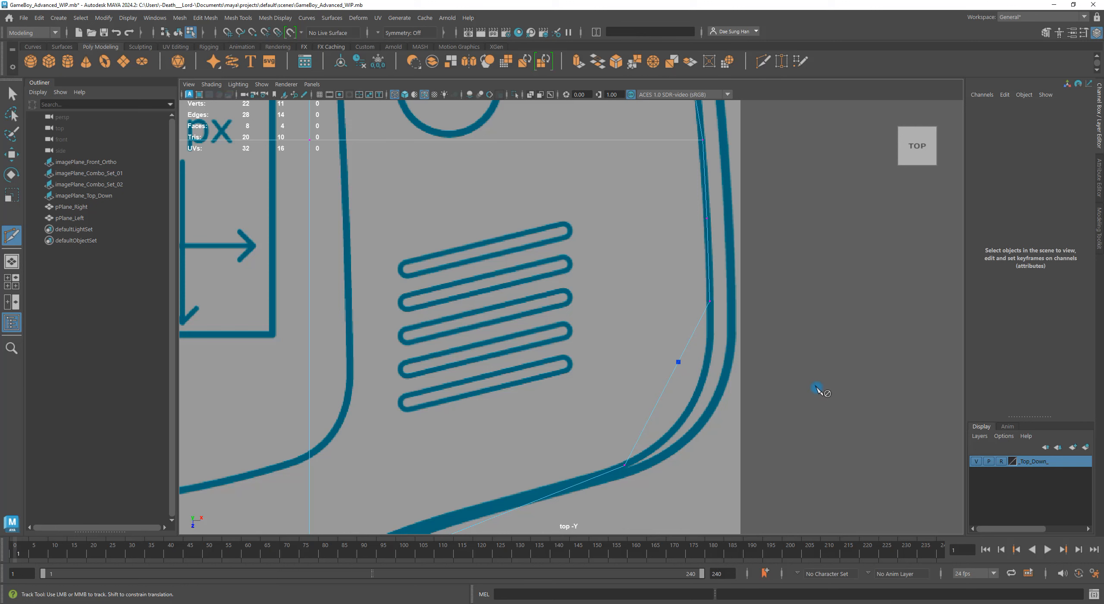
key(w)
drag(710, 379, 663, 344)
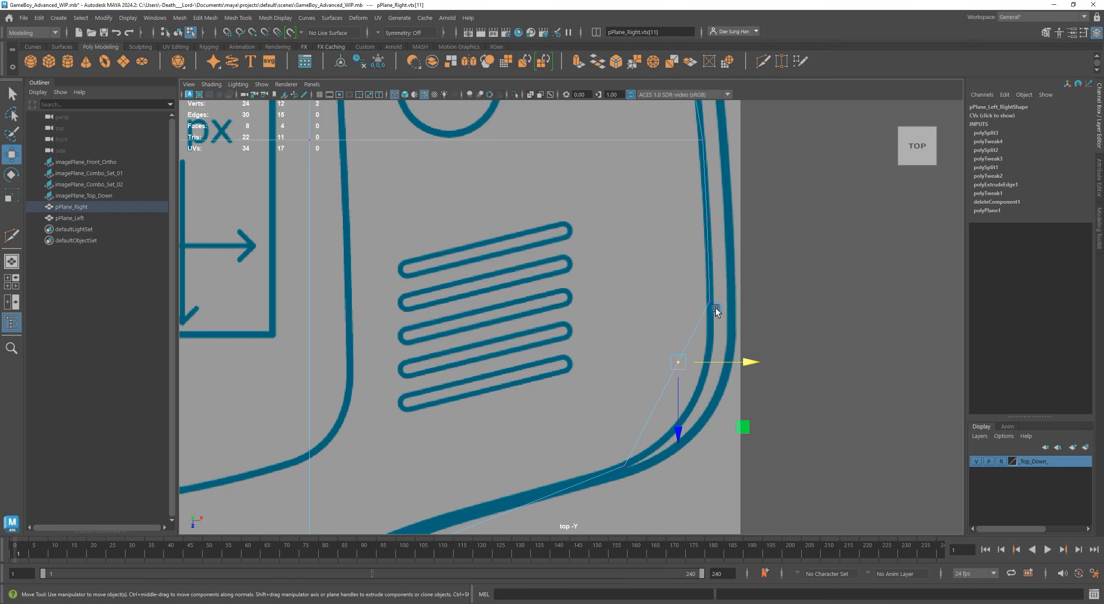
alt+right_drag(653, 363, 665, 363)
drag(684, 364, 716, 344)
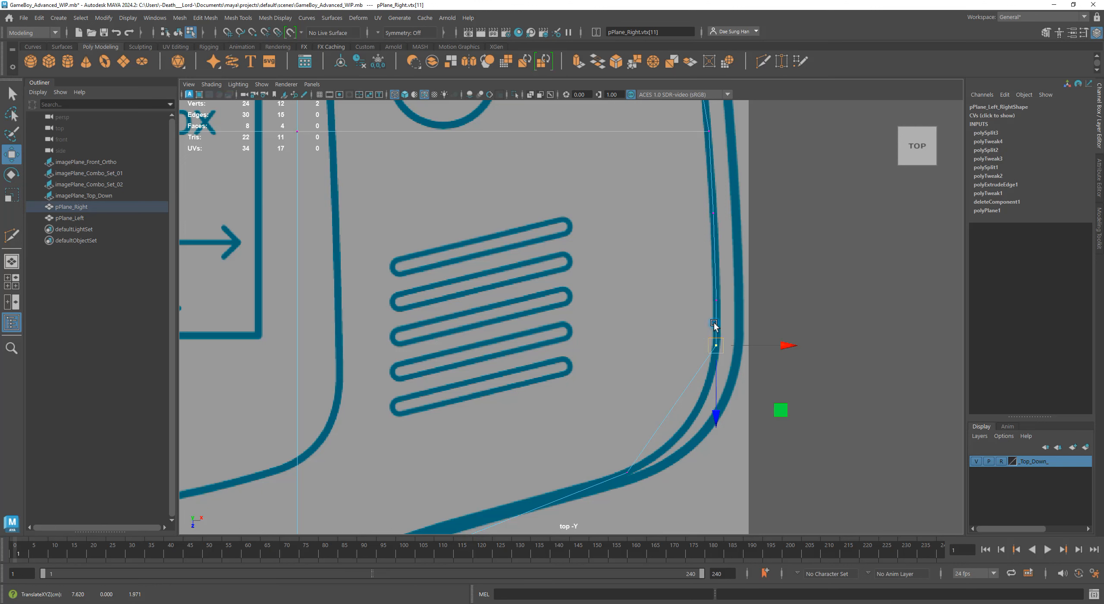
click(814, 312)
Step: Add a fourth vertex on the diagonal edge and move it onto the outline where the lower corner starts to curve
alt+right_drag(724, 324, 809, 374)
alt+middle_drag(809, 373, 787, 262)
alt+right_drag(787, 262, 822, 294)
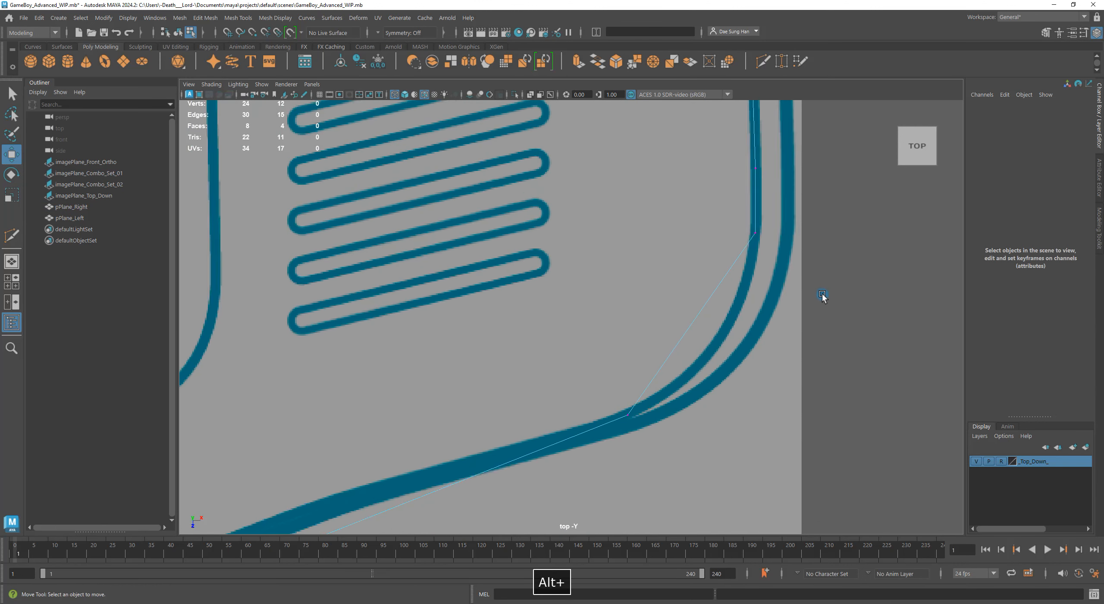
alt+middle_drag(794, 283, 772, 324)
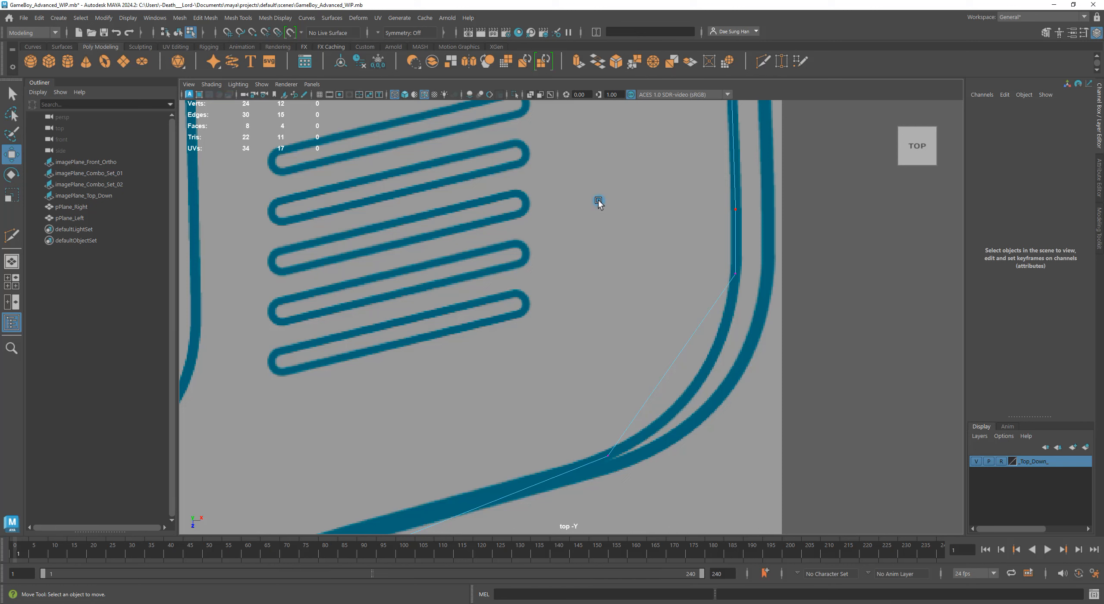
shift+right_drag(599, 201, 530, 204)
click(655, 277)
click(697, 328)
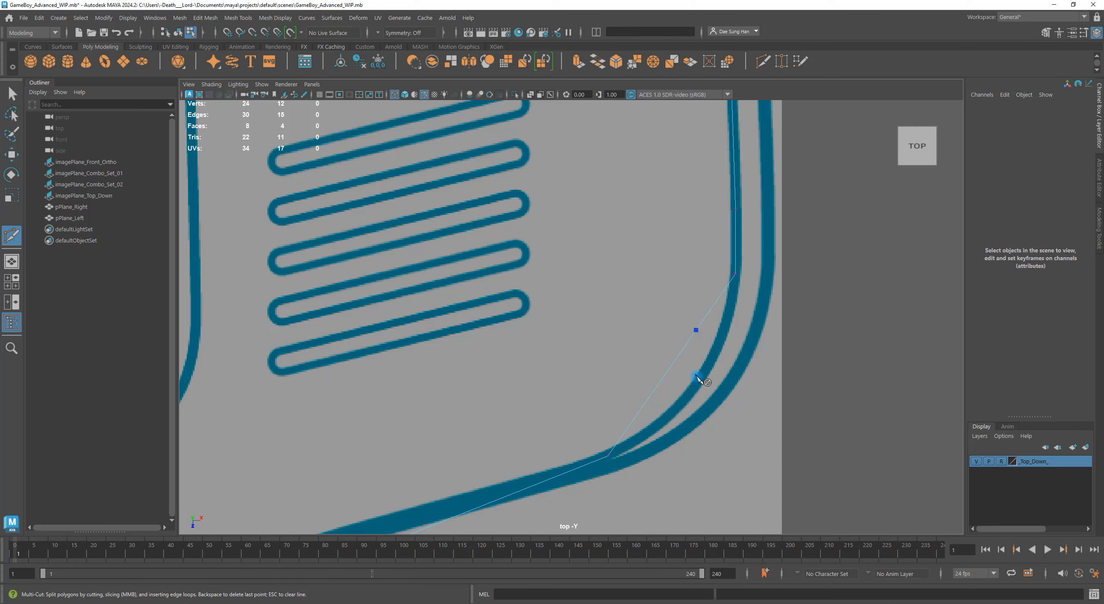
key(w)
drag(695, 330, 731, 304)
Step: Add a fifth vertex further down the diagonal edge and fit it to the inner outline along the lower corner curve
click(701, 341)
key(w)
drag(701, 341, 722, 333)
alt+right_drag(786, 396, 820, 340)
alt+middle_drag(754, 307, 700, 242)
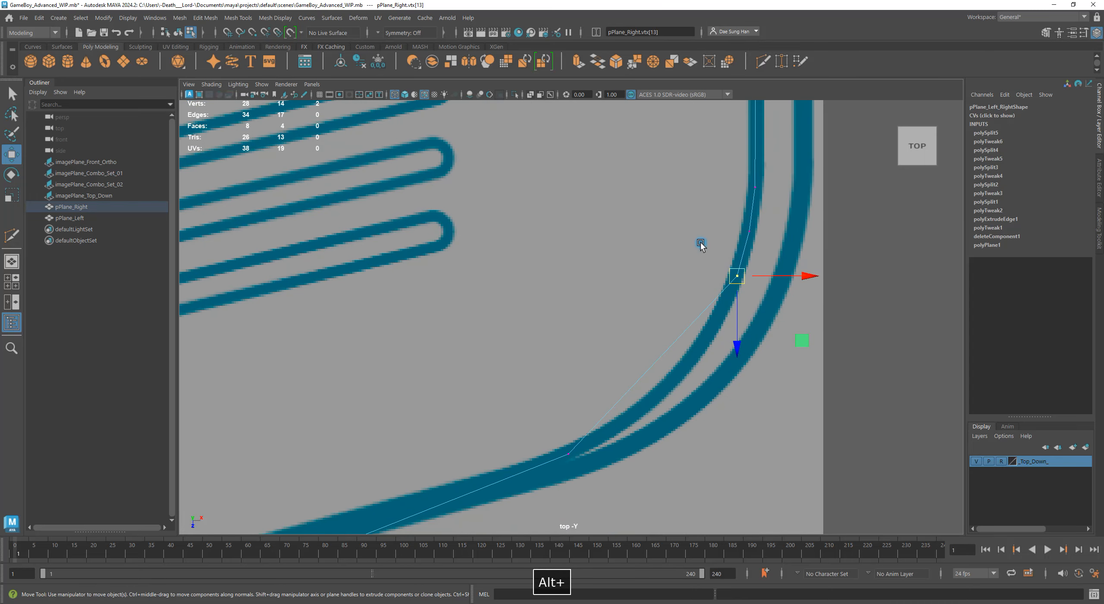
Step: Cut a sixth vertex into the diagonal edge just below the last corner vertex and move it onto the inner case outline
click(862, 205)
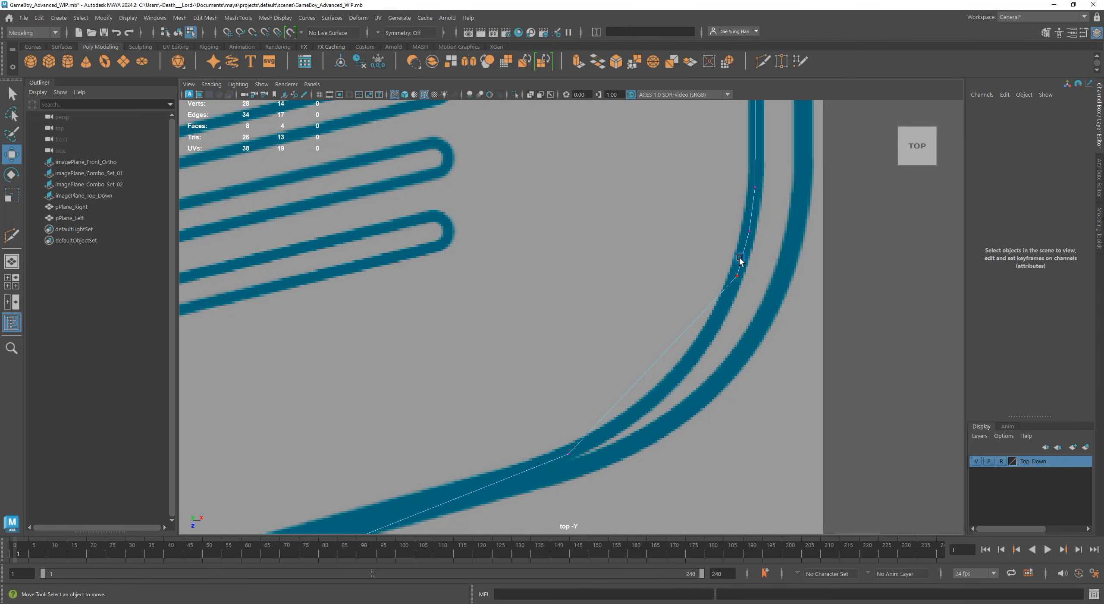
shift+right_drag(570, 234, 513, 227)
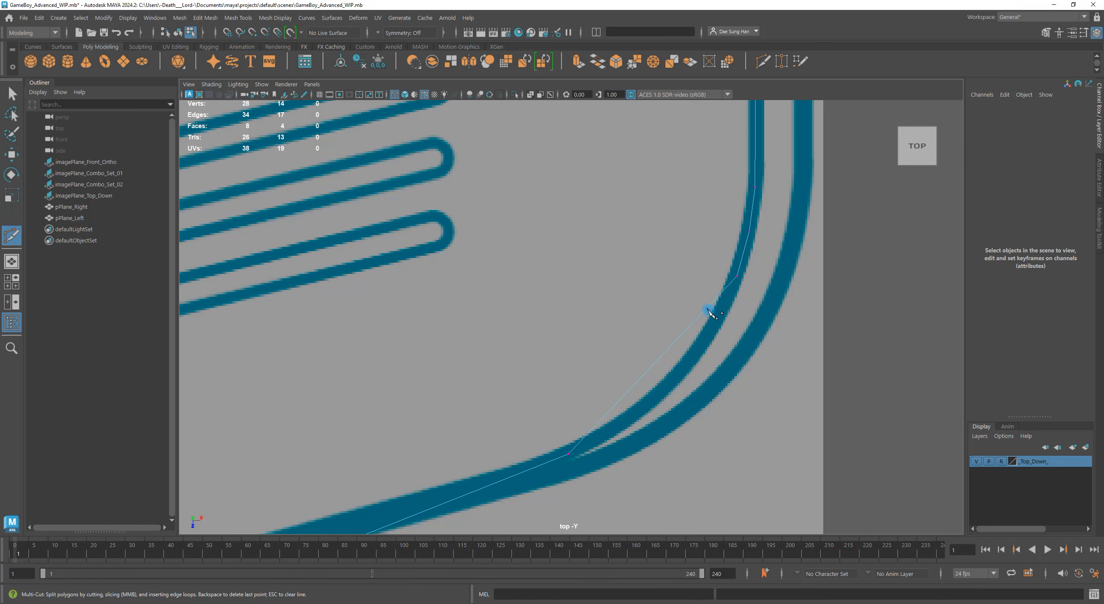
key(BackSpace)
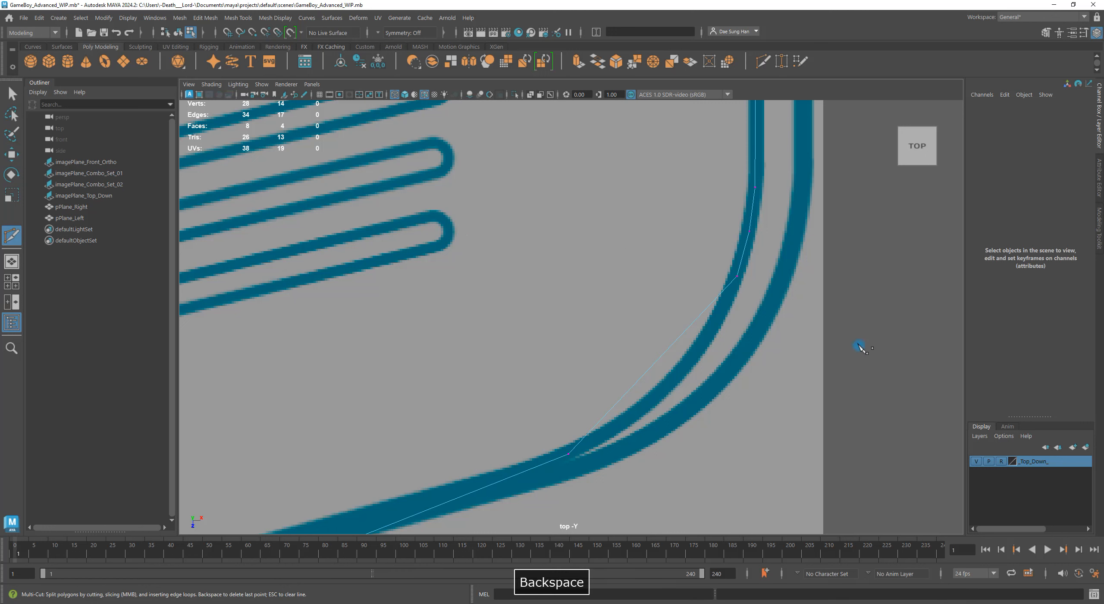
click(707, 311)
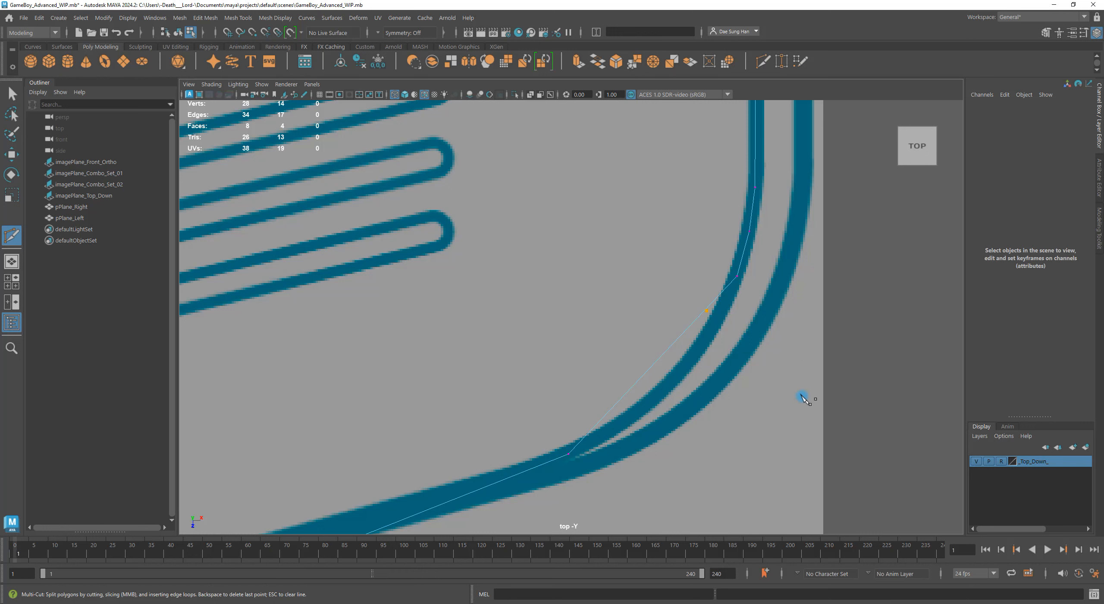
key(BackSpace)
alt+right_drag(801, 350, 733, 314)
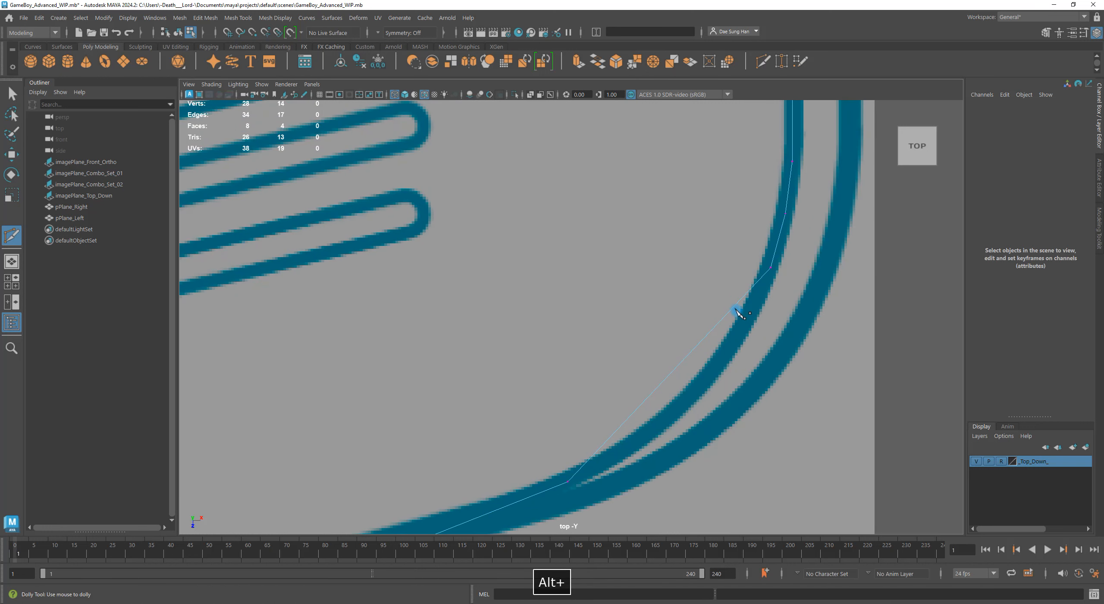
click(733, 308)
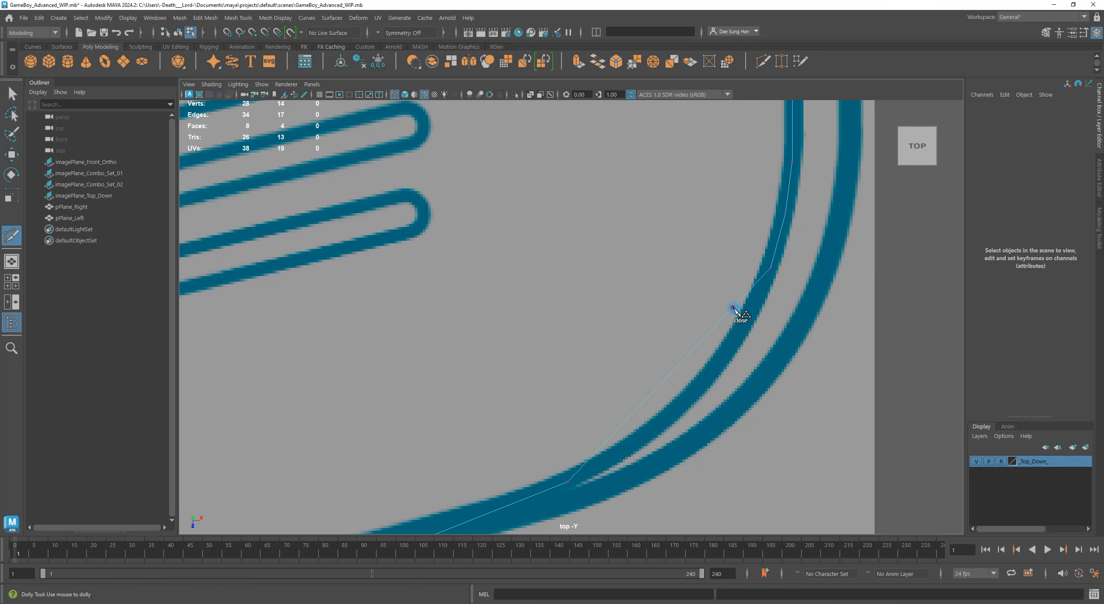
key(w)
click(733, 307)
drag(732, 307, 748, 320)
Step: Add a seventh vertex further down the diagonal edge and place it on the inner outline at about X 7.35, Z 2.70 cm
alt+middle_drag(881, 401, 825, 296)
shift+right_drag(640, 212, 561, 213)
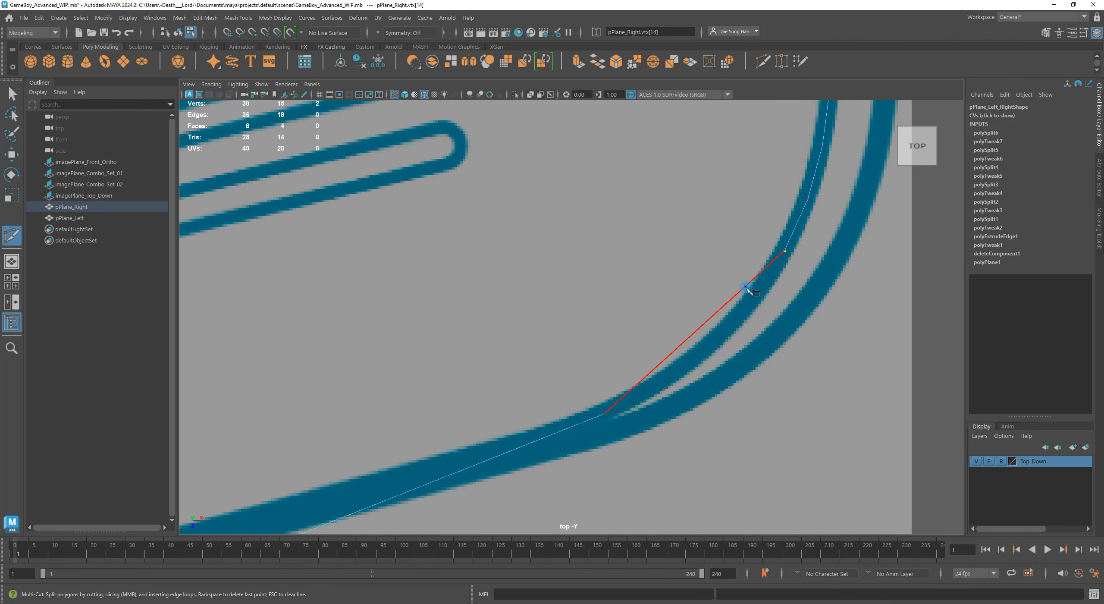
key(BackSpace)
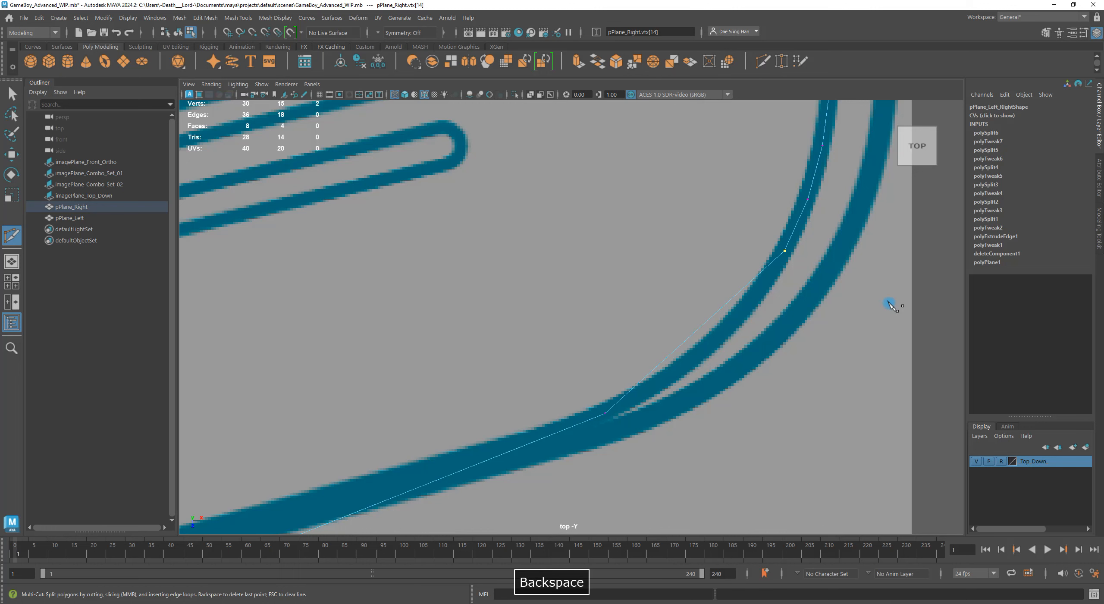
alt+right_drag(732, 289, 753, 297)
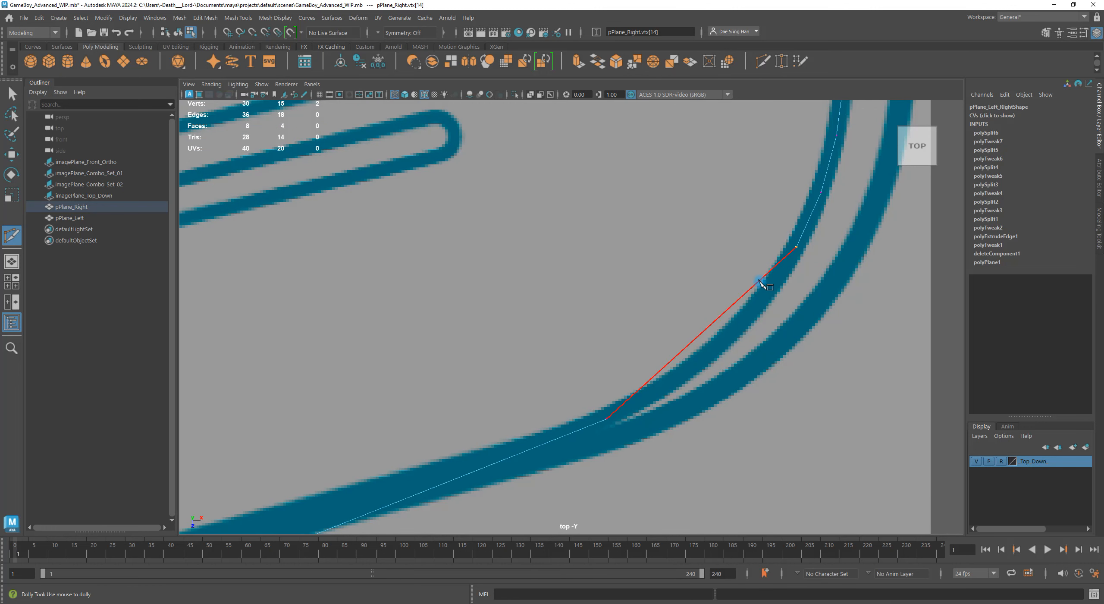
click(762, 282)
key(w)
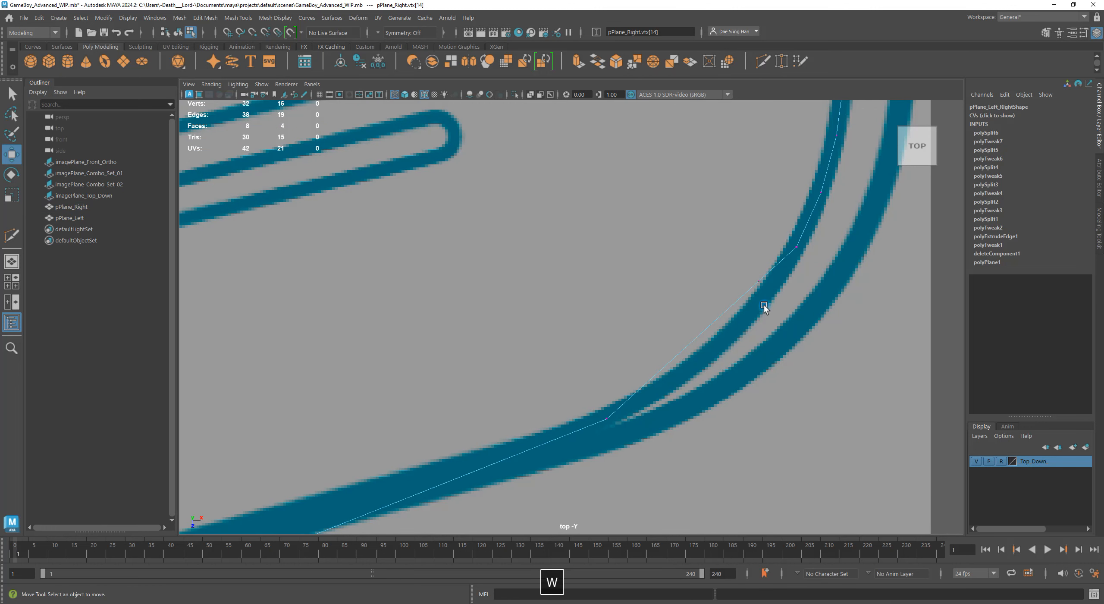
drag(762, 279, 764, 288)
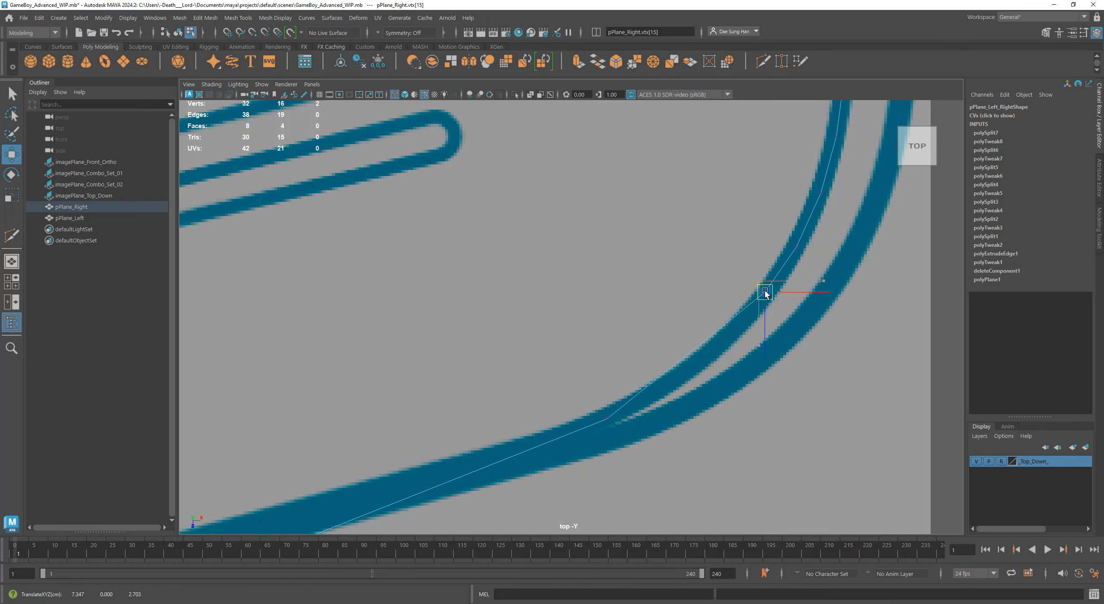
click(843, 305)
Step: Insert an eighth vertex on the remaining corner edge and shift it into the middle of the inner outline
alt+middle_drag(843, 305, 873, 289)
alt+middle_drag(845, 254, 826, 219)
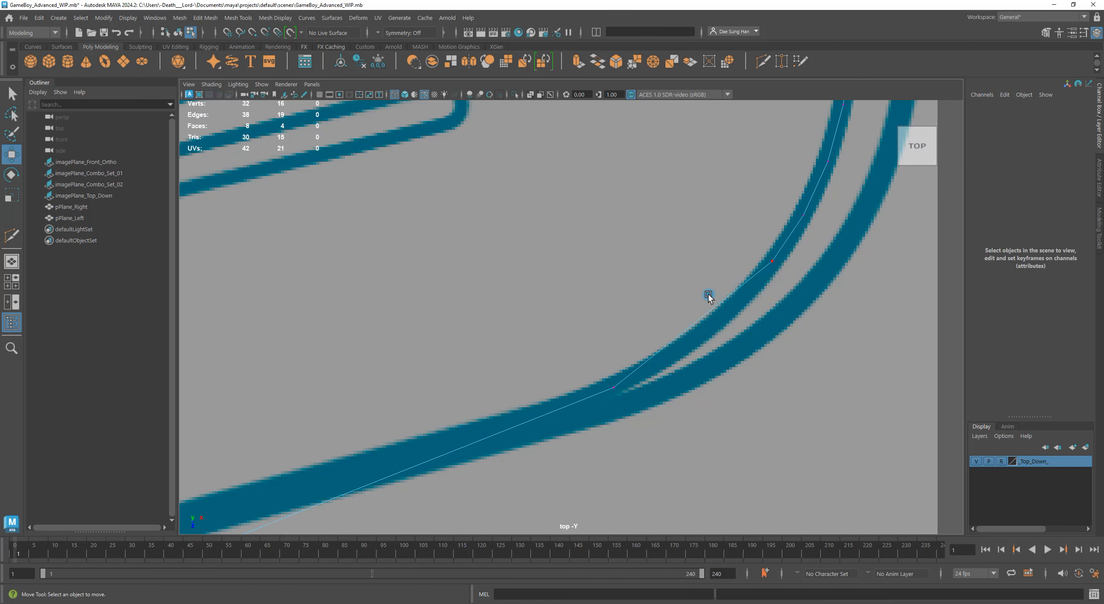
shift+right_drag(599, 225, 542, 225)
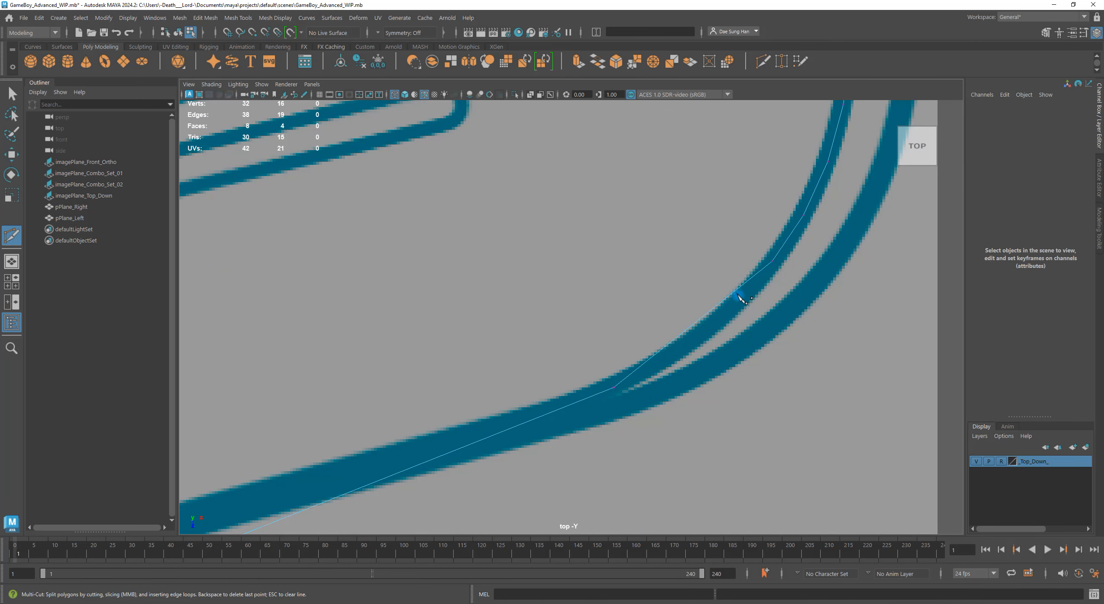
alt+right_drag(735, 294, 663, 349)
key(BackSpace)
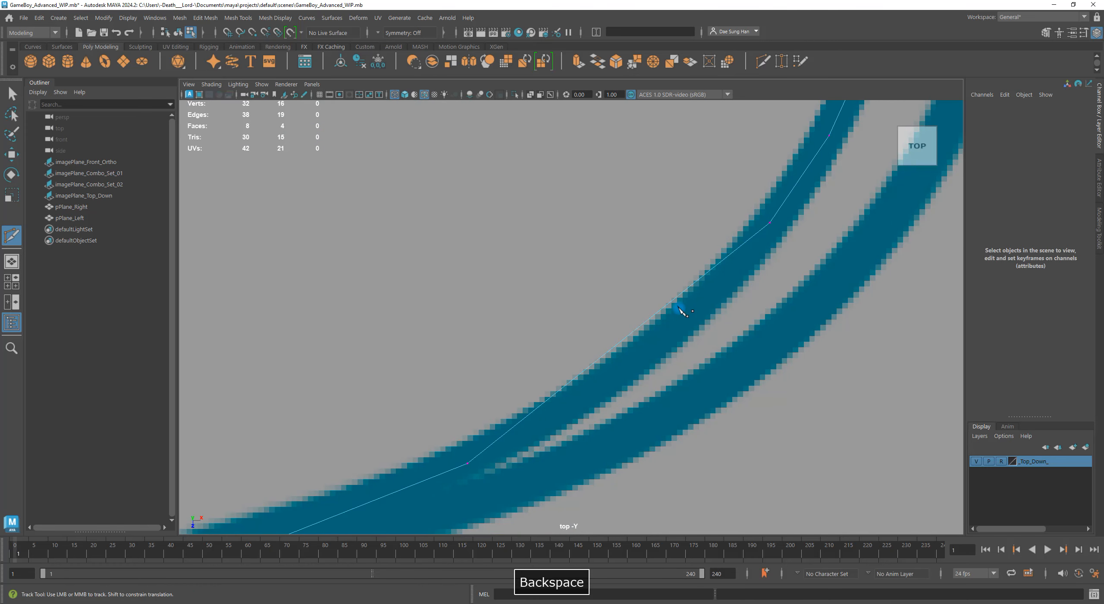
click(686, 291)
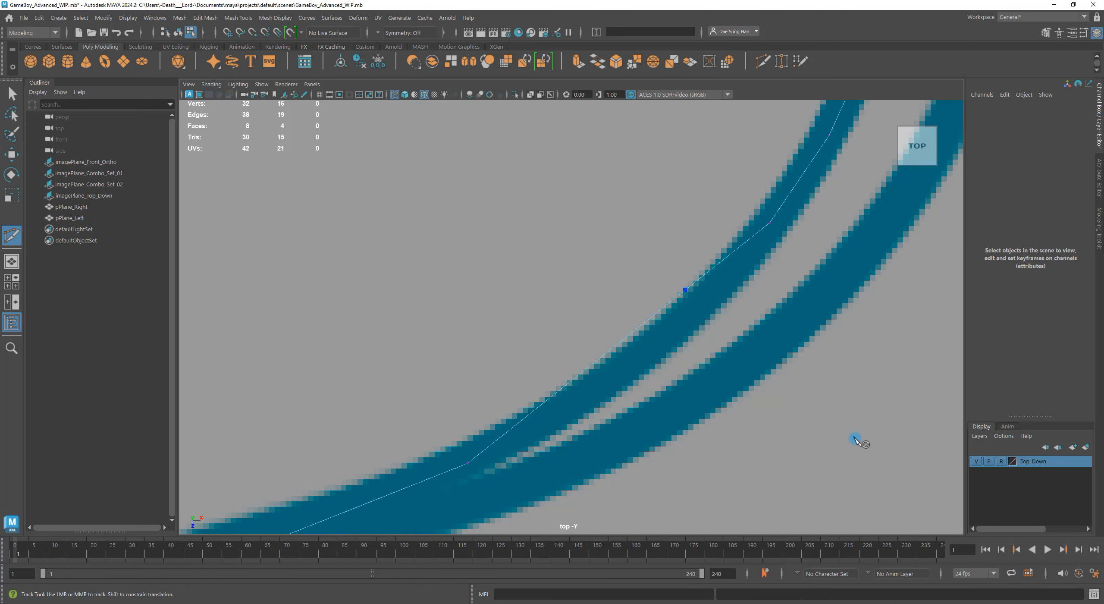
key(w)
click(691, 292)
mouse_move(700, 302)
mouse_down()
mouse_move(691, 296)
mouse_move(704, 298)
mouse_up()
Step: Fine-tune the existing vertices higher up the corner curve so they sit centred on the inner outline
alt+middle_drag(848, 259, 745, 402)
click(706, 370)
click(762, 282)
alt+middle_drag(837, 220, 779, 298)
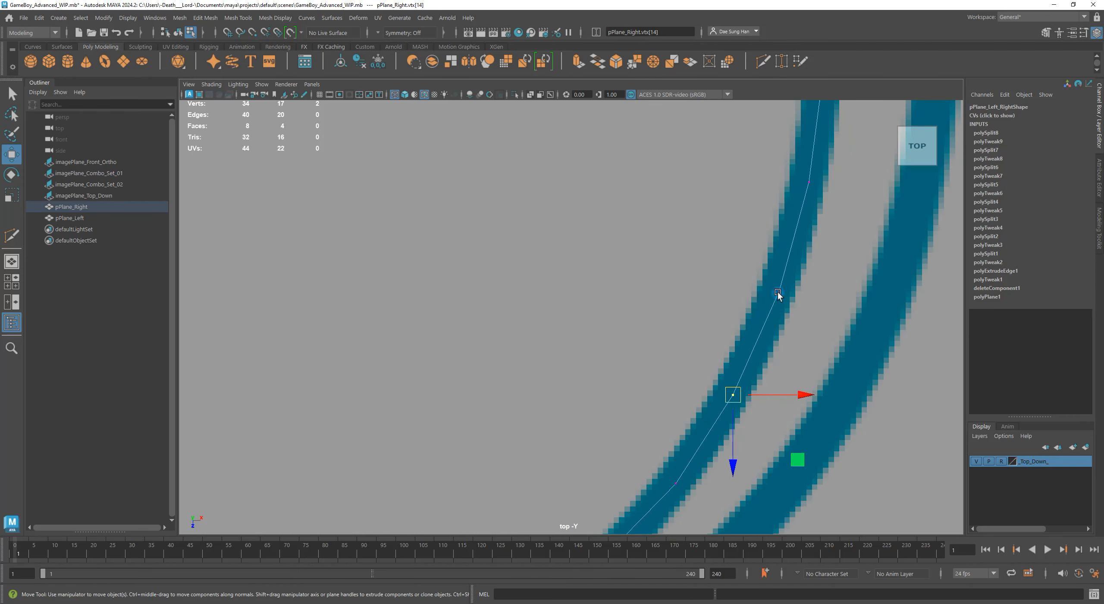
click(779, 291)
drag(779, 291, 780, 292)
alt+middle_drag(837, 219, 795, 371)
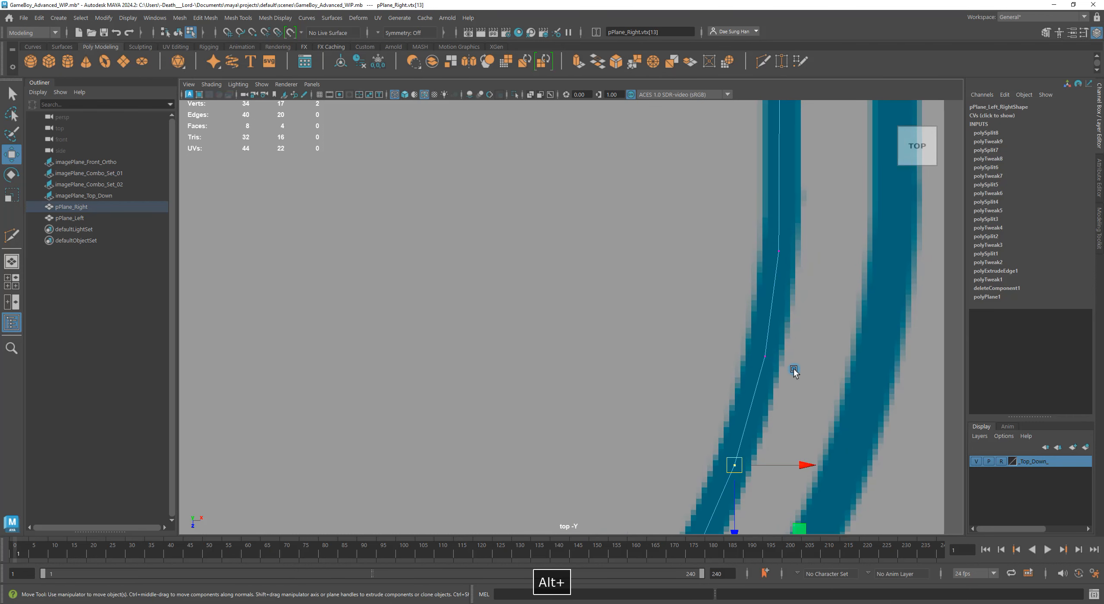
click(739, 370)
Step: Adjust the eighth corner vertex to about X 7.22, Z 2.86 cm on the inner outline
alt+right_drag(844, 308, 789, 379)
alt+right_drag(568, 417, 750, 329)
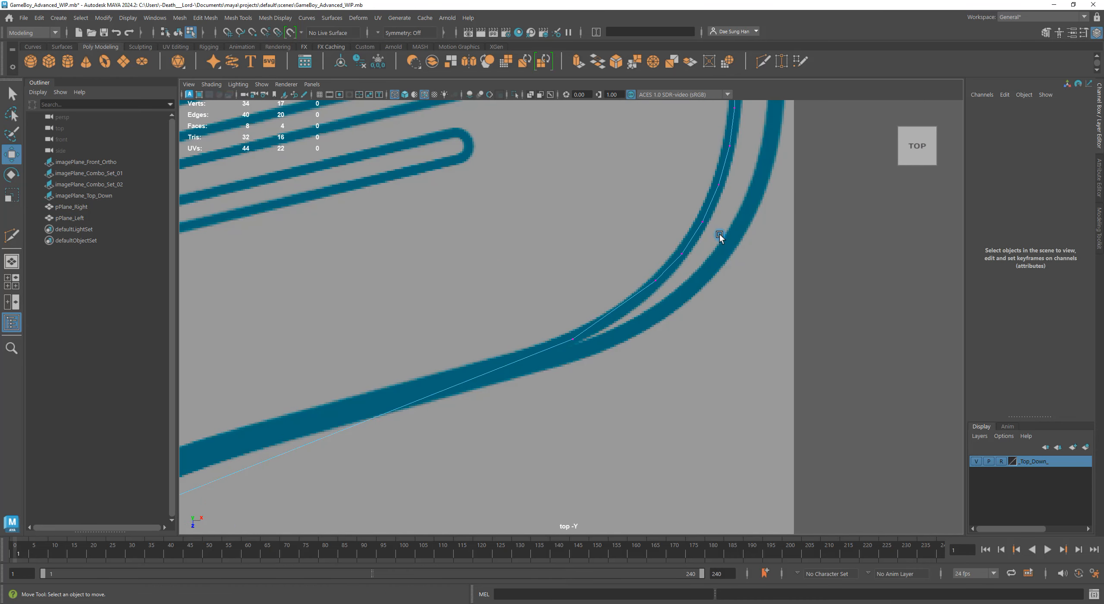
alt+right_drag(719, 234, 685, 204)
alt+right_drag(671, 311, 658, 383)
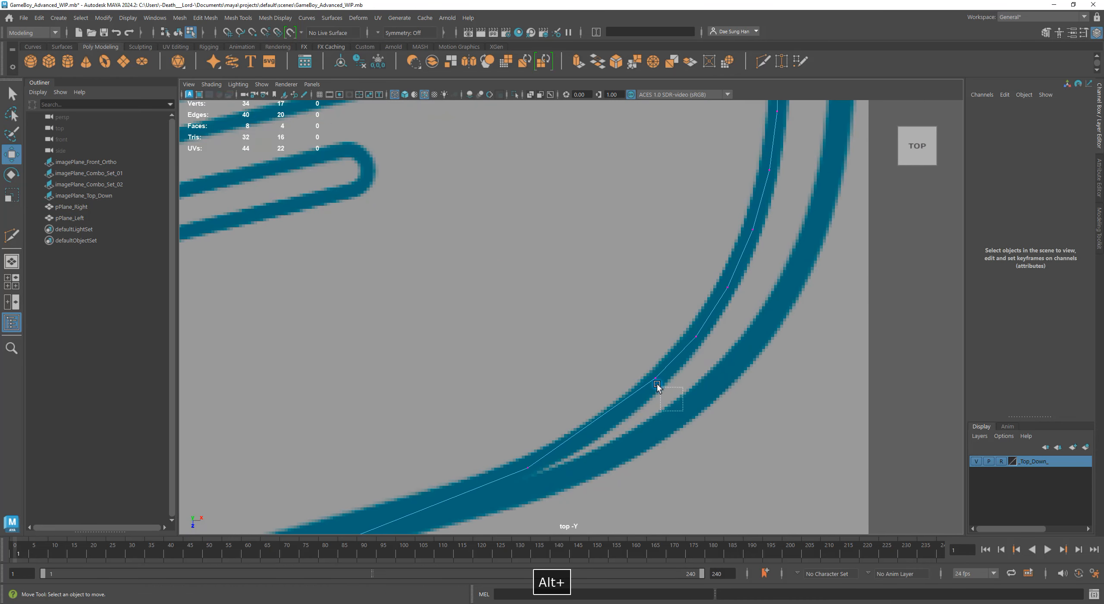
click(656, 381)
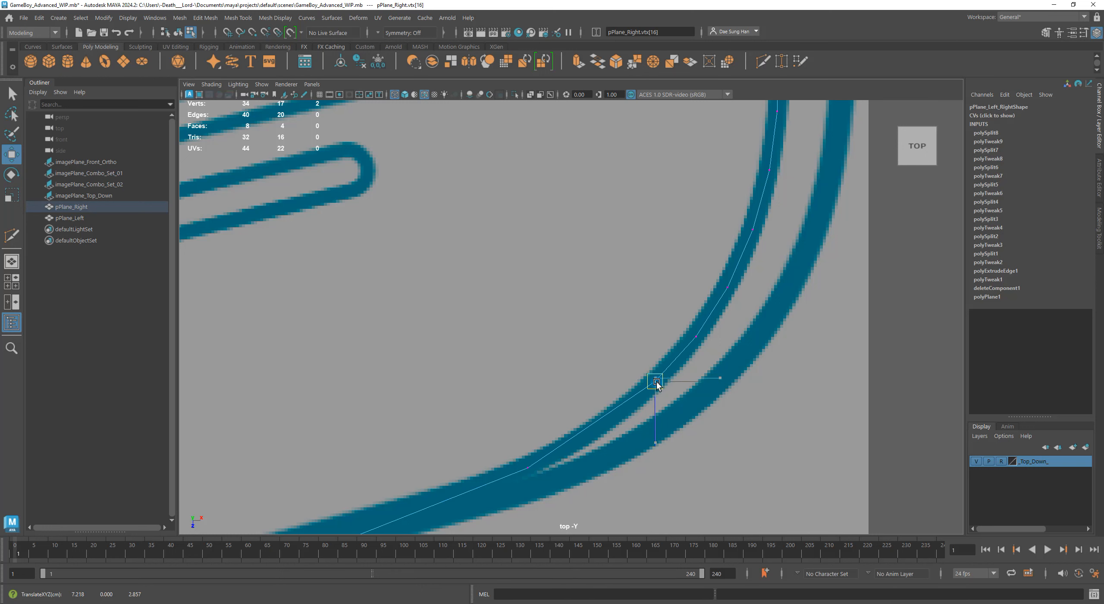
click(771, 449)
Step: Cut a ninth vertex between the eighth one and the end of the corner curve, and fit it to the inner outline
alt+middle_drag(673, 422, 792, 340)
alt+right_drag(792, 341, 750, 347)
shift+right_click(740, 335)
shift+right_click(617, 212)
shift+right_drag(617, 214, 577, 214)
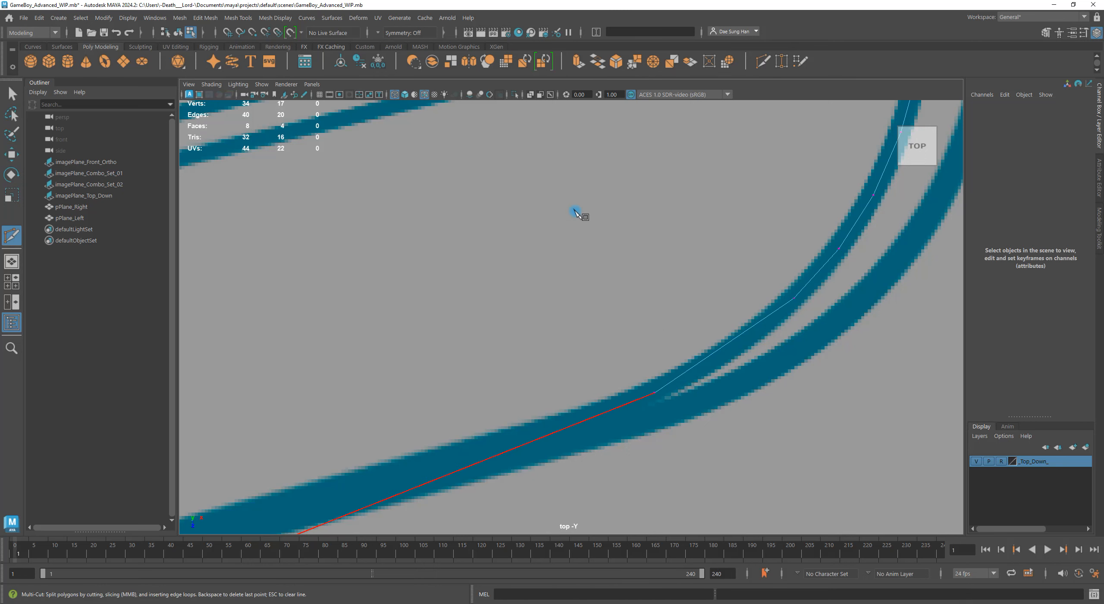
click(728, 348)
key(w)
alt+right_drag(784, 474, 791, 402)
click(754, 350)
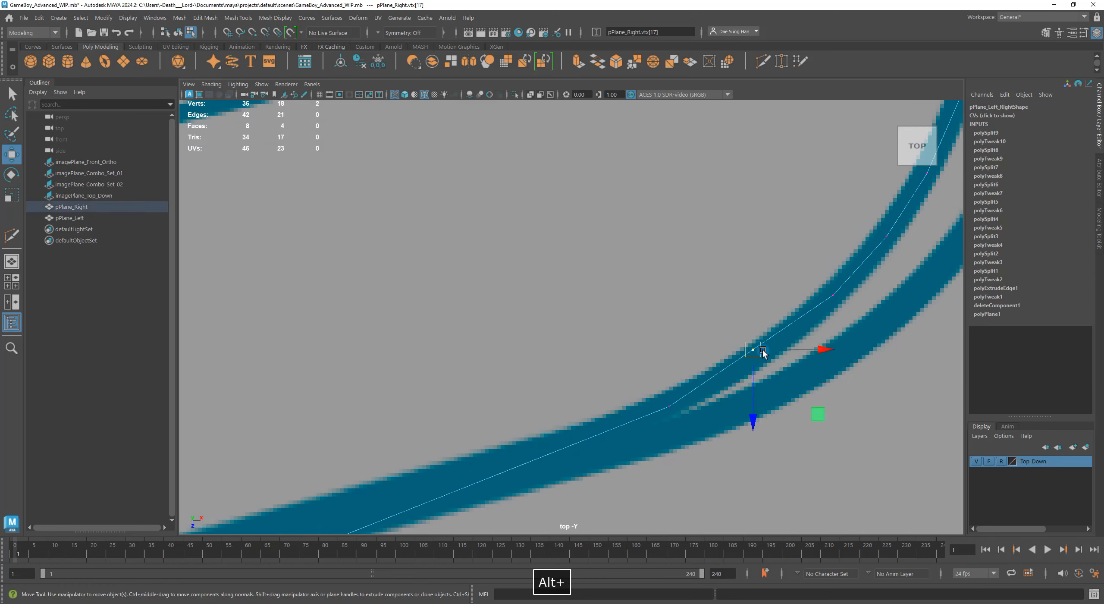
alt+right_drag(763, 350, 792, 364)
alt+middle_drag(792, 365, 610, 343)
drag(613, 332, 619, 340)
click(808, 384)
Step: Examine how closely the plane's outer edge follows the inner case outline around the lower corner and along the side
alt+right_drag(808, 384, 701, 301)
alt+middle_drag(701, 301, 721, 383)
alt+right_drag(772, 414, 847, 459)
alt+middle_drag(648, 378, 677, 241)
alt+right_drag(744, 304, 792, 335)
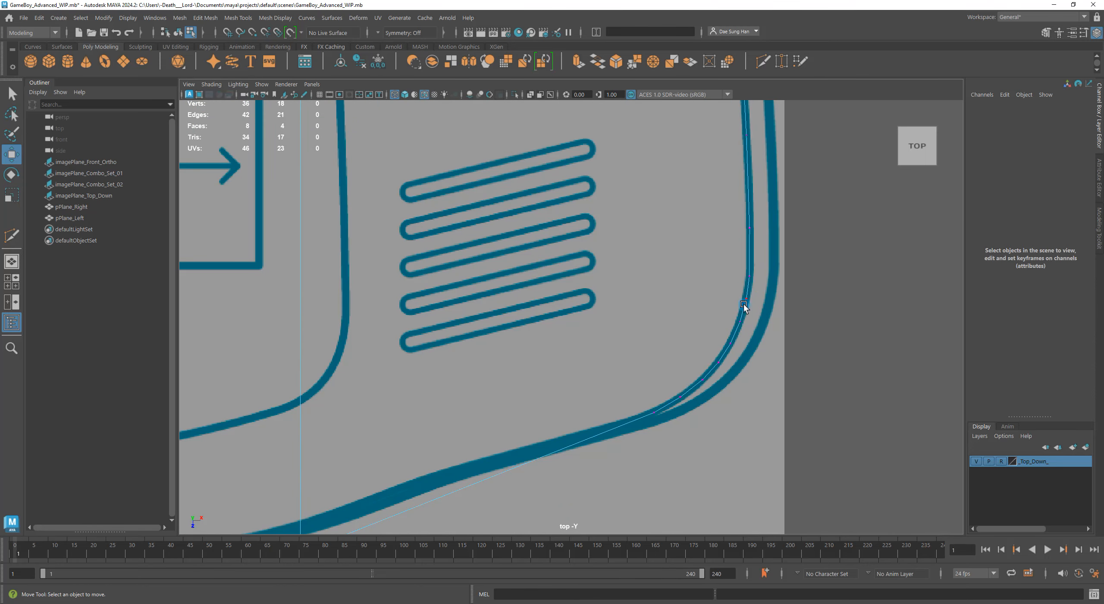
alt+middle_drag(767, 232, 710, 325)
alt+right_drag(746, 350, 815, 392)
alt+middle_drag(745, 332, 642, 333)
alt+right_drag(681, 364, 735, 329)
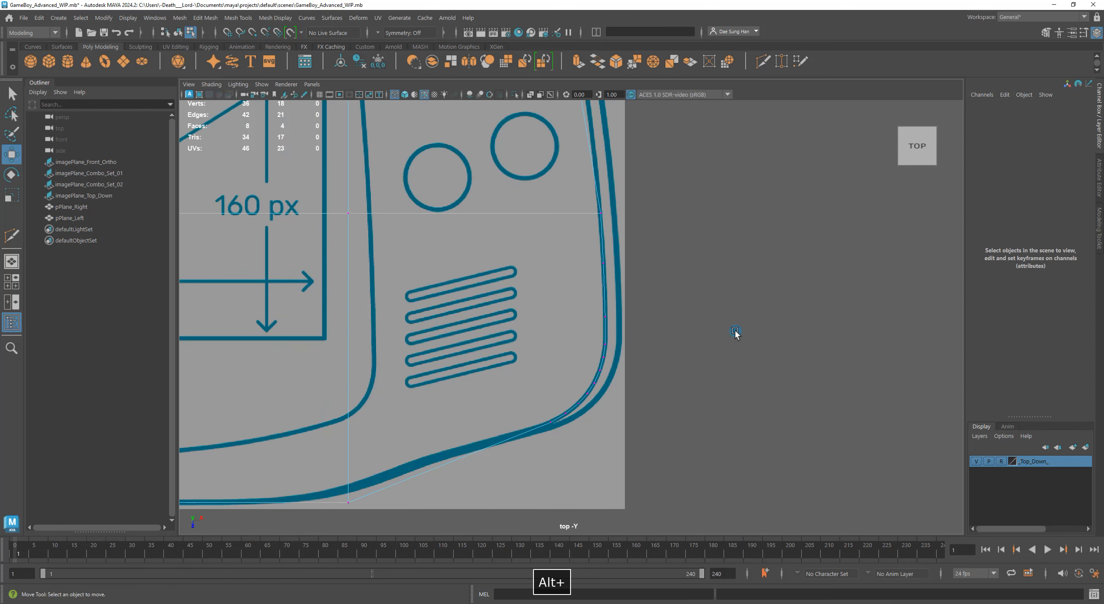
alt+right_drag(616, 294, 862, 387)
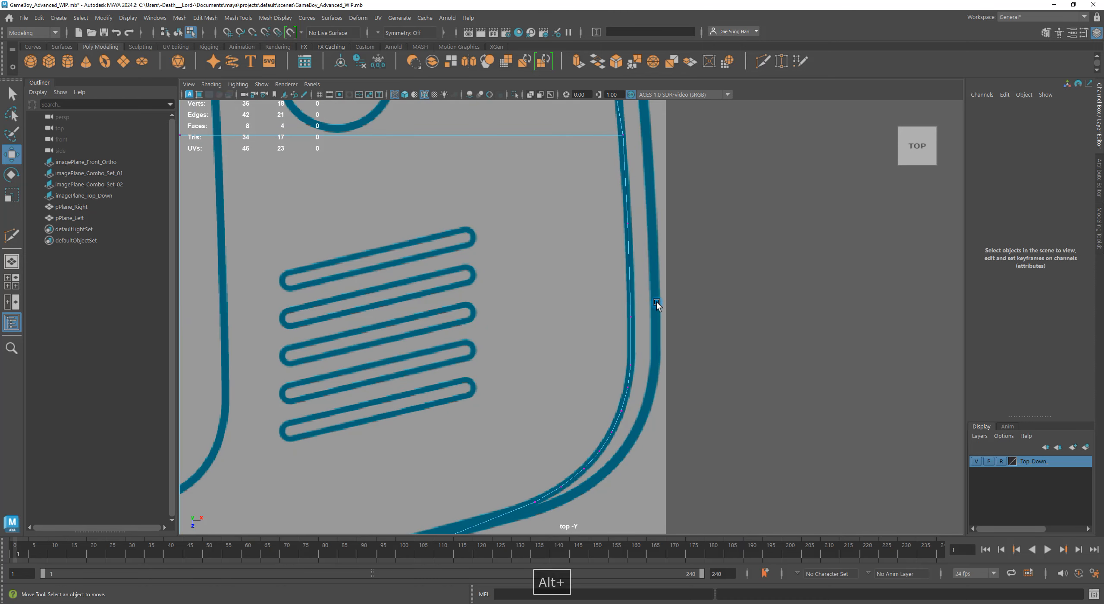
alt+right_drag(656, 302, 831, 335)
alt+right_drag(605, 291, 774, 353)
alt+middle_drag(691, 313, 589, 480)
alt+middle_drag(581, 251, 590, 352)
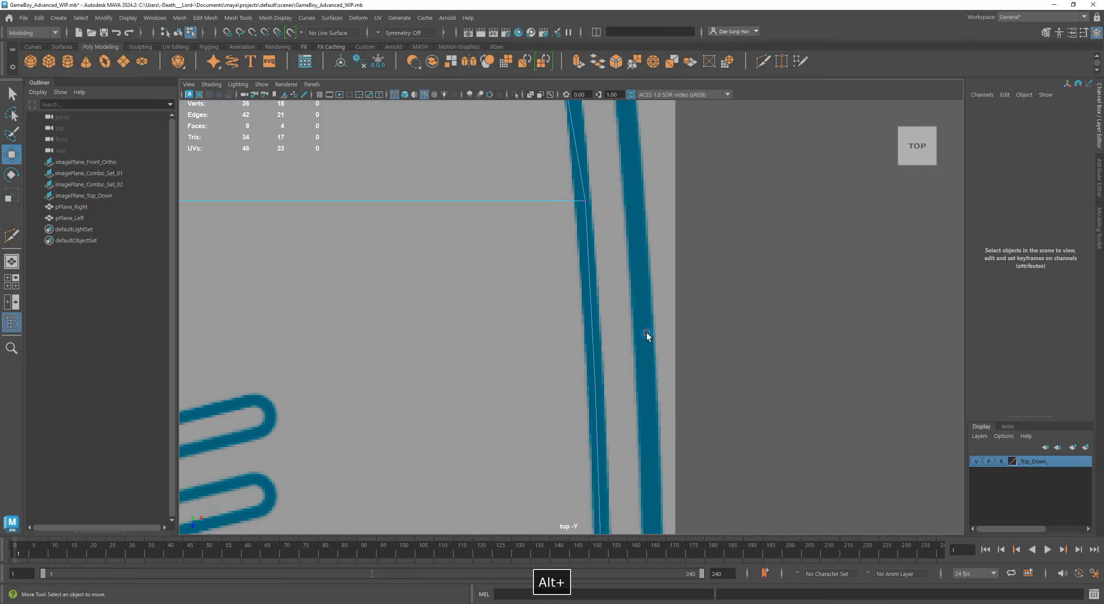
alt+right_drag(647, 332, 607, 349)
alt+middle_drag(607, 349, 687, 265)
alt+right_drag(686, 265, 797, 363)
alt+middle_drag(688, 257, 589, 255)
alt+right_drag(603, 261, 657, 325)
alt+middle_drag(619, 267, 629, 316)
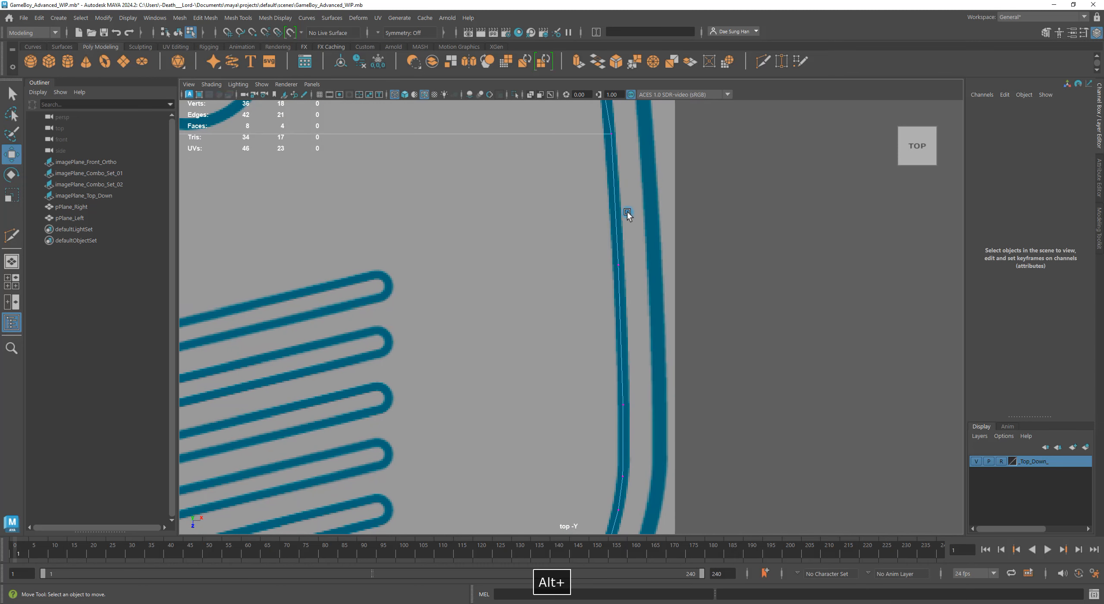
Step: Cut one more vertex into the nearly straight outer side edge just above the lower corner curve
click(615, 388)
drag(588, 216, 668, 292)
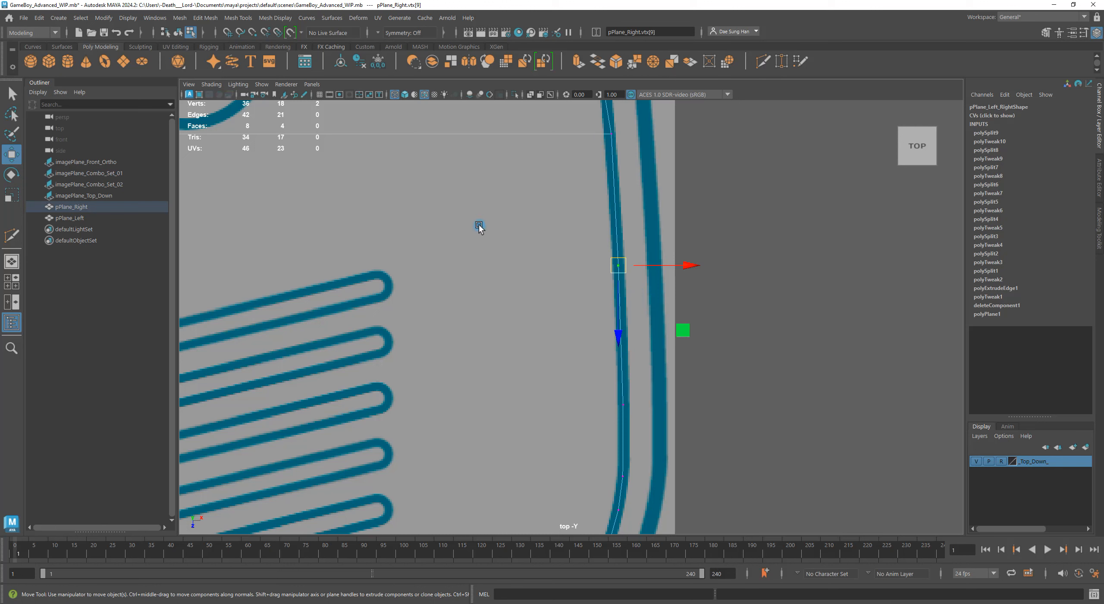
shift+right_drag(490, 201, 425, 203)
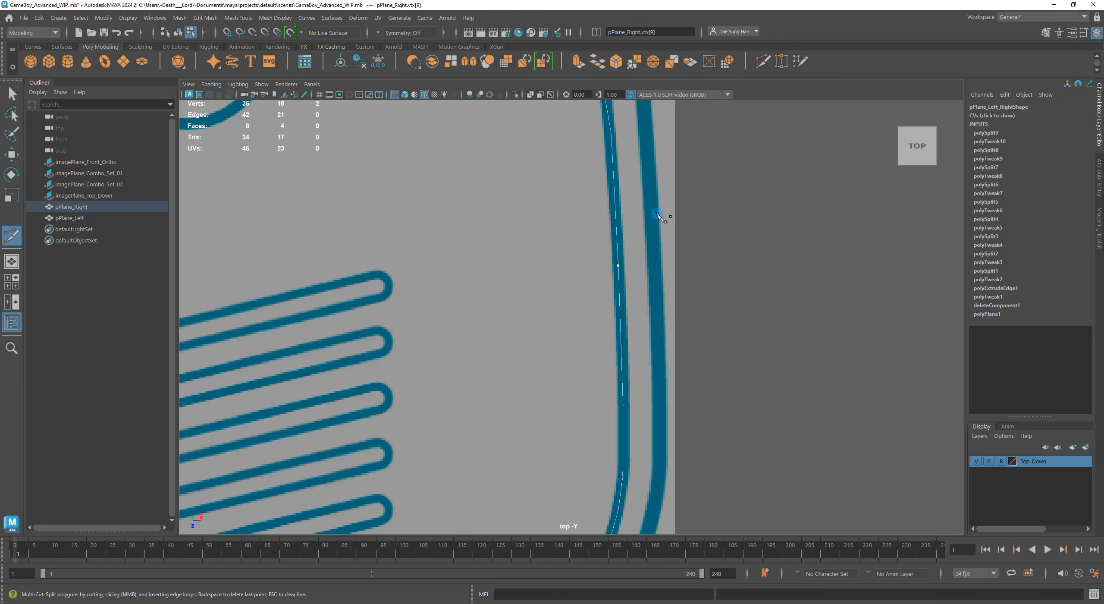
alt+middle_drag(713, 376, 676, 264)
alt+right_drag(677, 263, 736, 348)
alt+middle_drag(650, 276, 652, 301)
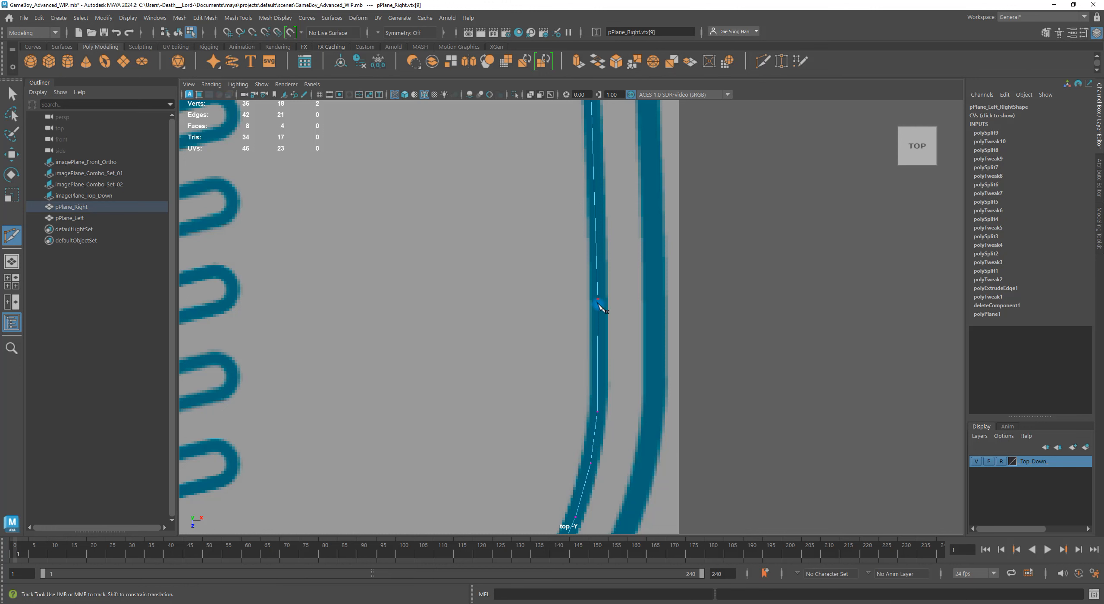
alt+right_drag(660, 204, 709, 319)
alt+right_drag(641, 412, 597, 364)
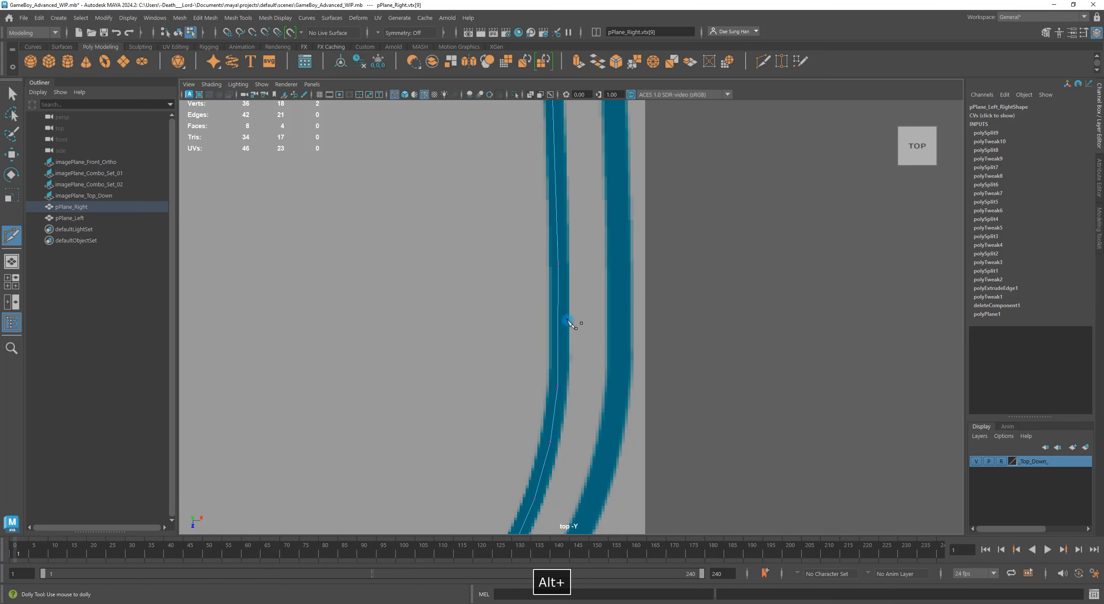
alt+right_drag(560, 320, 621, 283)
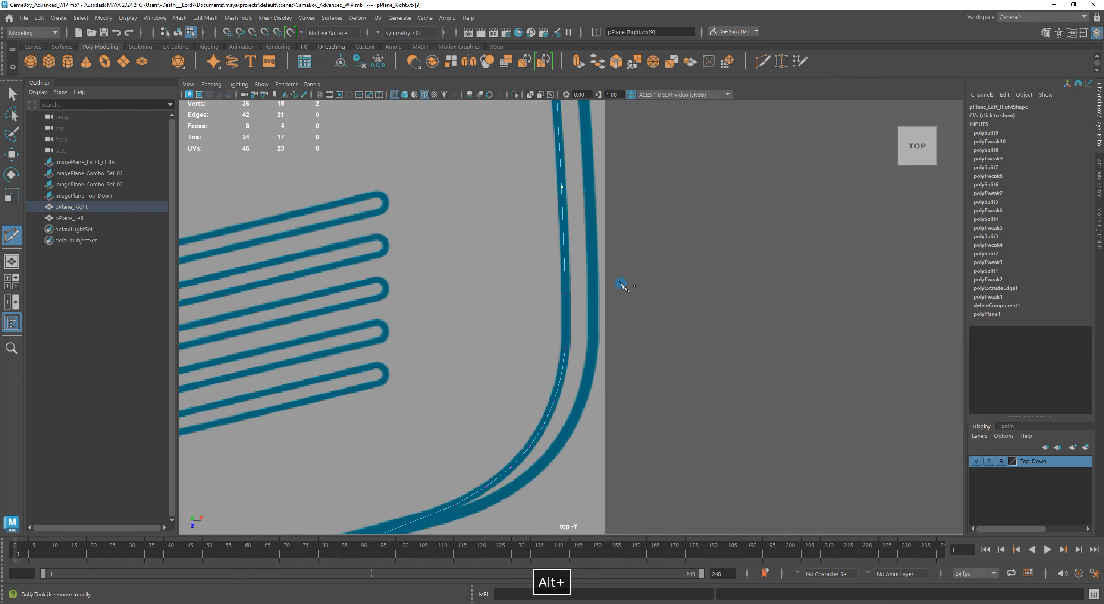
alt+middle_drag(621, 284, 737, 399)
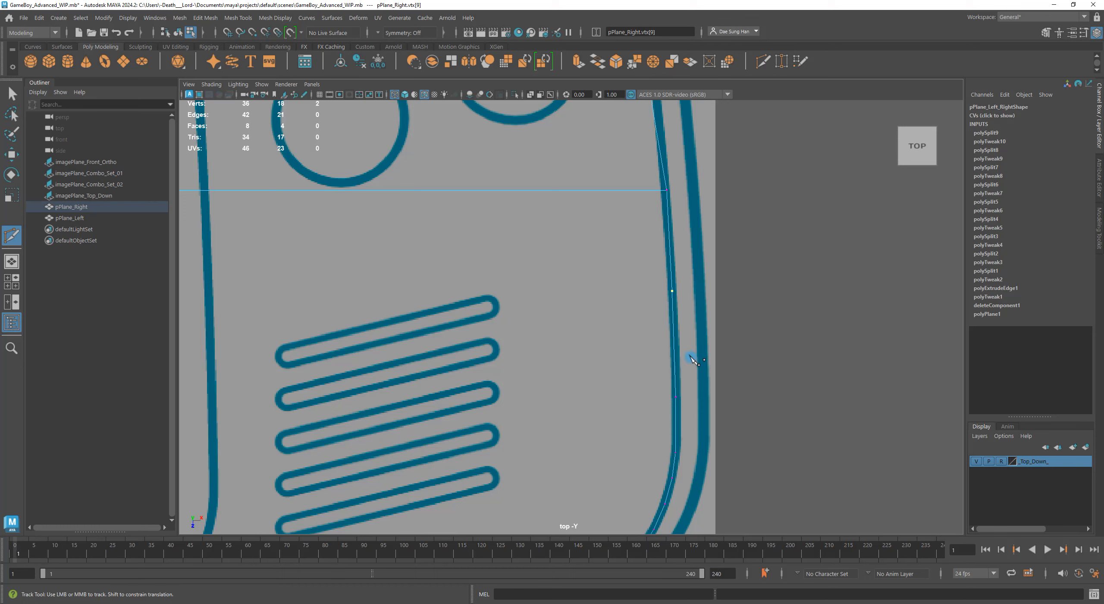
click(675, 424)
Step: Move the new side vertex slightly outward along X to centre it on the inner outline
alt+middle_drag(733, 398, 673, 288)
alt+right_drag(673, 288, 799, 359)
key(w)
click(798, 360)
alt+right_drag(664, 328, 717, 331)
drag(717, 330, 621, 288)
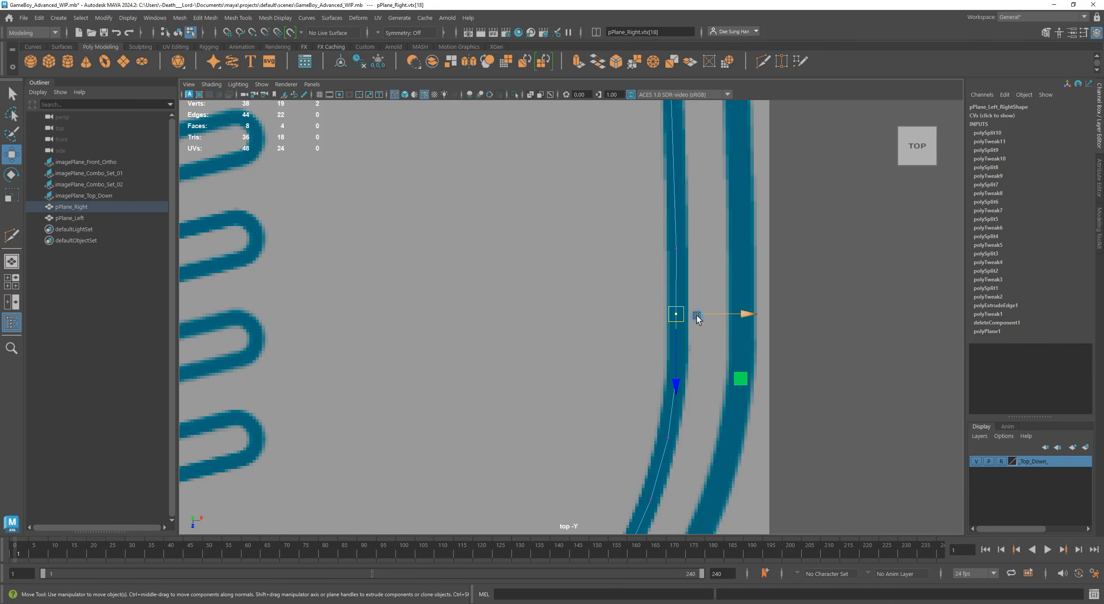
drag(697, 315, 699, 317)
click(801, 382)
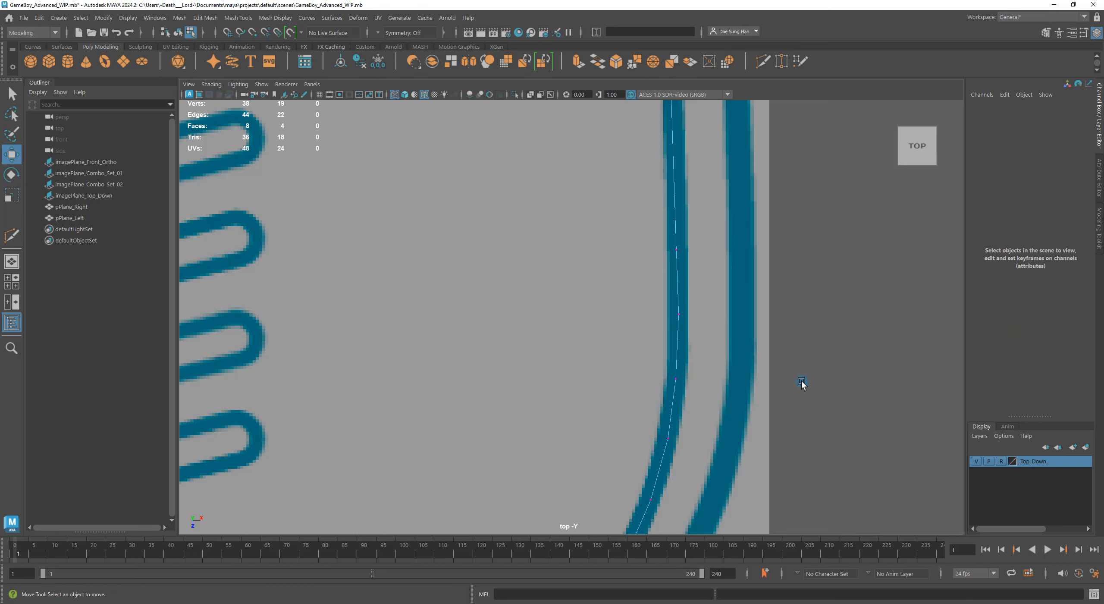
Step: Nudge the lower side vertex along X to centre it on the inner case outline, and check the vertex above it
alt+right_drag(870, 365, 816, 351)
alt+right_drag(633, 285, 902, 349)
alt+right_drag(578, 212, 727, 254)
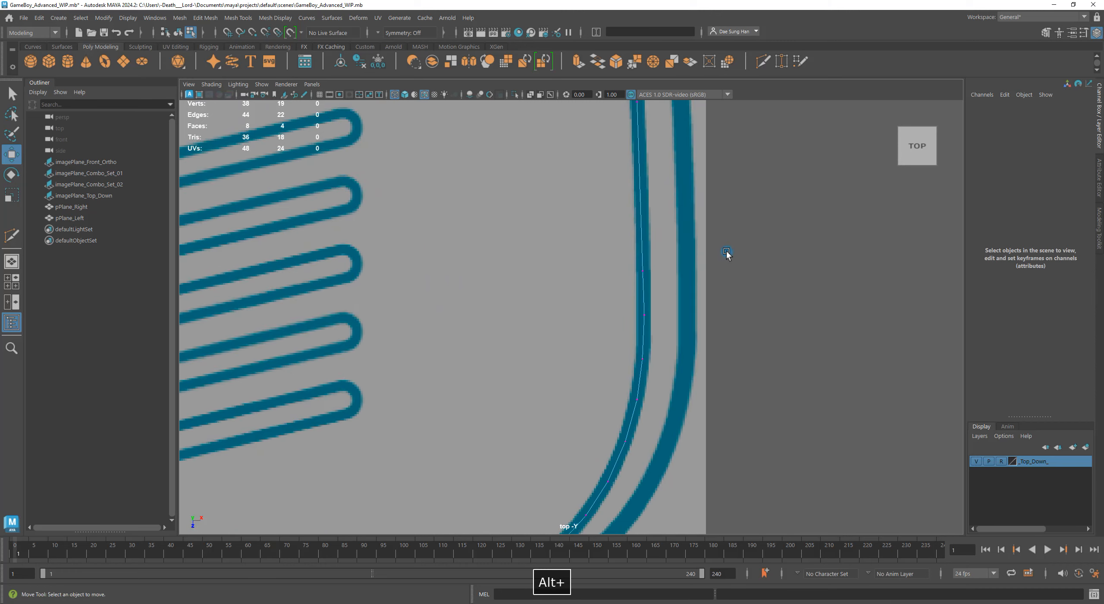
alt+middle_drag(687, 234, 681, 359)
click(617, 382)
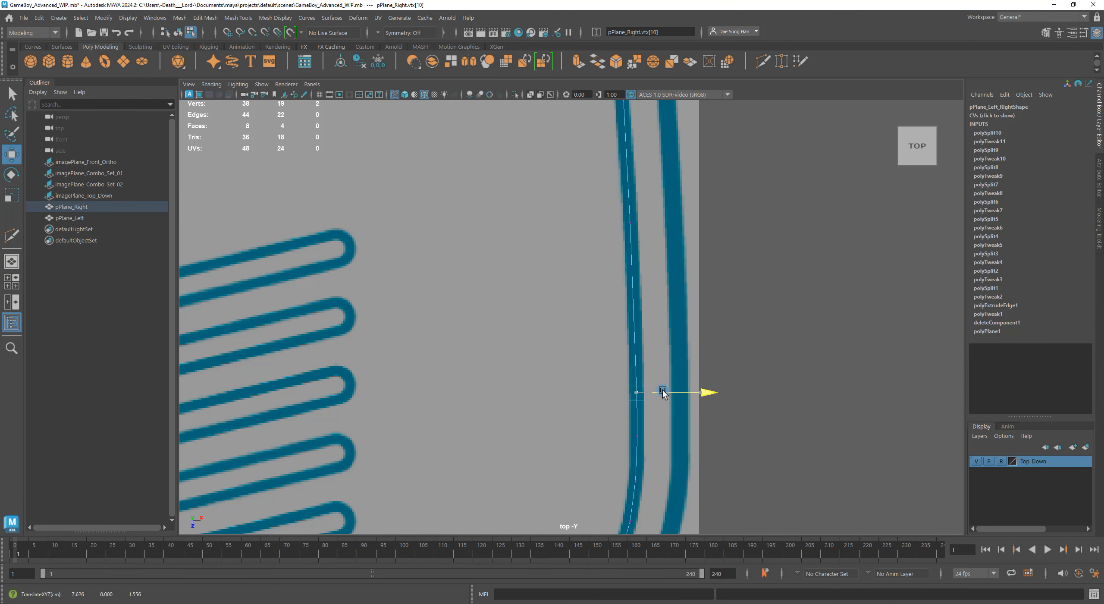
click(802, 378)
alt+middle_drag(641, 236, 660, 273)
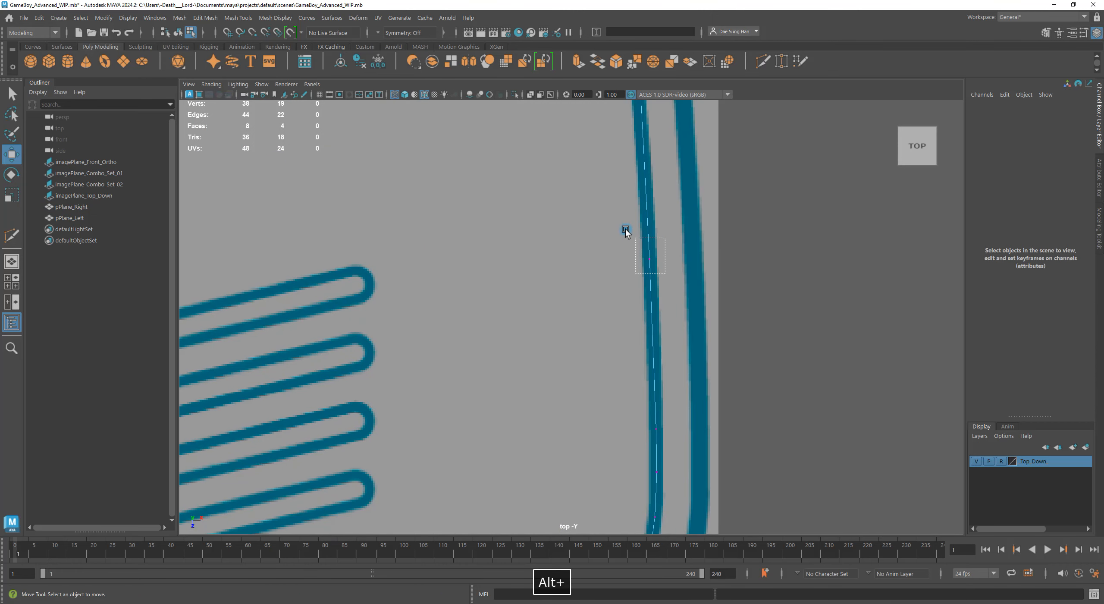
drag(626, 230, 671, 288)
click(800, 372)
Step: Cut a new vertex into the outer side edge between the two existing side vertices beside the speaker slots
shift+right_drag(490, 279, 388, 276)
alt+right_drag(881, 357, 944, 364)
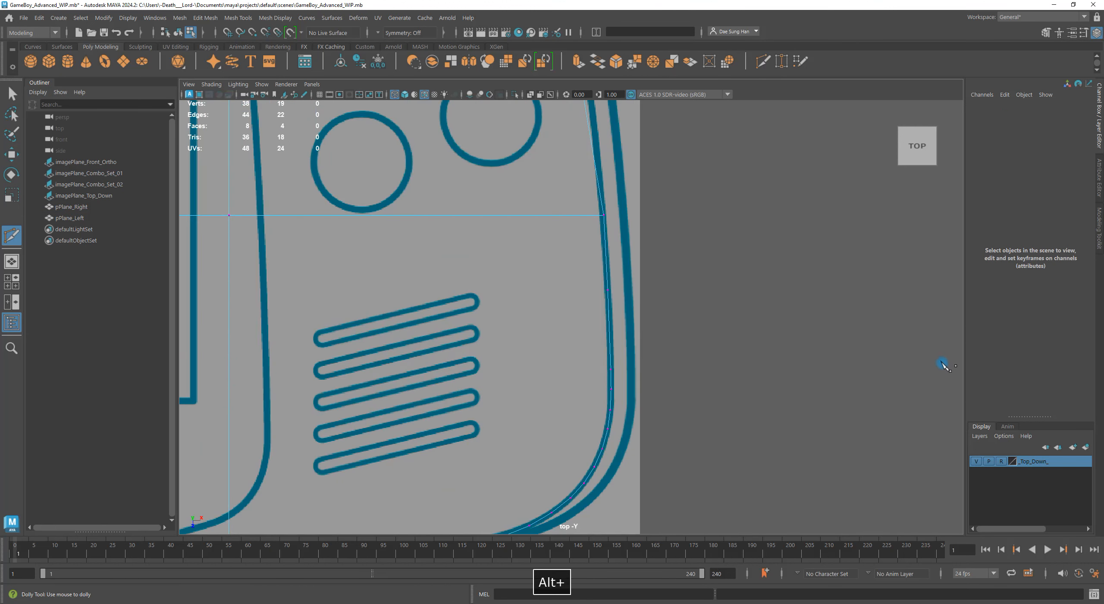
click(610, 328)
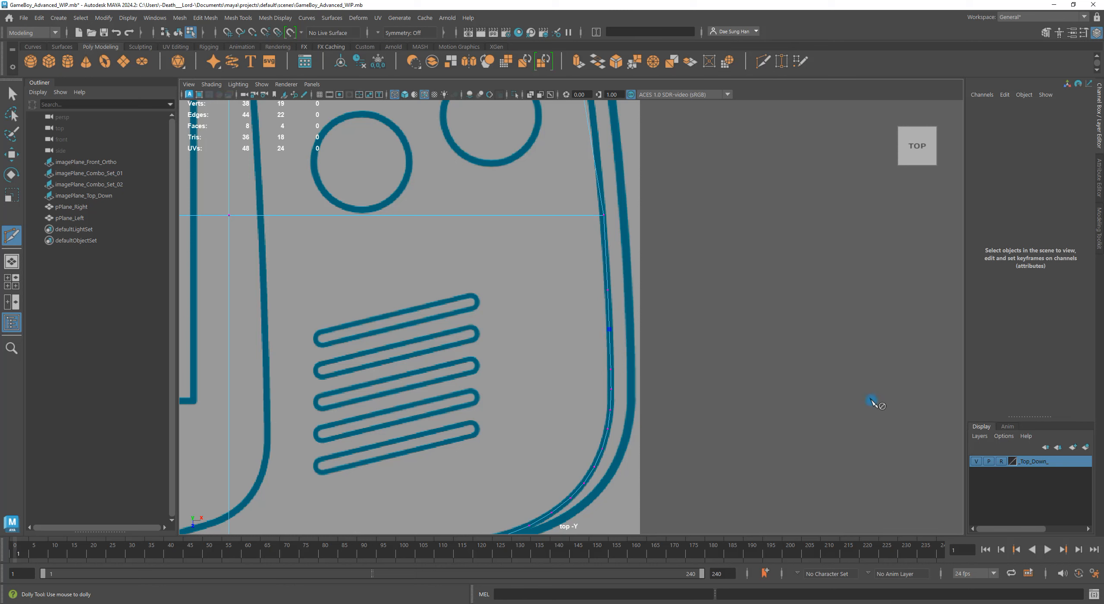
key(w)
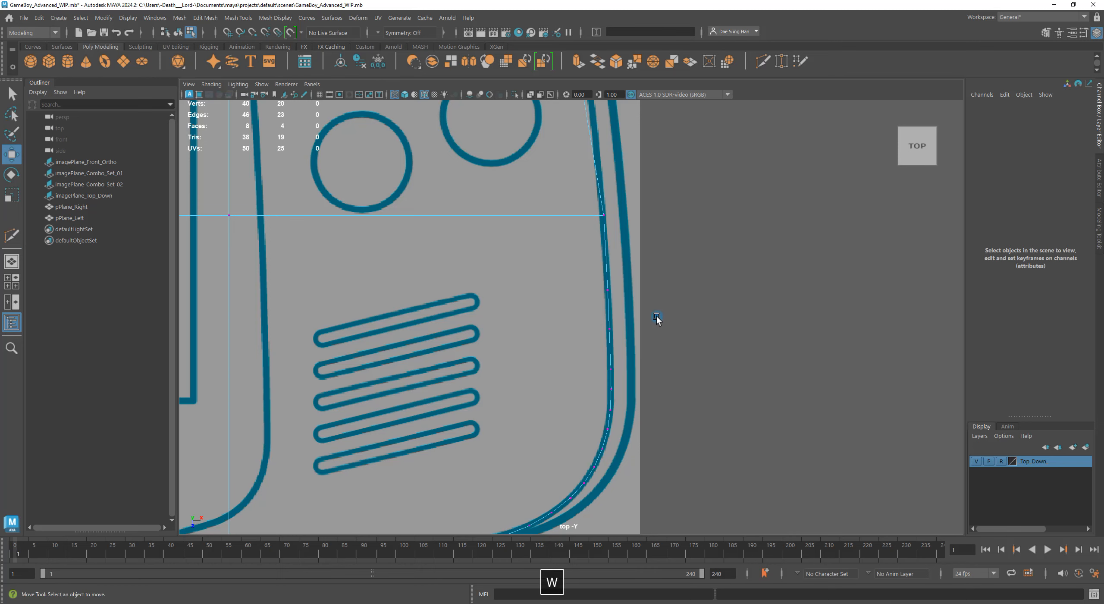
Step: Reposition the newly cut side vertex and the one just below it along the inner outline
alt+right_drag(656, 316, 666, 302)
drag(667, 261, 621, 300)
click(668, 363)
alt+right_drag(548, 361, 586, 361)
drag(597, 369, 633, 374)
click(779, 422)
Step: Move the upper side vertices up toward the horizontal edge to even out their spacing, keeping them centred on the inner outline
mouse_move(715, 407)
alt+middle_down()
mouse_move(737, 279)
mouse_move(727, 419)
mouse_move(715, 419)
alt+middle_up()
drag(648, 297, 681, 334)
click(693, 261)
drag(636, 227, 683, 264)
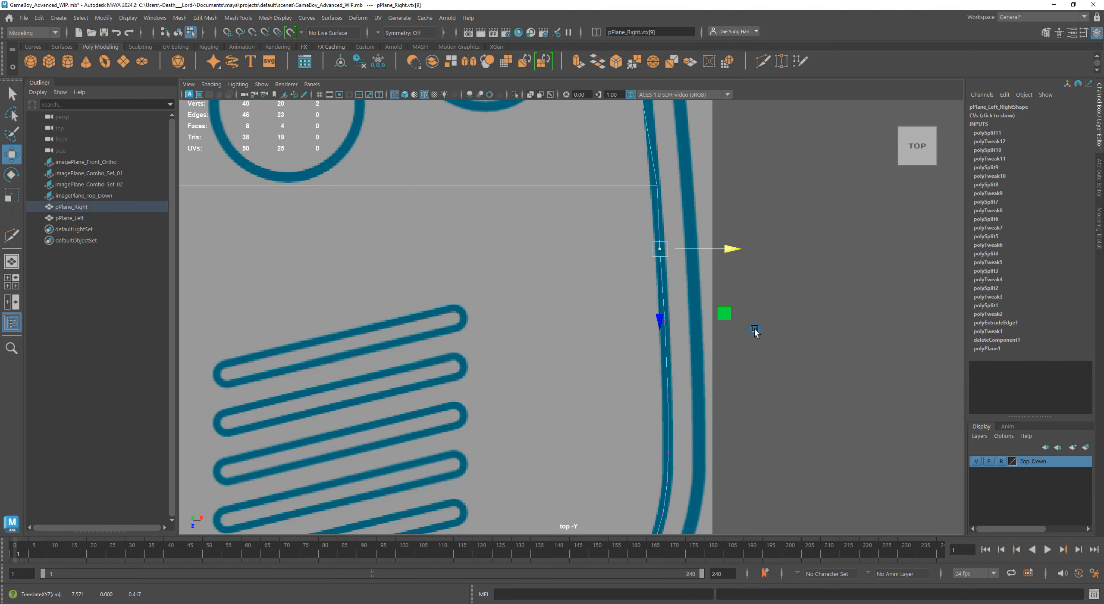
click(669, 233)
right_drag(673, 179, 683, 193)
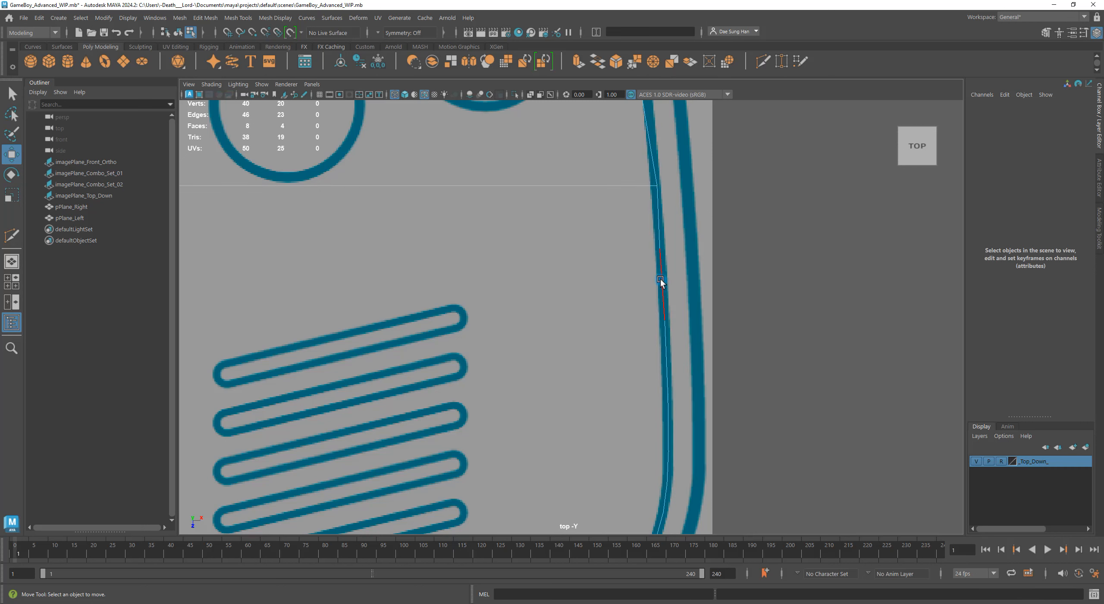
drag(631, 235, 711, 250)
click(793, 326)
Step: Examine the vertex spacing and the fit to the inner outline along the side and around the lower corner
alt+right_drag(663, 148, 734, 220)
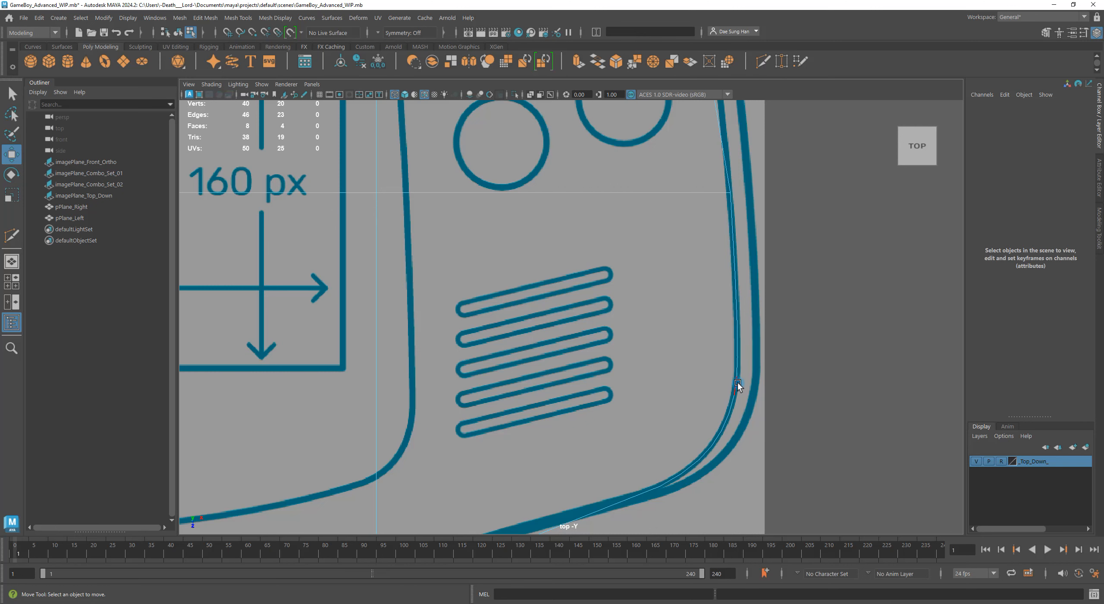
right_drag(739, 286, 444, 266)
alt+right_drag(891, 383, 772, 468)
drag(862, 493, 537, 216)
key(q)
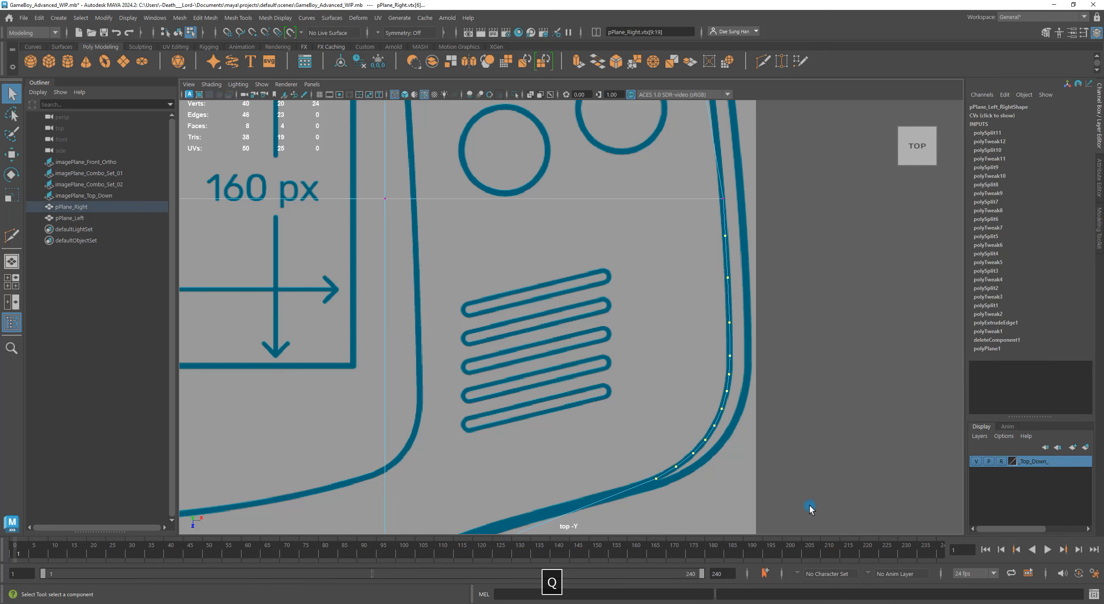
drag(811, 506, 569, 220)
mouse_move(676, 462)
alt+middle_down()
mouse_move(851, 318)
mouse_move(617, 443)
alt+middle_up()
click(795, 364)
alt+middle_drag(696, 282, 733, 280)
alt+middle_drag(697, 369, 803, 308)
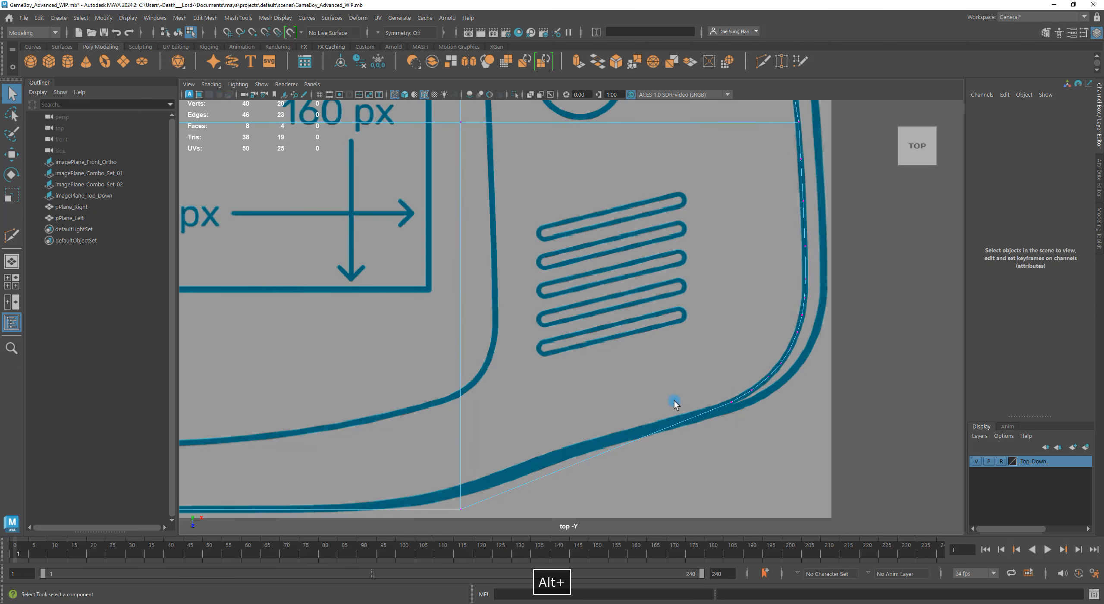
Step: Cut four vertices into the straight lower edge between the end of the corner curve and the plane's inner bottom corner
alt+middle_drag(635, 449, 728, 345)
alt+right_drag(693, 342, 706, 341)
alt+middle_drag(706, 340, 654, 353)
alt+right_drag(653, 353, 714, 368)
shift+right_drag(680, 252, 609, 254)
alt+right_drag(614, 284, 815, 363)
click(822, 332)
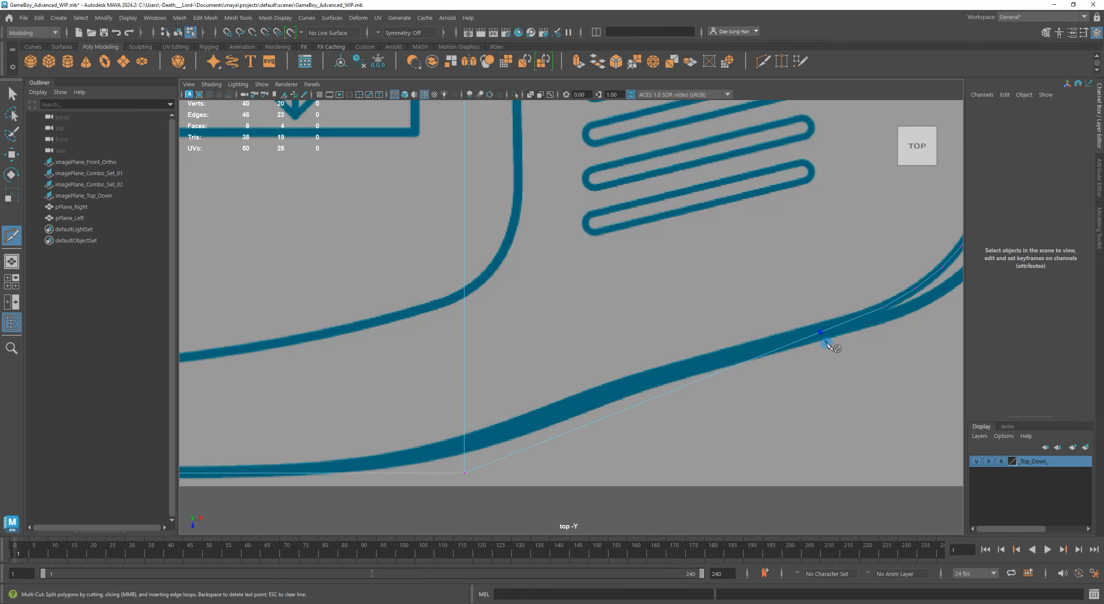
click(741, 364)
click(656, 397)
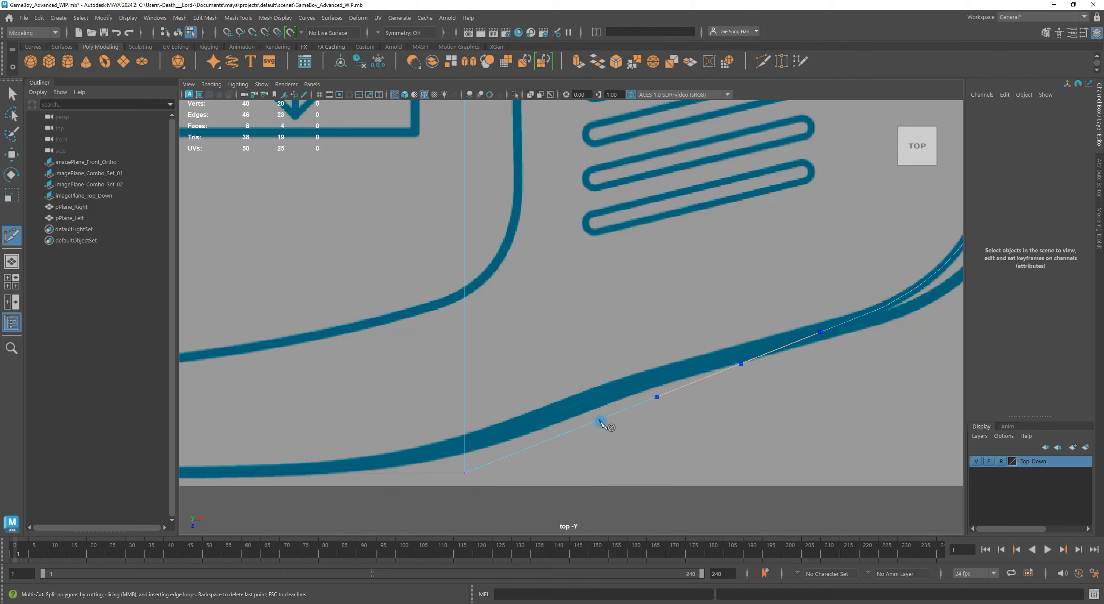
click(551, 438)
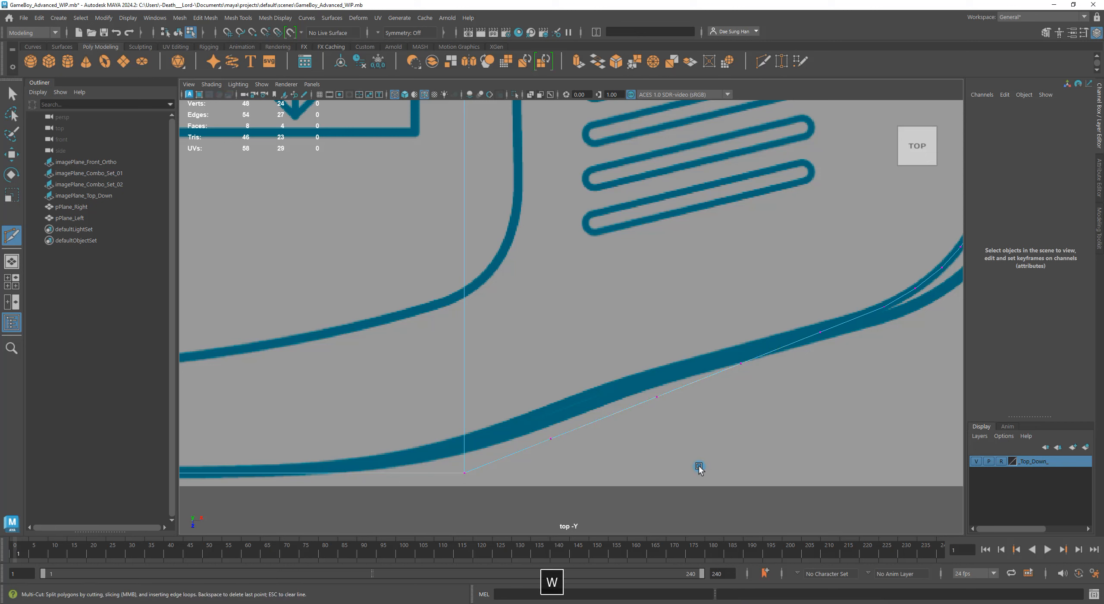
key(w)
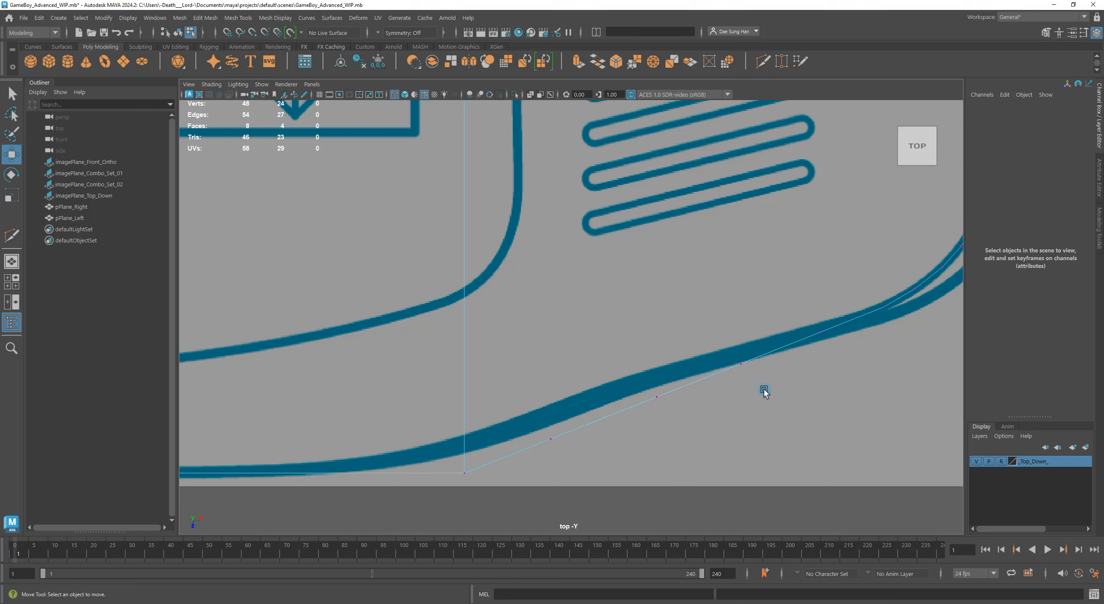
Step: Move the three innermost new vertices up and inward onto the centre of the sloping lower blueprint outline
drag(524, 425, 547, 447)
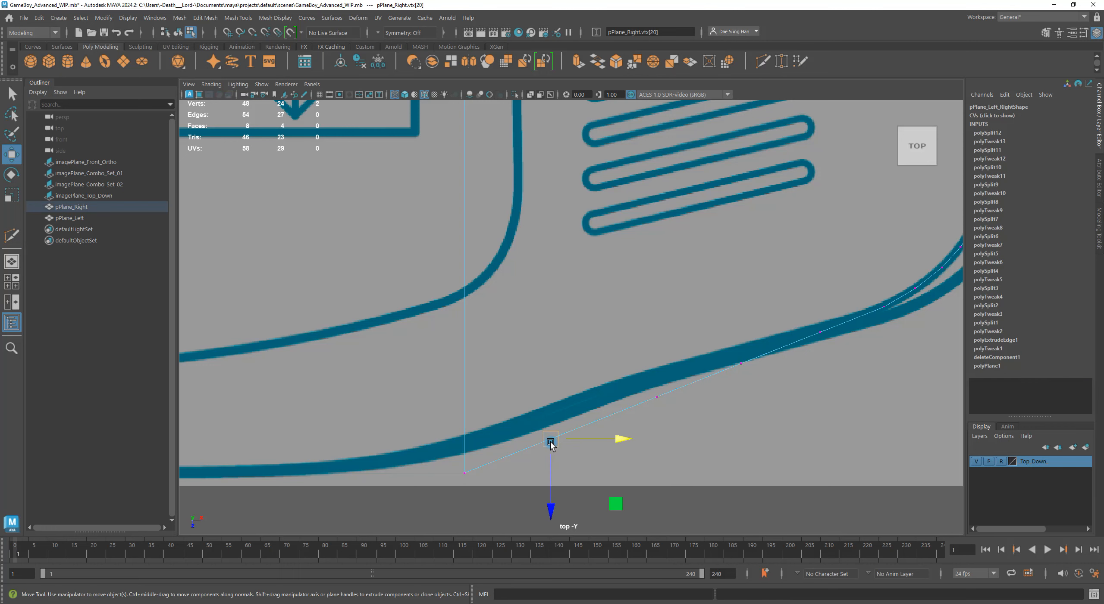
drag(547, 433, 522, 428)
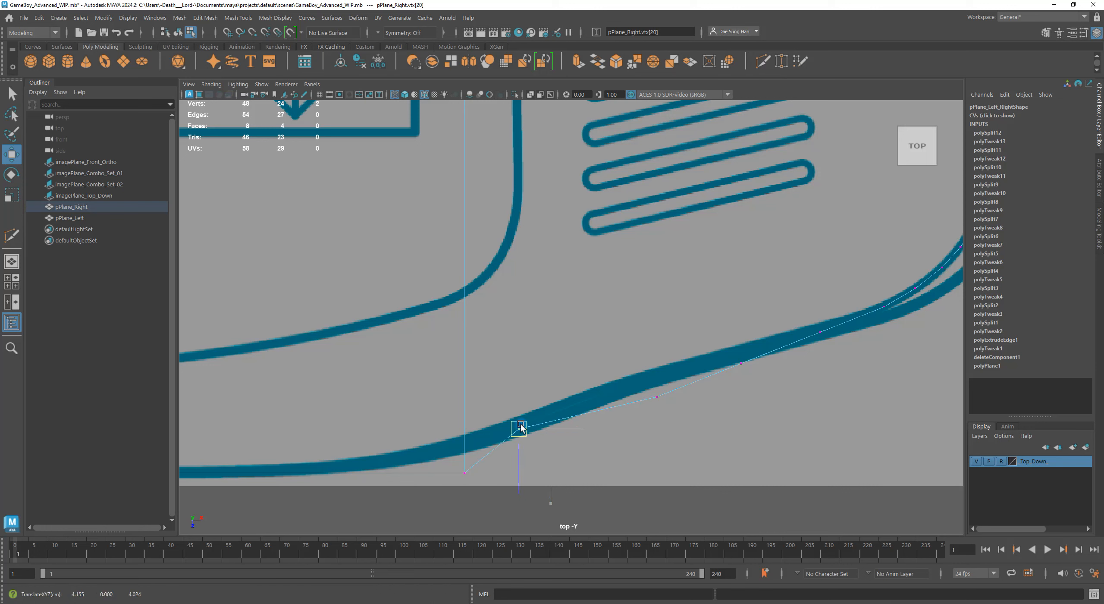
click(657, 396)
drag(657, 397, 591, 399)
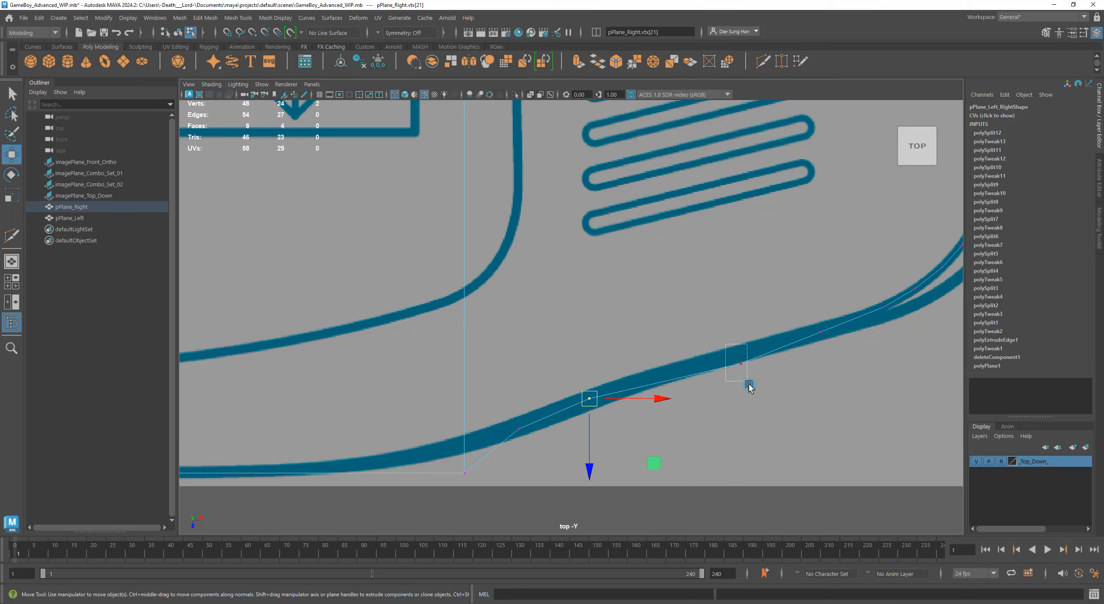
click(741, 364)
drag(742, 364, 651, 376)
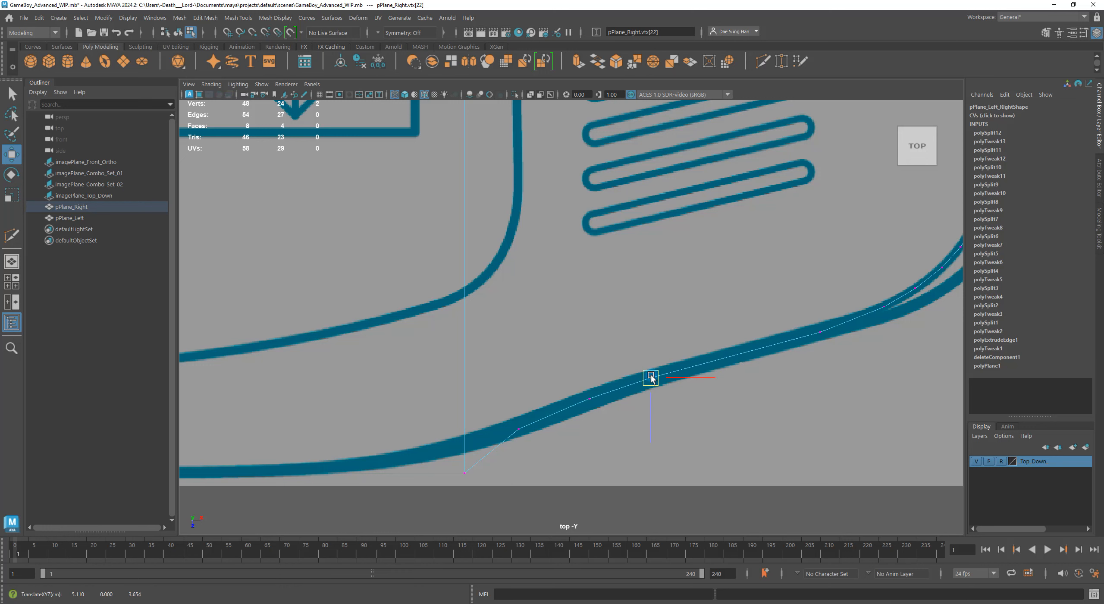
click(714, 442)
Step: Cut another vertex into the long middle segment of the sloping lower edge and centre it on the blueprint outline
alt+right_drag(771, 443, 552, 394)
mouse_move(588, 385)
alt+middle_down()
mouse_move(799, 450)
mouse_move(796, 424)
mouse_move(648, 498)
mouse_move(674, 591)
mouse_move(606, 392)
alt+middle_up()
alt+right_drag(605, 392, 992, 466)
alt+middle_drag(752, 406, 624, 379)
alt+right_drag(578, 350, 623, 356)
shift+right_drag(608, 304, 567, 307)
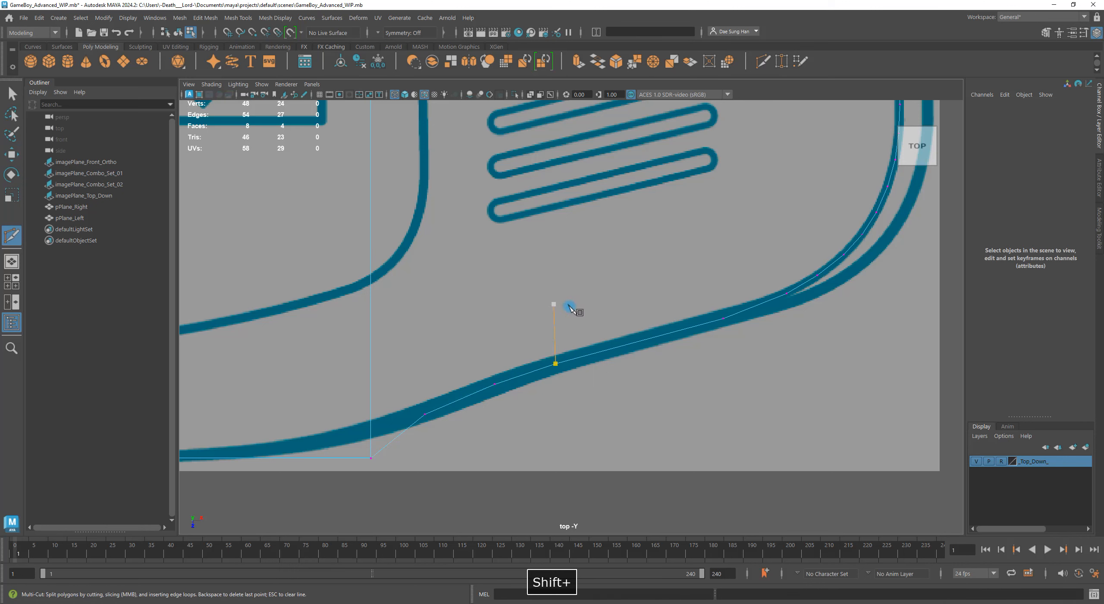
click(631, 344)
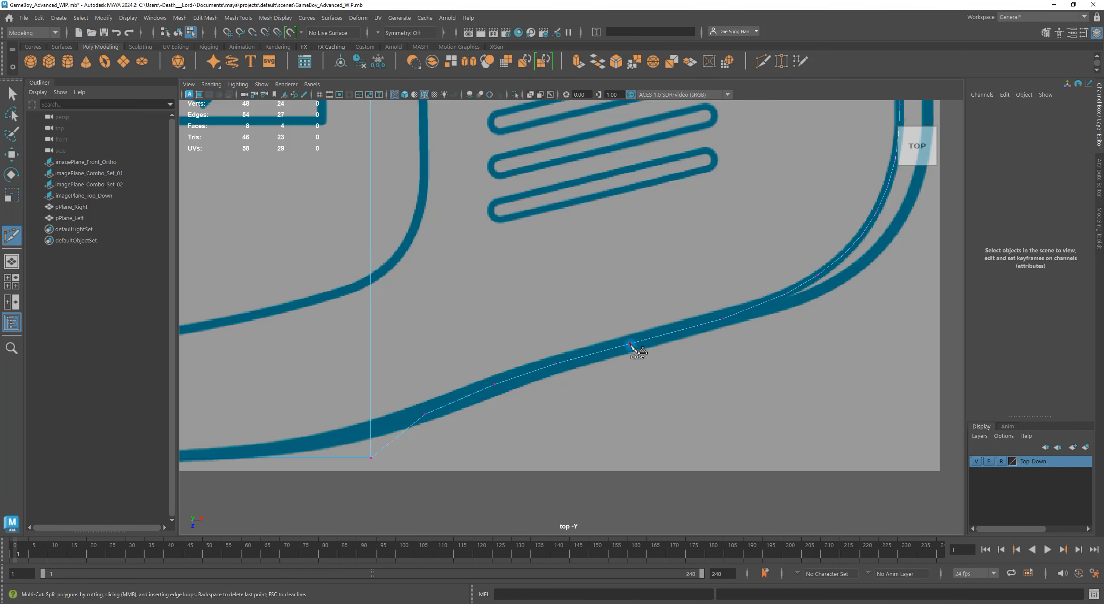
key(w)
alt+right_drag(646, 450, 680, 380)
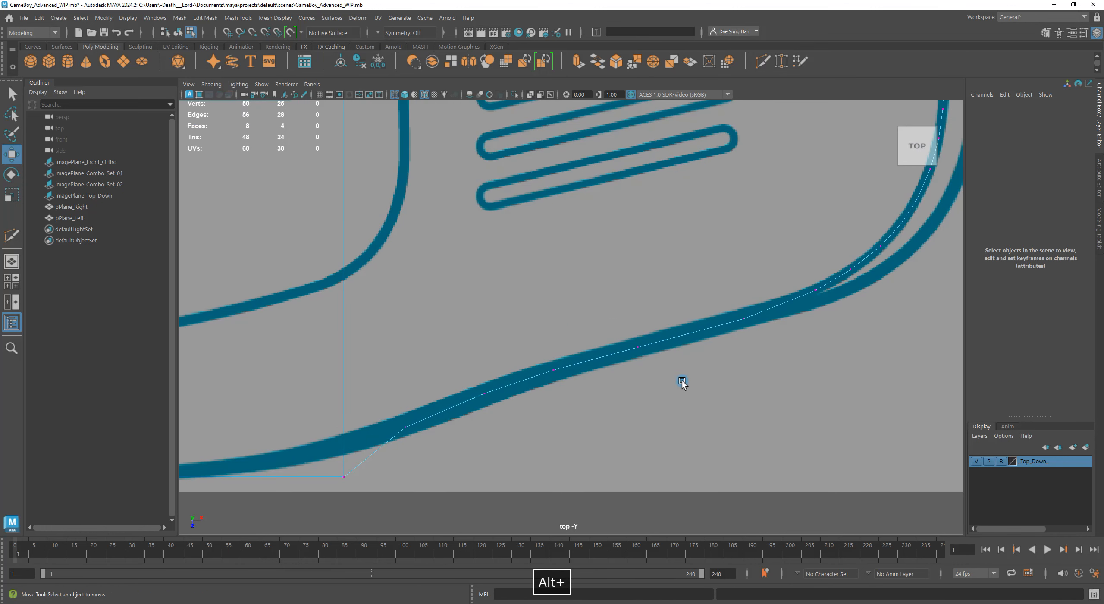
click(637, 349)
drag(637, 348, 633, 347)
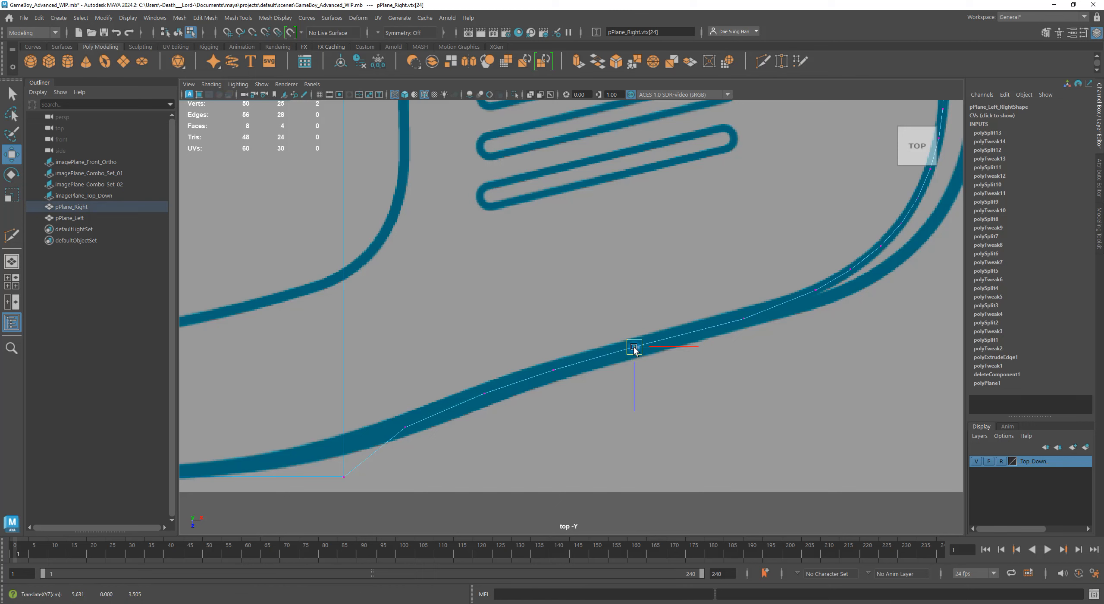
click(765, 376)
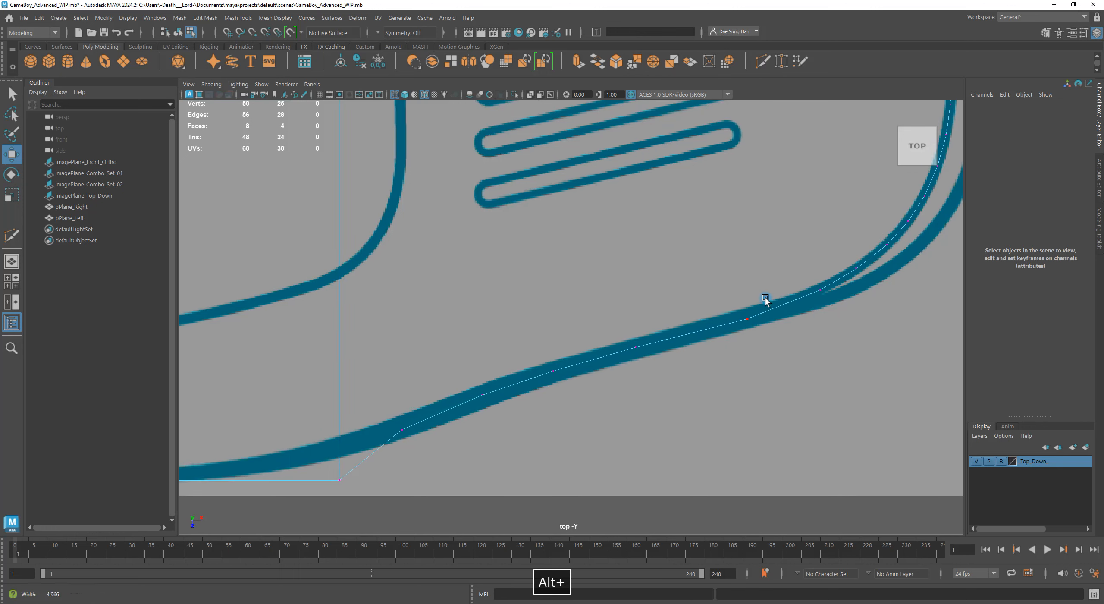
Step: Move the lower-edge vertex nearest the corner outward and up, closer to where the two outlines split
alt+middle_drag(764, 298, 634, 369)
click(638, 363)
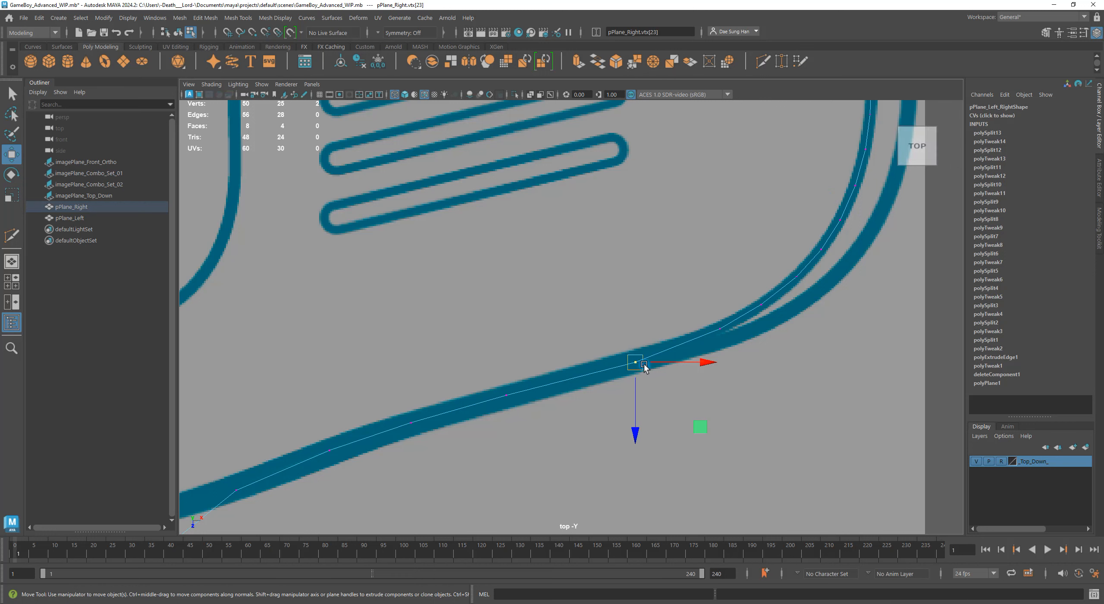
drag(642, 360, 671, 346)
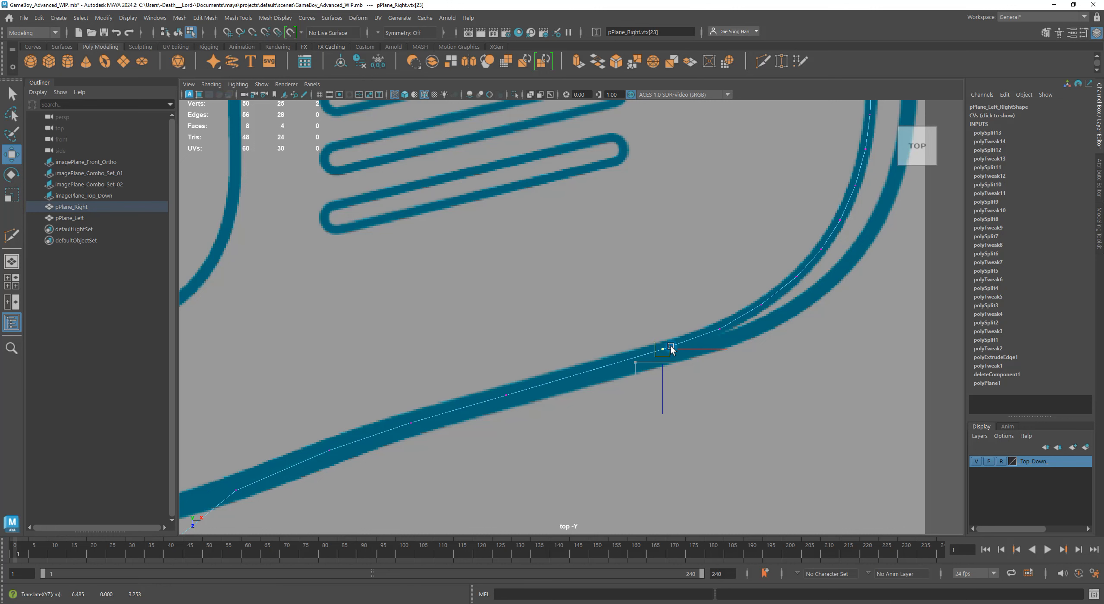
click(742, 436)
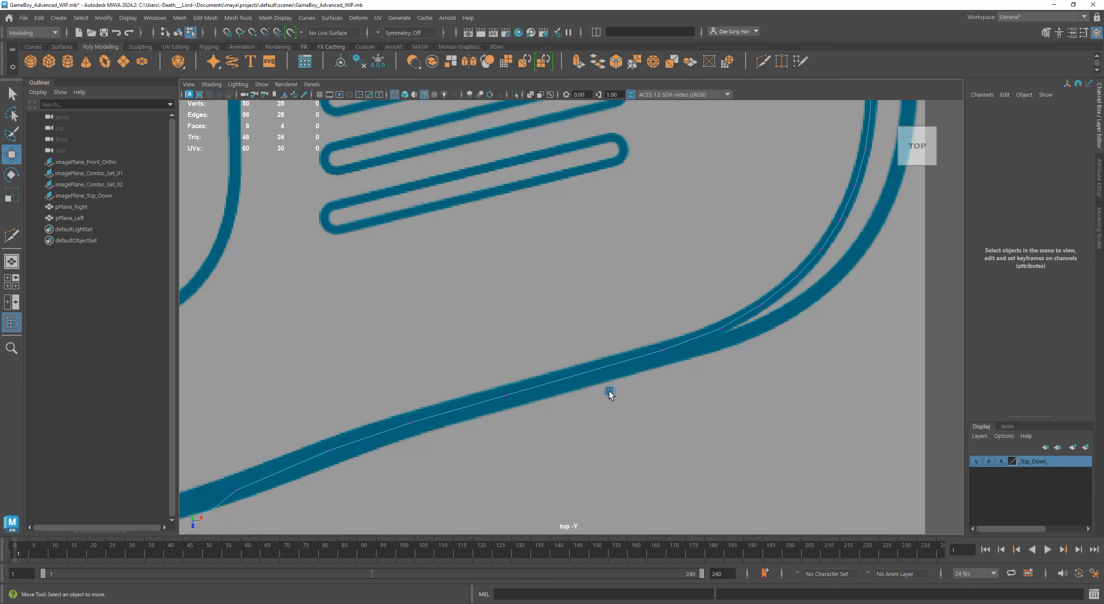
Step: Cut a vertex between the last two outer lower-edge vertices and shift it slightly outward along the blueprint outline
alt+middle_drag(589, 379, 733, 361)
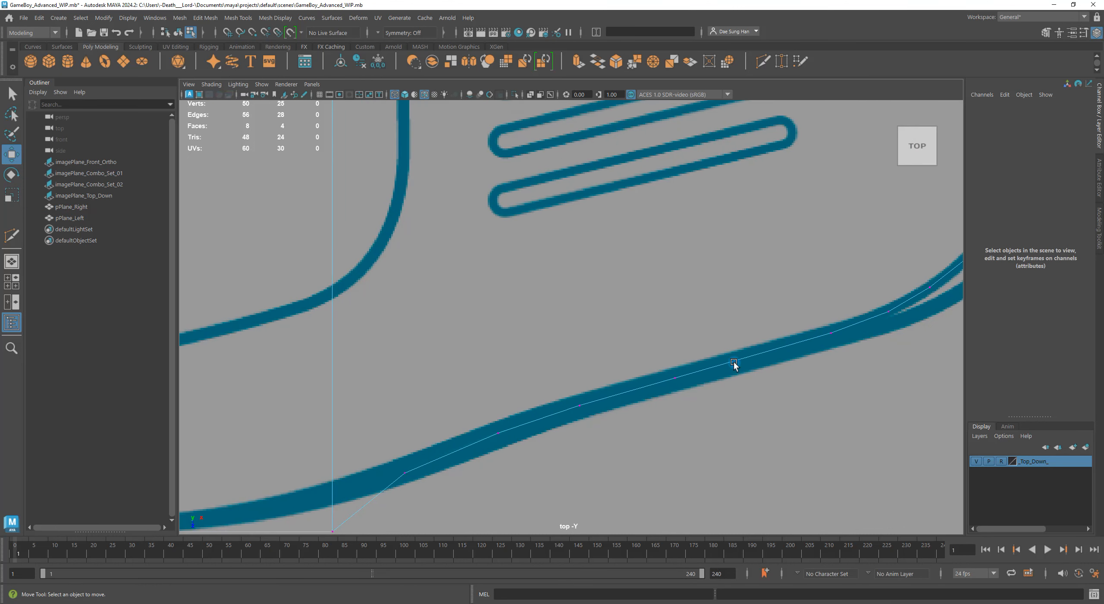
shift+right_drag(733, 361, 635, 364)
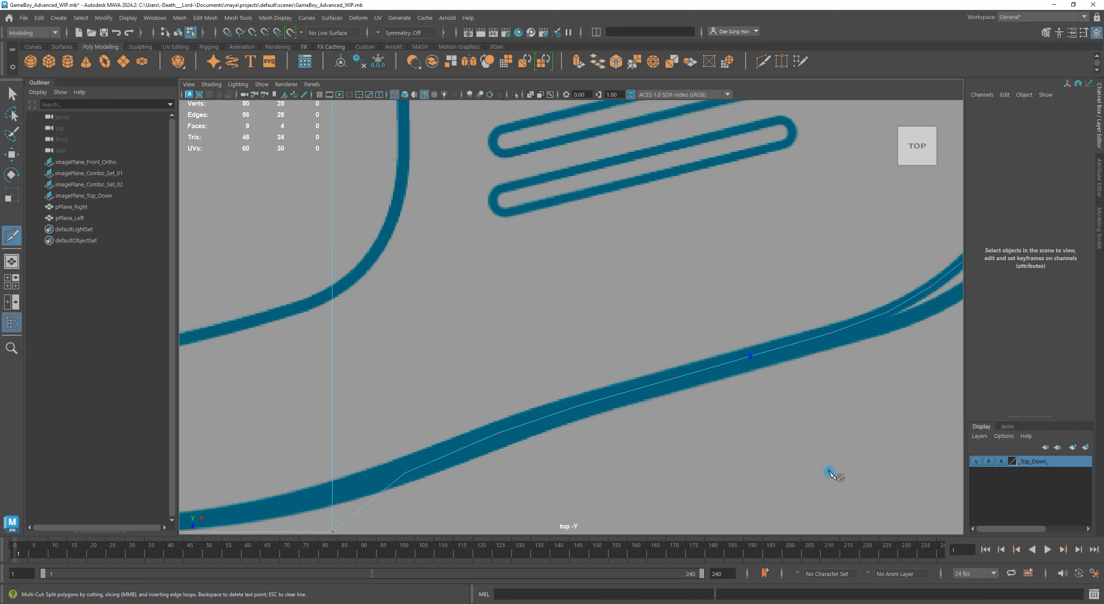
click(750, 357)
key(w)
click(751, 356)
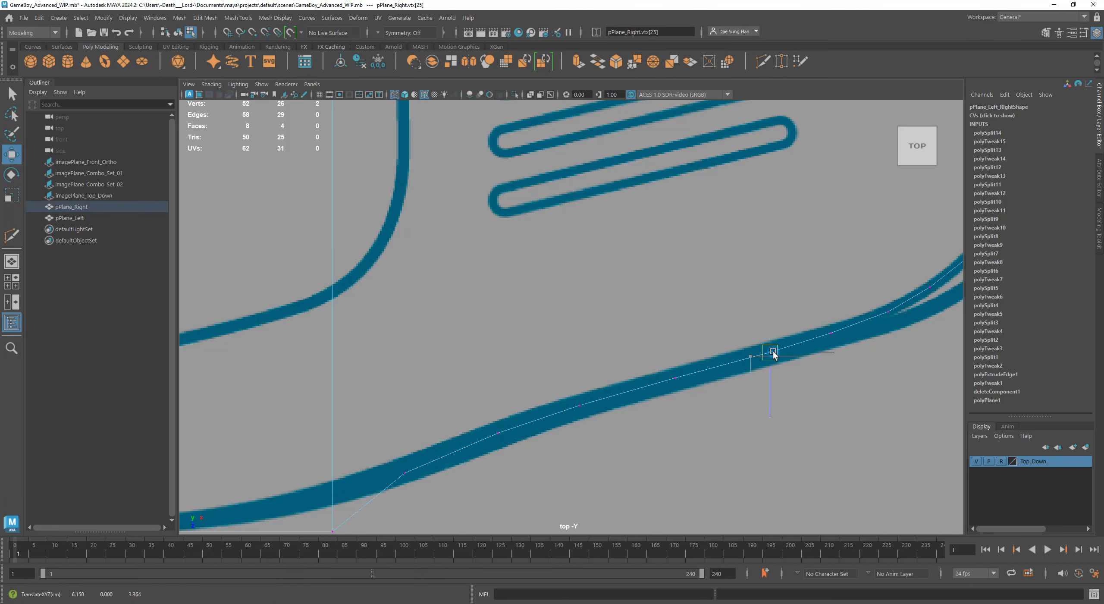
click(876, 394)
Step: Fine-tune the lower-edge vertex just before the outline split so the edge runs smoothly into the corner curve
alt+middle_drag(876, 394, 634, 451)
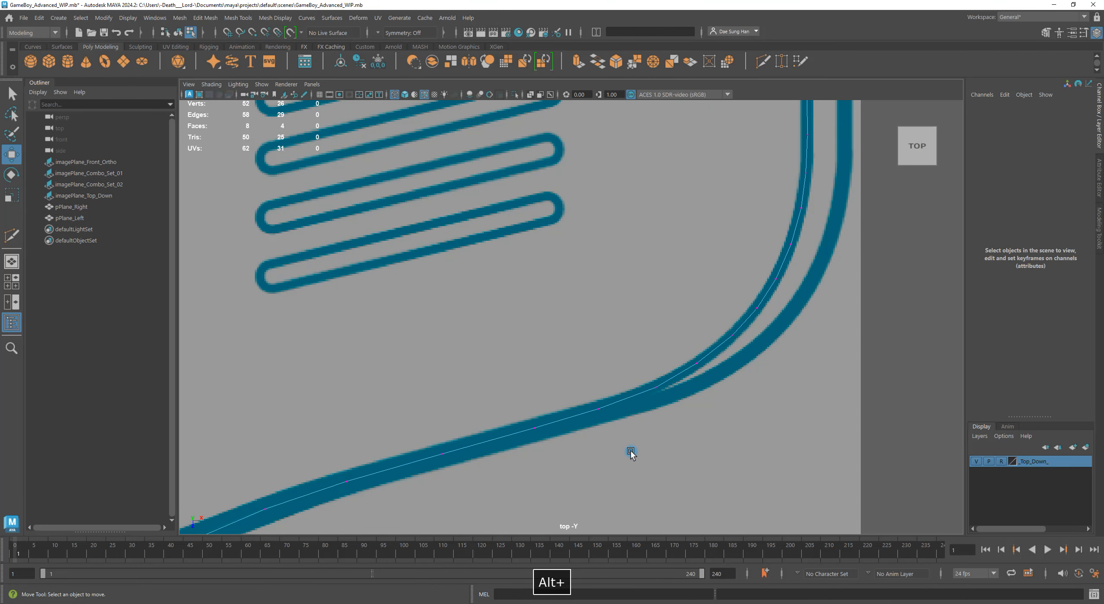
click(656, 391)
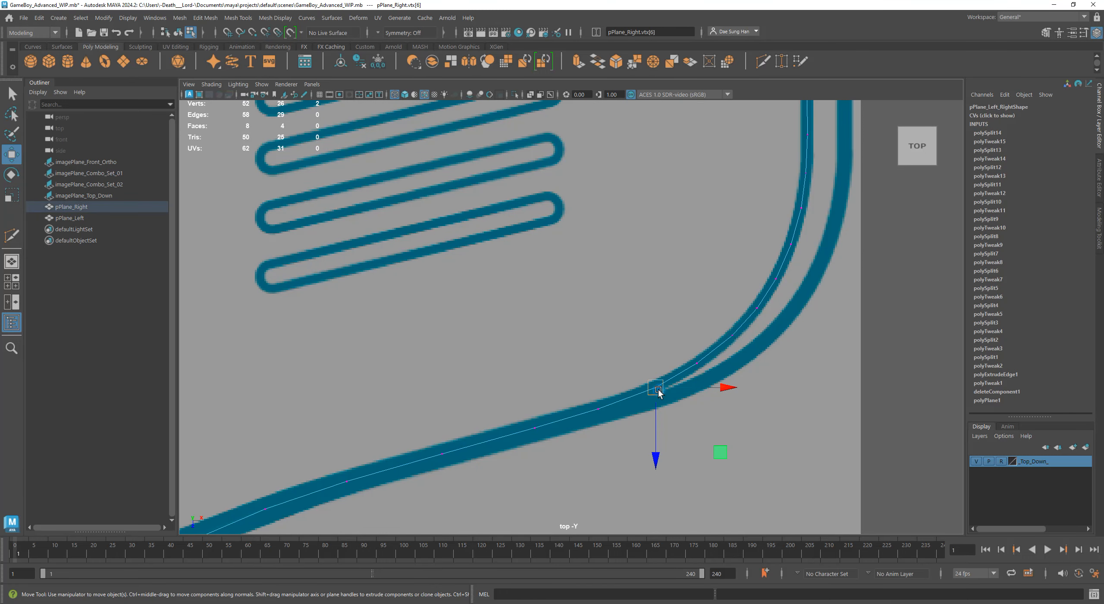
click(601, 410)
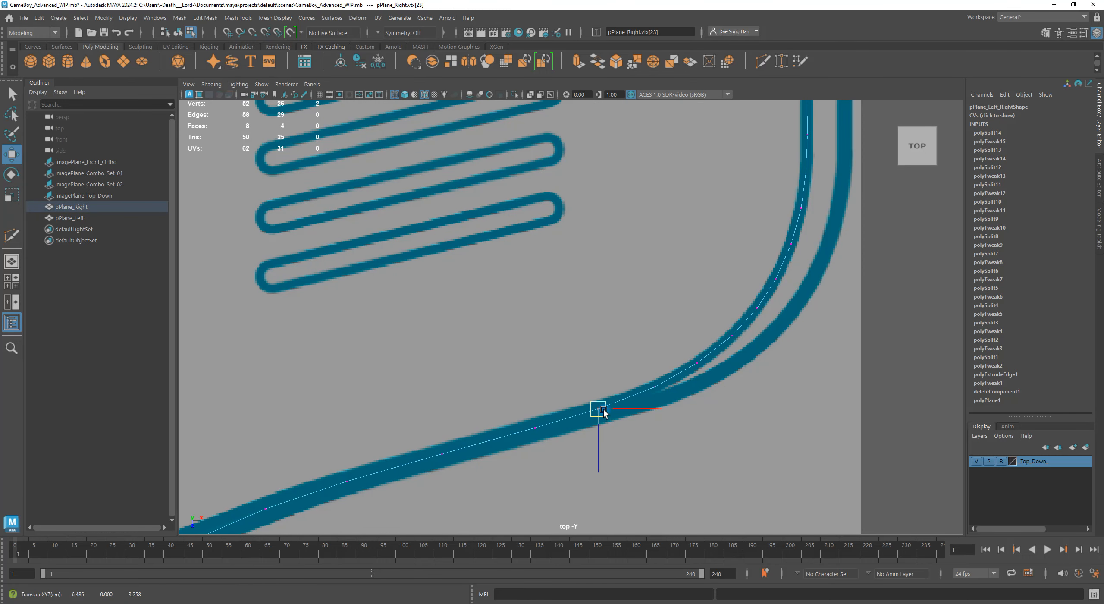
click(682, 448)
alt+middle_drag(670, 431, 836, 366)
click(761, 355)
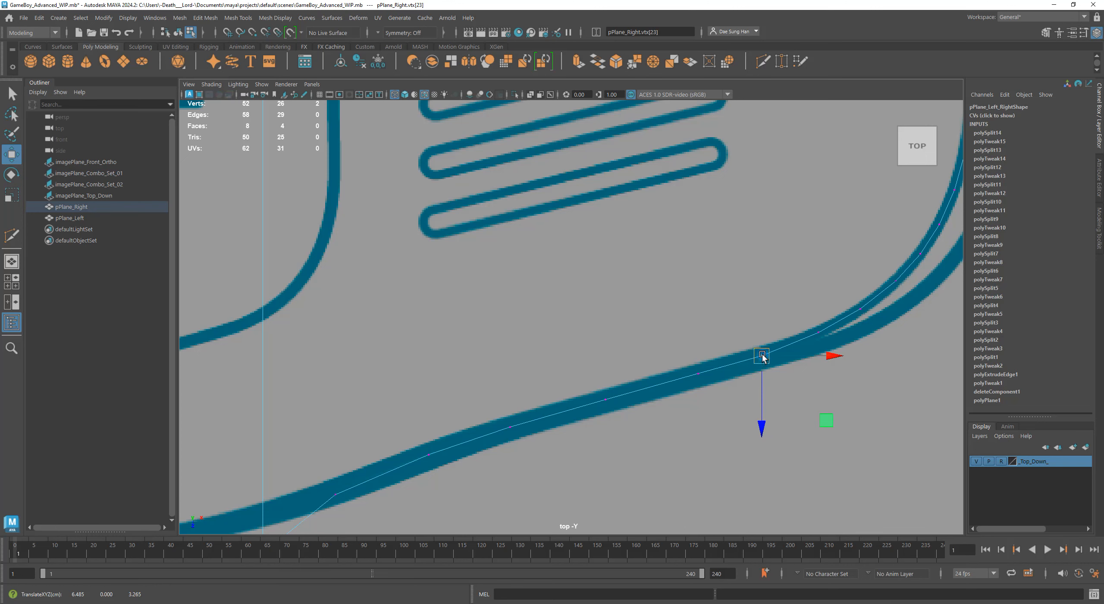
drag(761, 362, 762, 355)
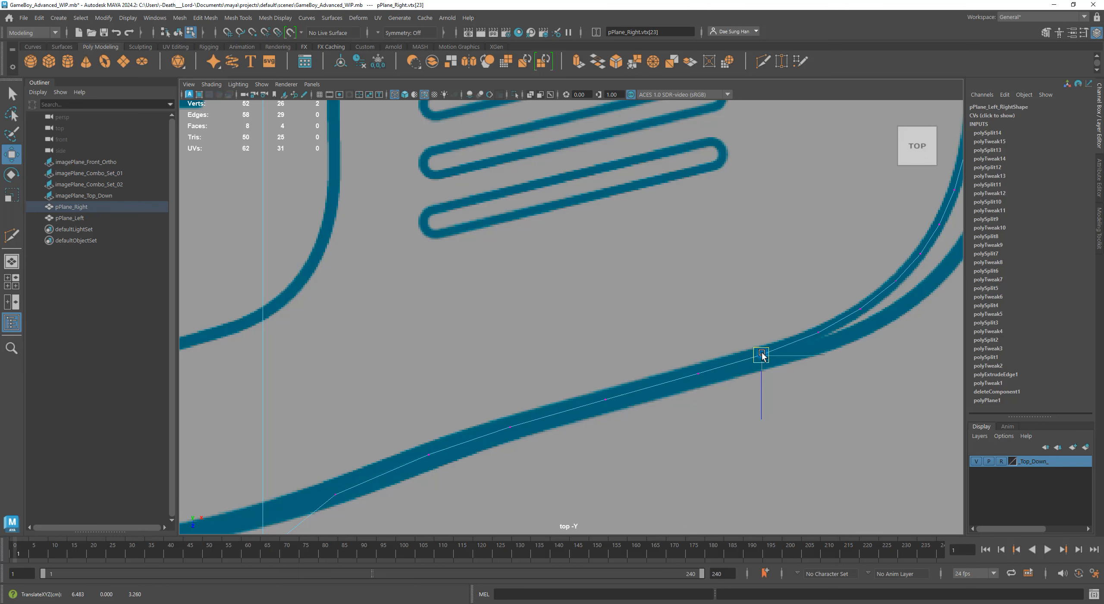
Step: Examine the vertices along the sloping lower edge and into the corner curve against the blueprint outline
click(684, 407)
click(698, 373)
click(625, 440)
alt+middle_drag(630, 405, 663, 371)
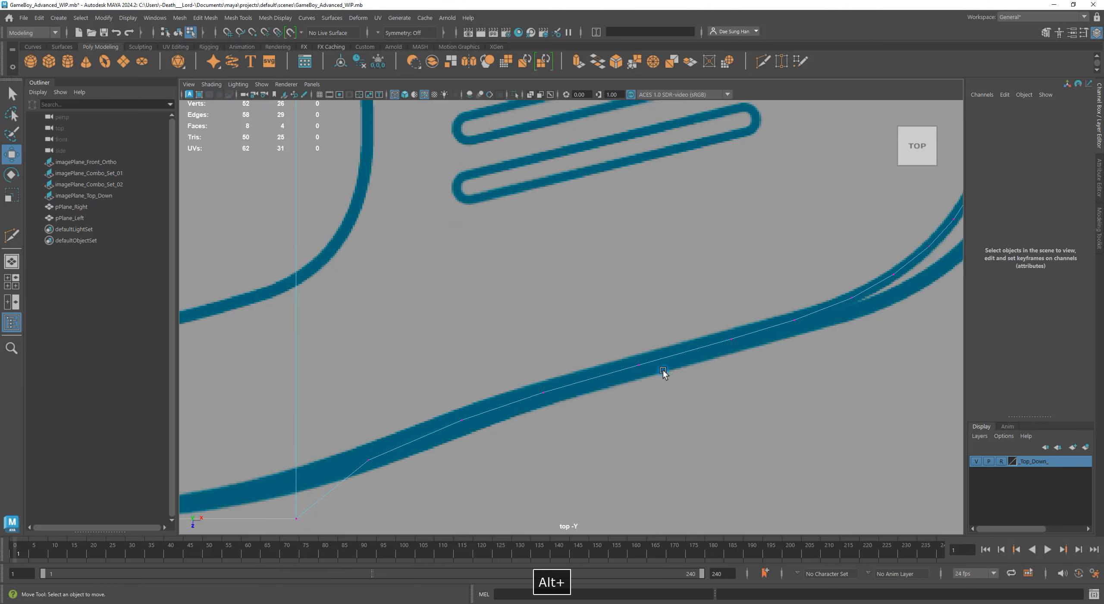
drag(628, 387, 642, 364)
click(704, 398)
drag(749, 357, 723, 324)
click(826, 358)
click(811, 378)
alt+right_drag(910, 375, 895, 448)
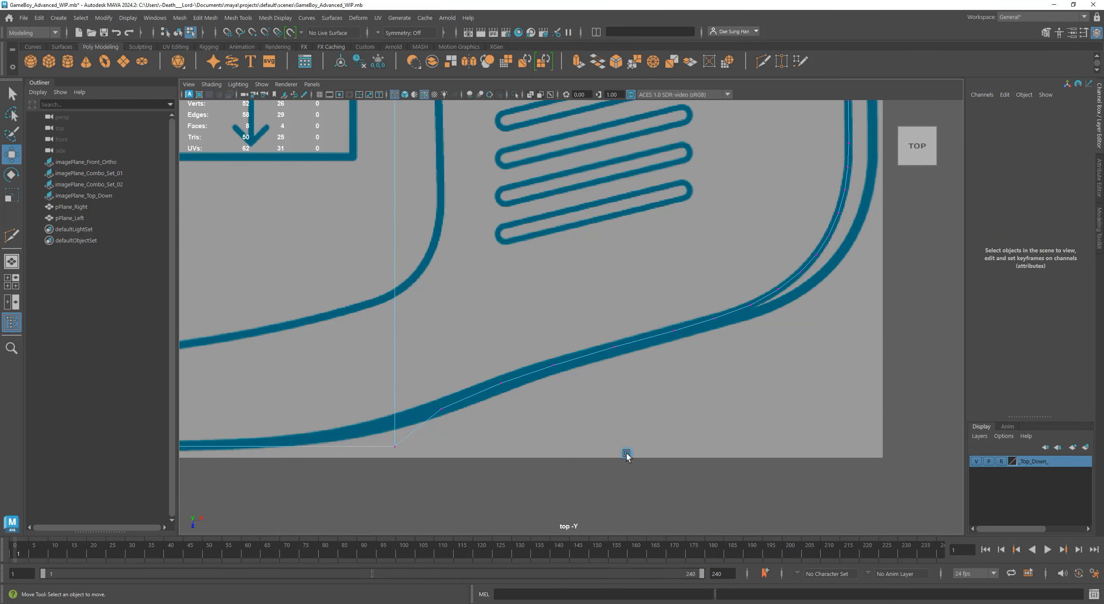
alt+middle_drag(647, 392, 699, 380)
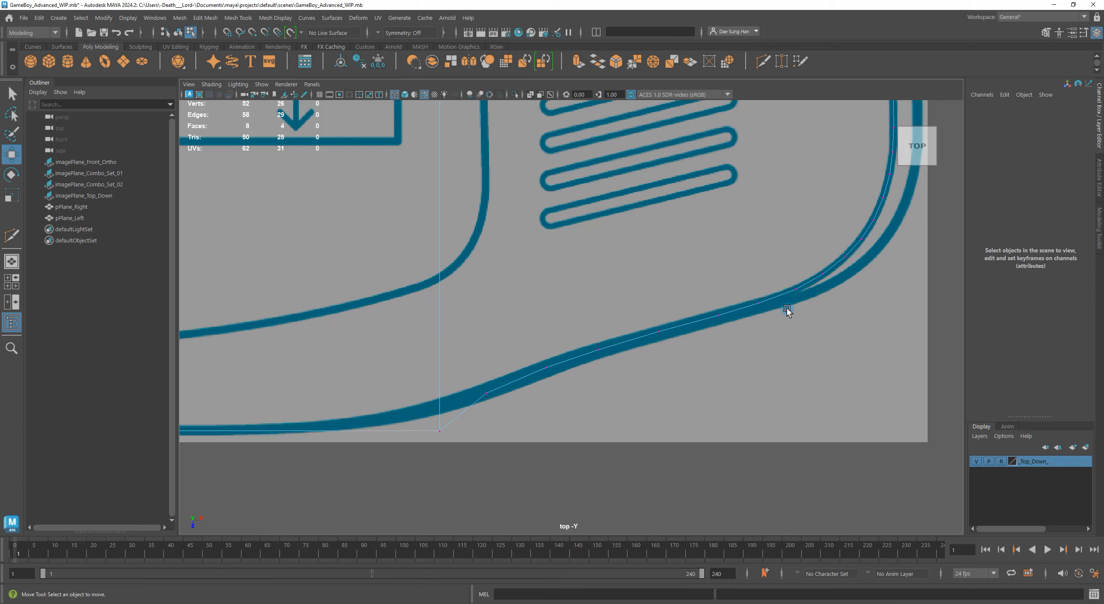
alt+right_drag(785, 310, 880, 307)
alt+middle_drag(810, 297, 653, 315)
alt+right_drag(654, 315, 733, 335)
alt+middle_drag(677, 361, 746, 321)
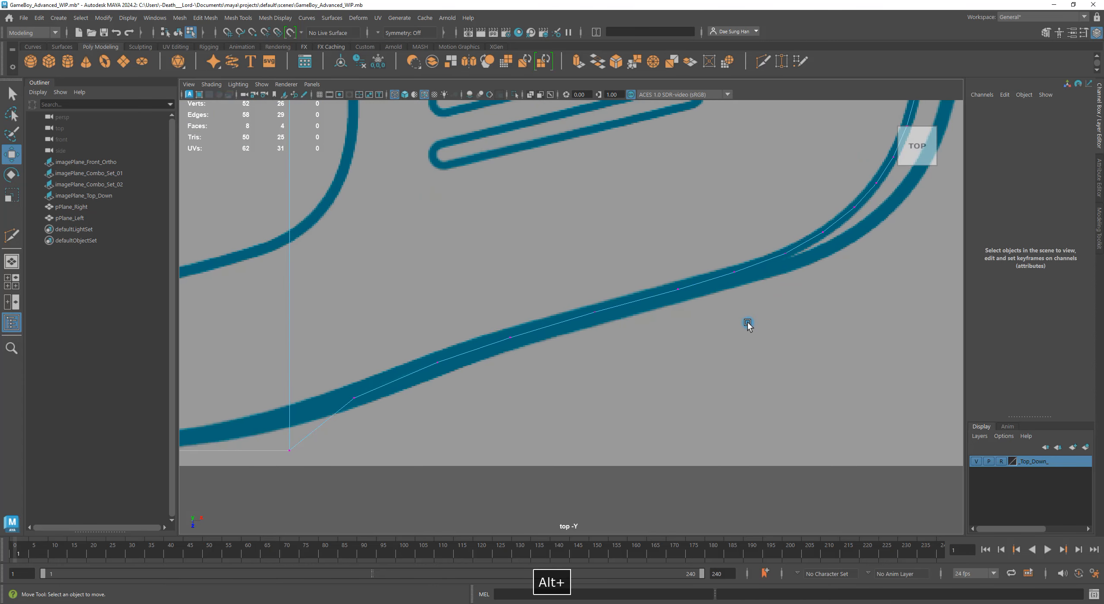
Step: Adjust the vertex midway along the outer part of the sloping lower edge to sit centred on the blueprint outline
drag(703, 306, 678, 289)
click(772, 310)
drag(762, 301, 743, 273)
click(685, 308)
drag(696, 308, 680, 288)
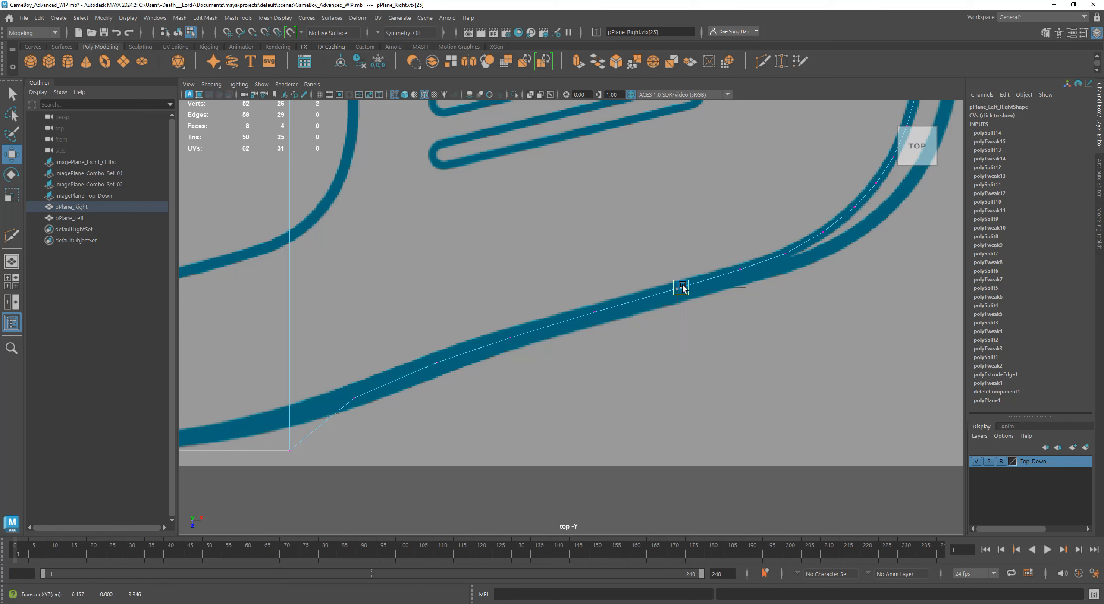
Step: Slide the next two vertices toward the device's centre outward along the outline to even out their spacing
click(595, 312)
drag(597, 313, 618, 305)
click(510, 337)
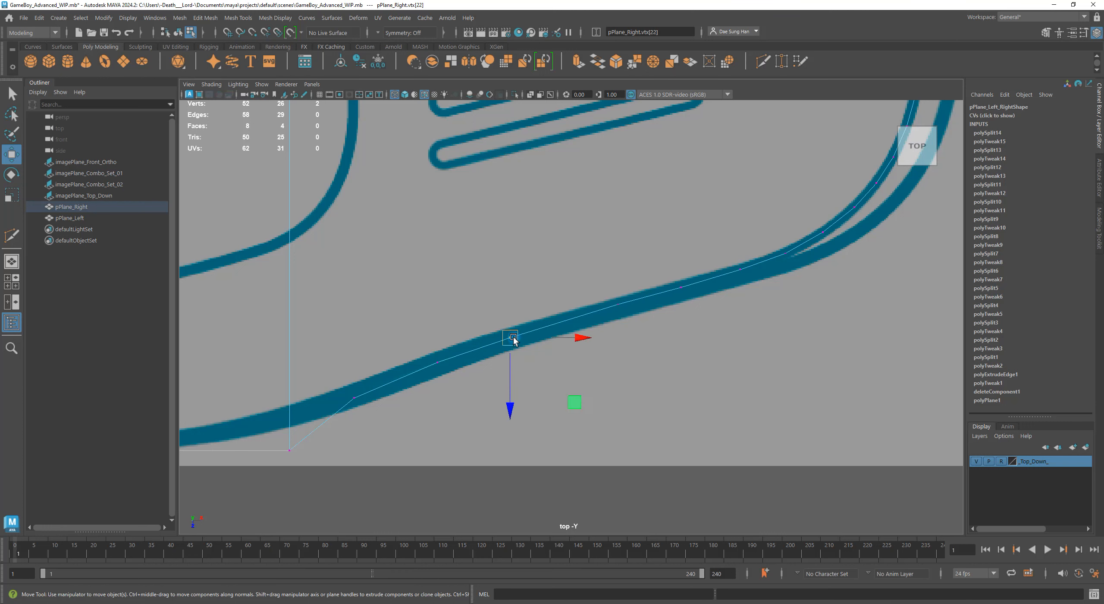
drag(511, 338, 559, 322)
click(507, 365)
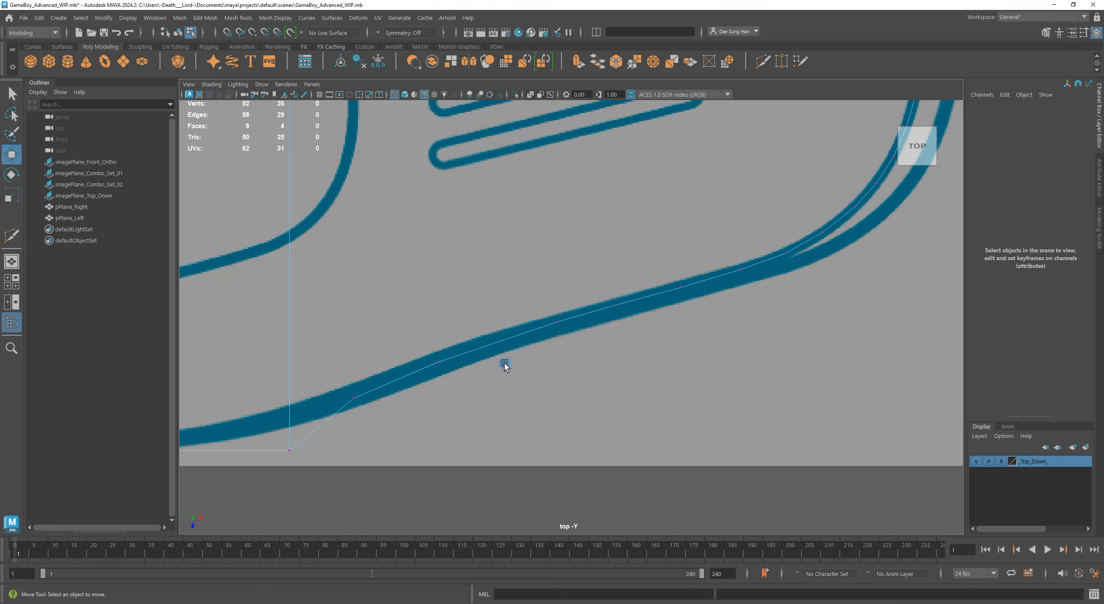
Step: Cut a vertex into the sloping edge segment where the outline starts to bend and shift it slightly inward
alt+middle_drag(506, 365, 651, 333)
shift+right_drag(641, 259, 556, 255)
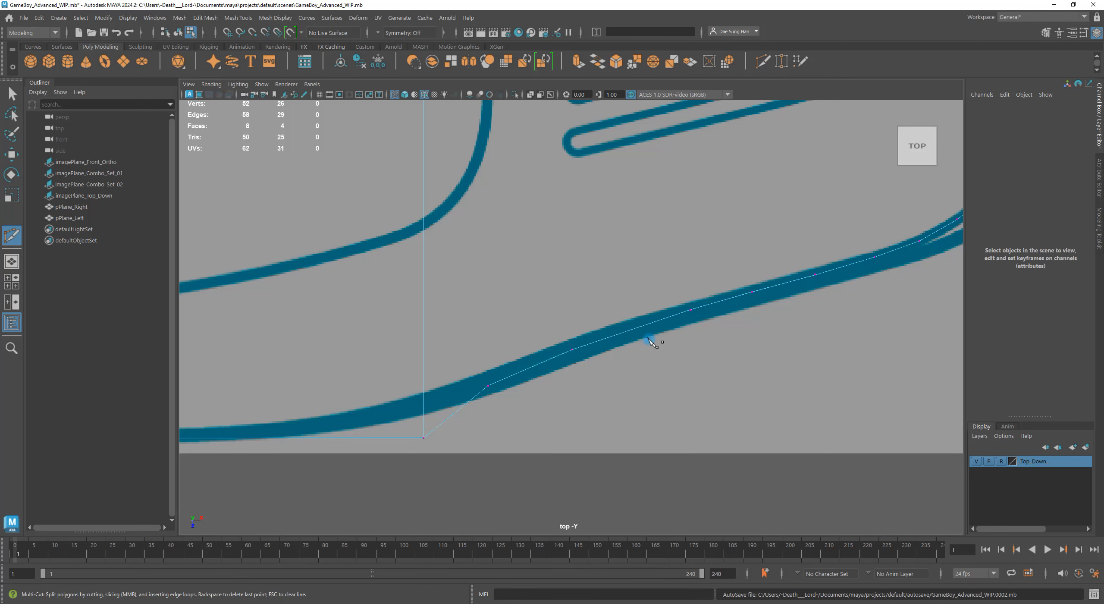
click(635, 329)
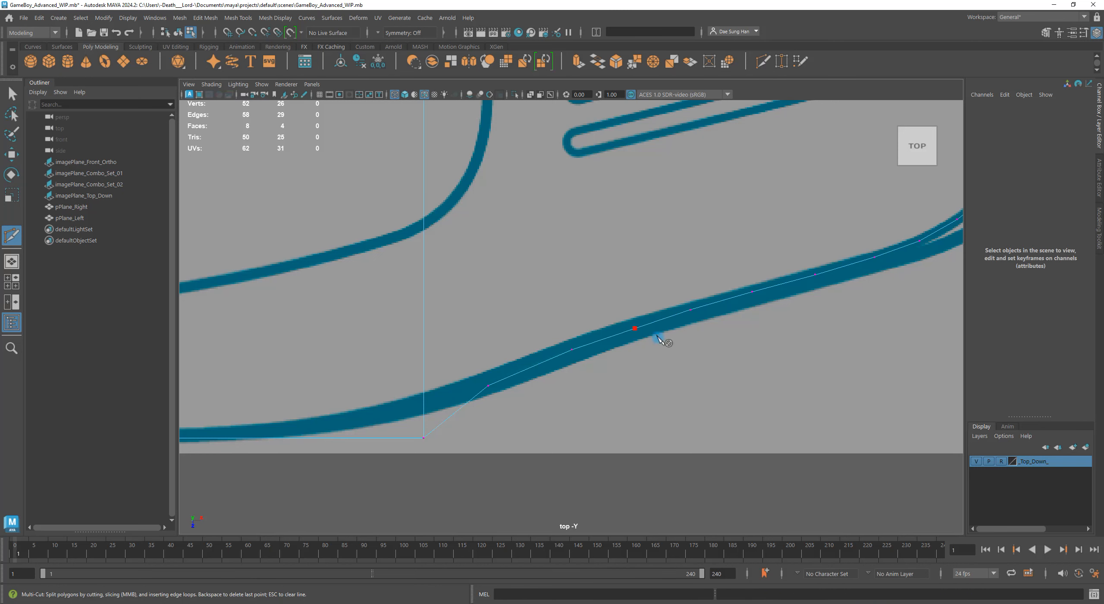
key(w)
alt+right_drag(579, 332, 654, 350)
click(651, 334)
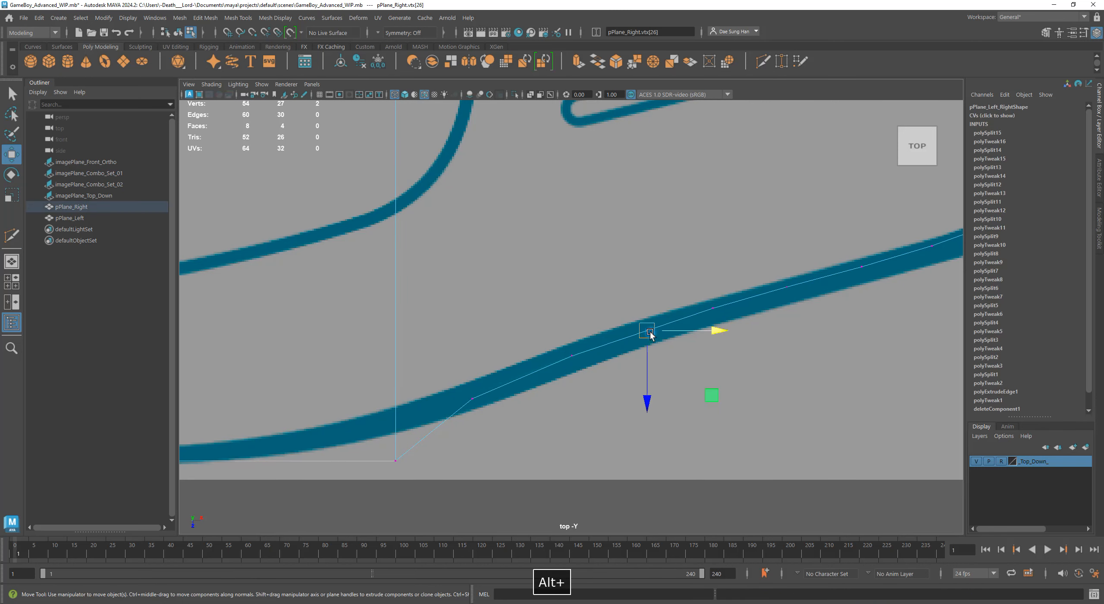
drag(650, 332, 643, 332)
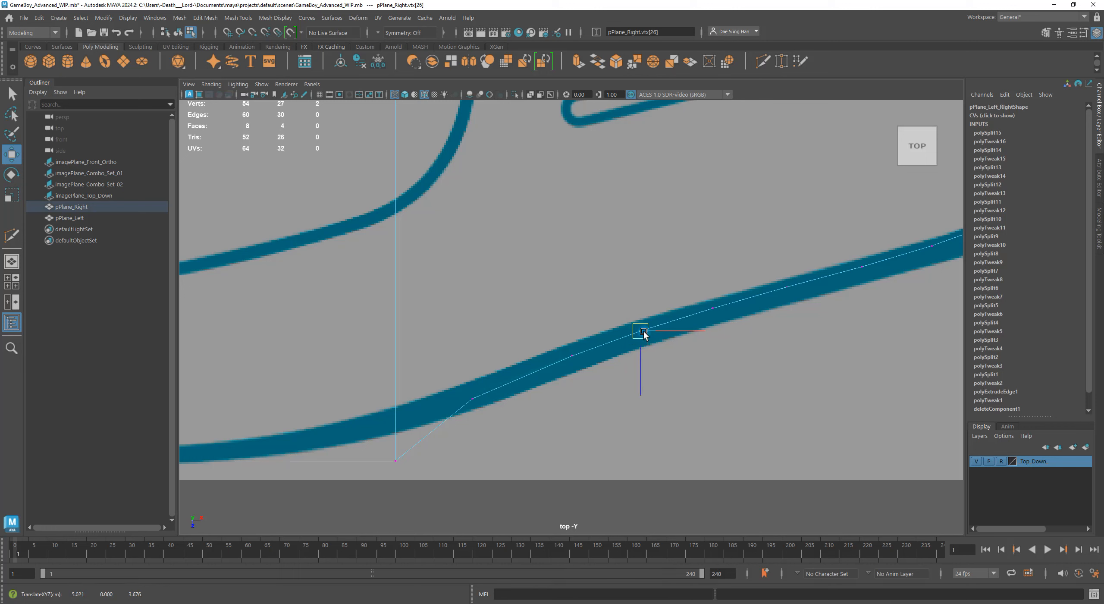
Step: Select all vertices from the sloping lower edge up around the corner to the side and check their spacing
click(572, 355)
alt+middle_drag(489, 391, 591, 348)
alt+middle_drag(658, 340, 348, 409)
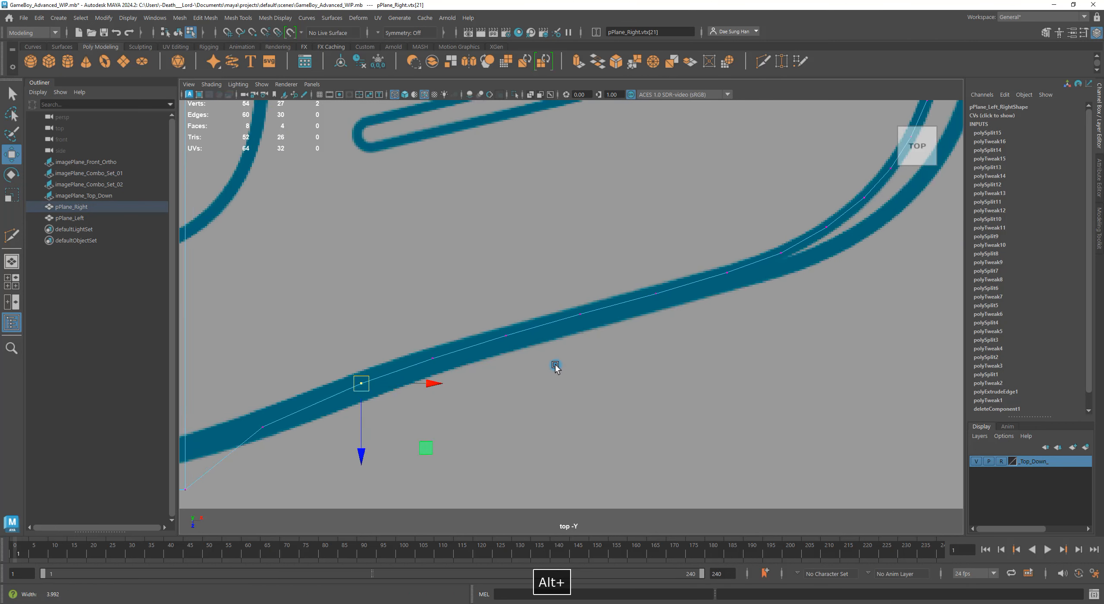
alt+right_drag(556, 365, 497, 370)
alt+middle_drag(618, 329, 657, 406)
alt+right_drag(656, 407, 661, 380)
click(539, 433)
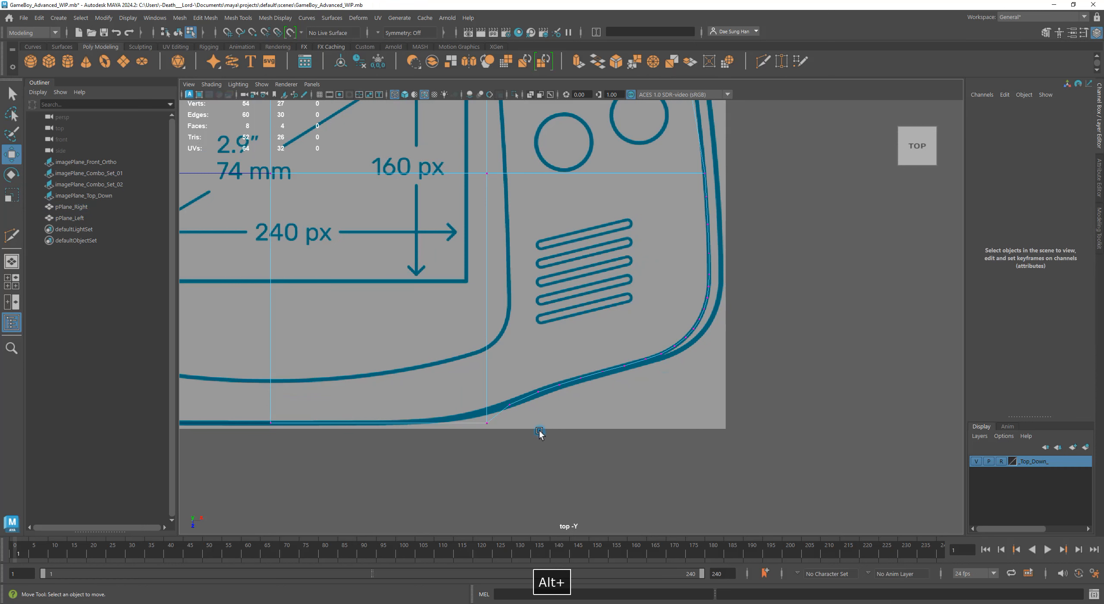
drag(505, 417, 784, 197)
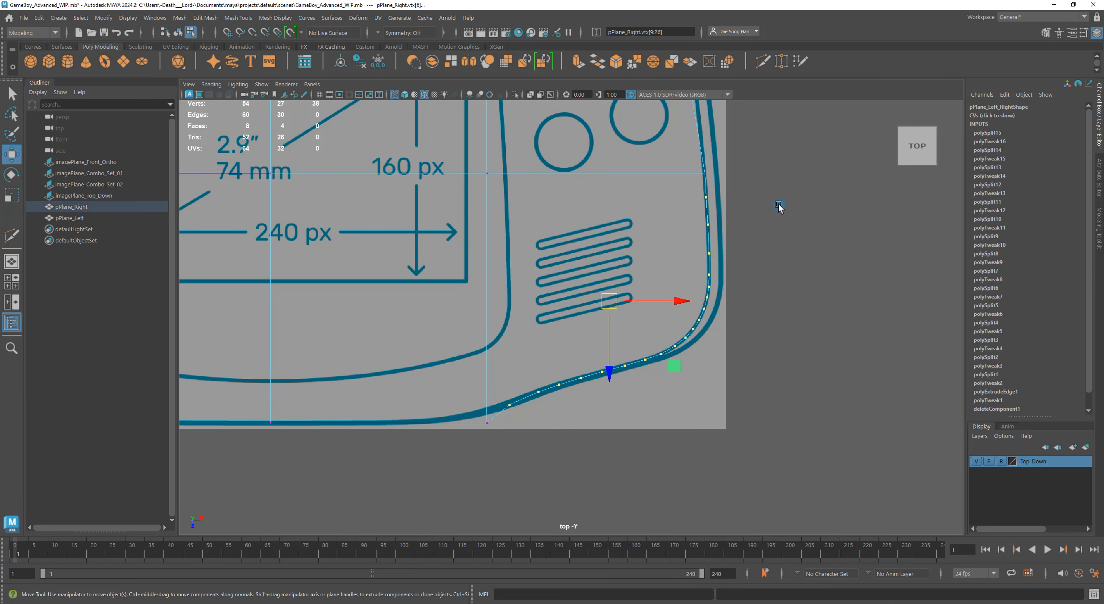
key(q)
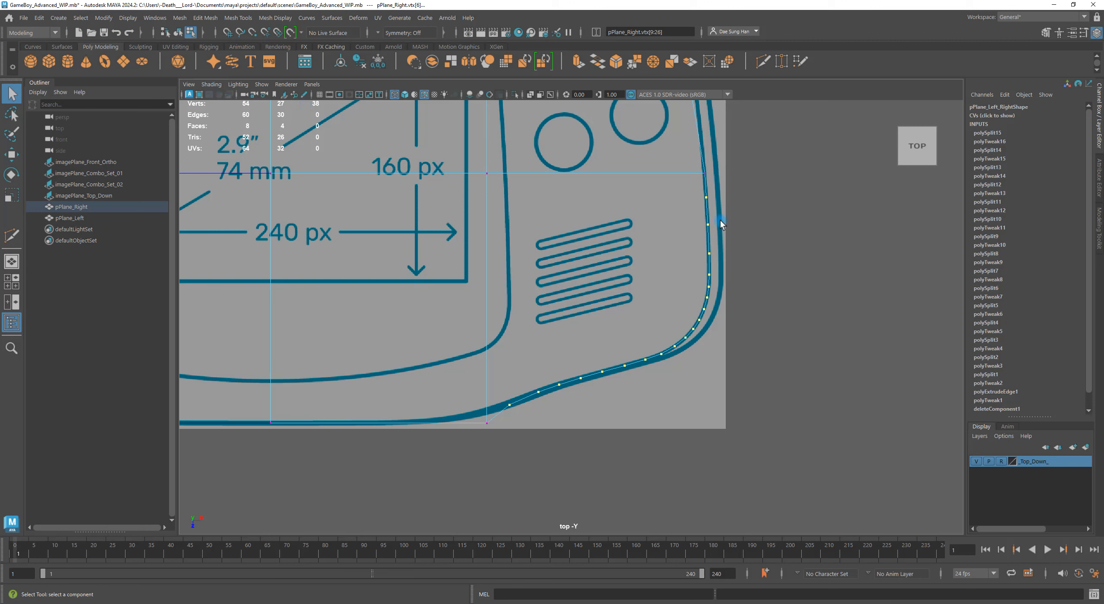
click(12, 235)
scroll(458, 418, up, 10)
click(612, 443)
key(Escape)
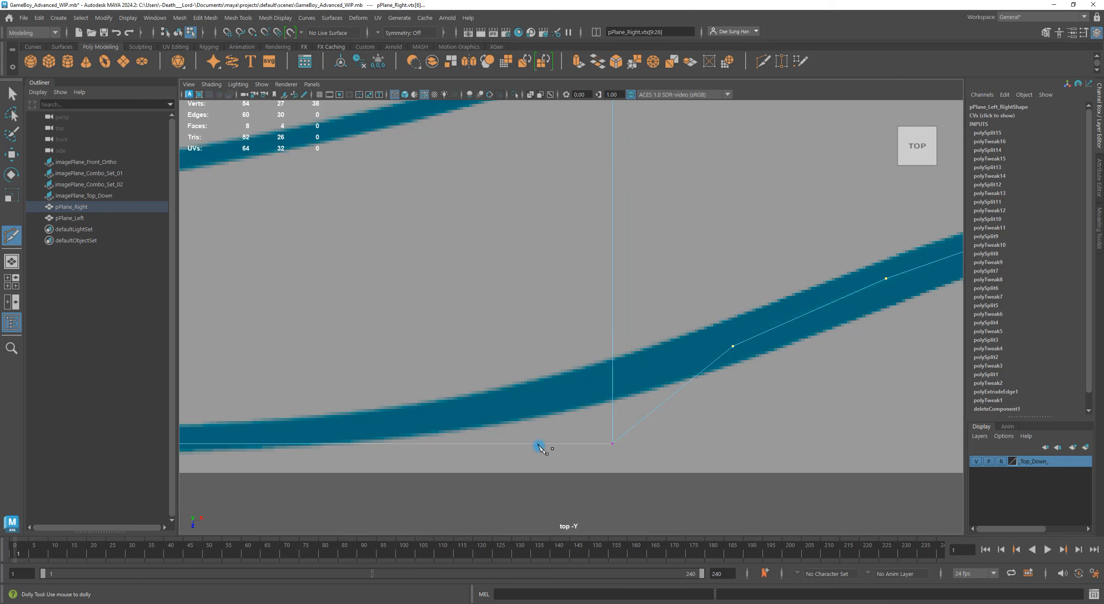
key(BackSpace)
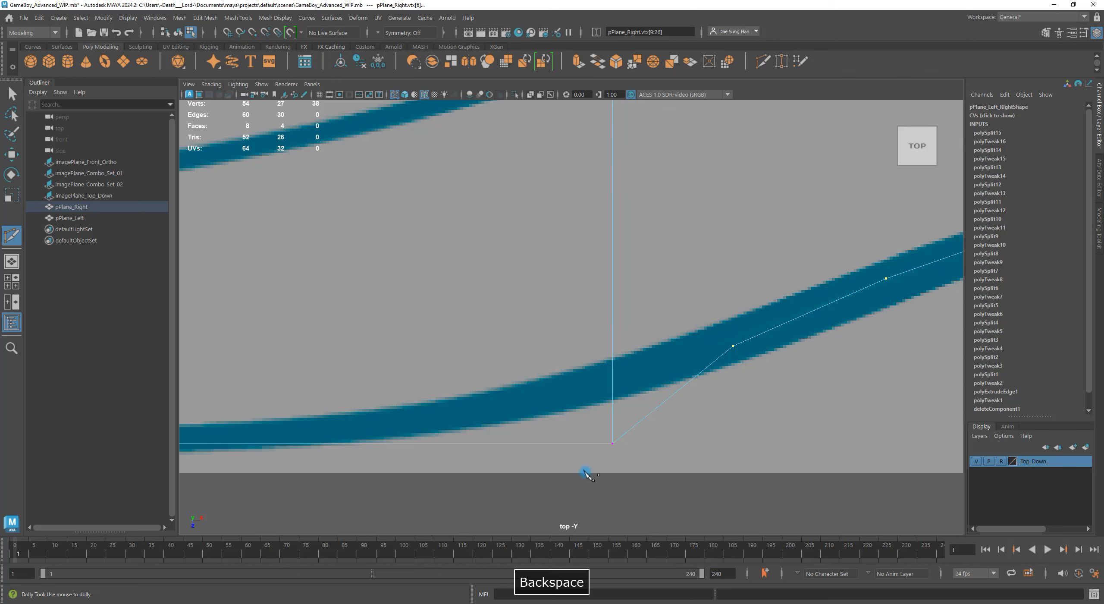
click(590, 445)
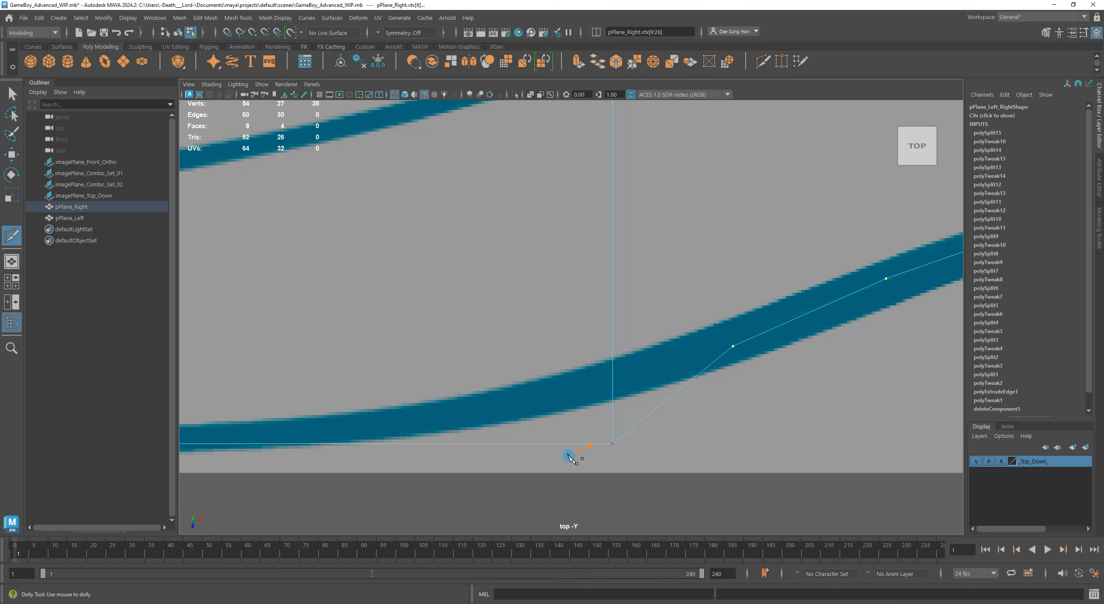
key(BackSpace)
key(ctrl+z)
key(w)
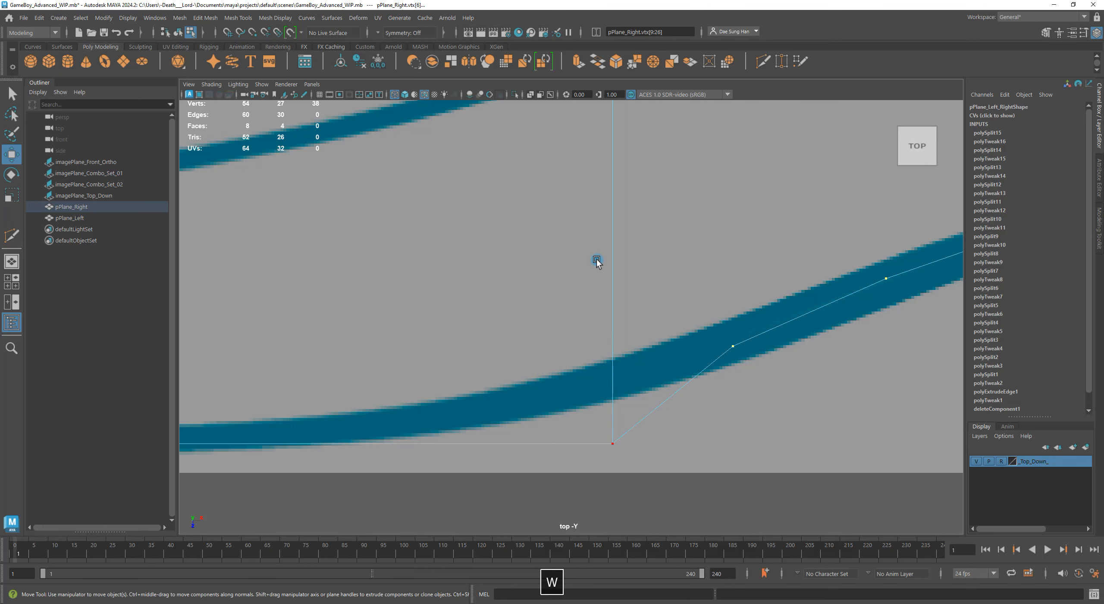
Step: In shaded display, cut a vertex into the straight bottom edge just inward of its corner vertex, and return to wireframe
key(5)
shift+right_drag(579, 233, 345, 246)
click(612, 443)
key(Escape)
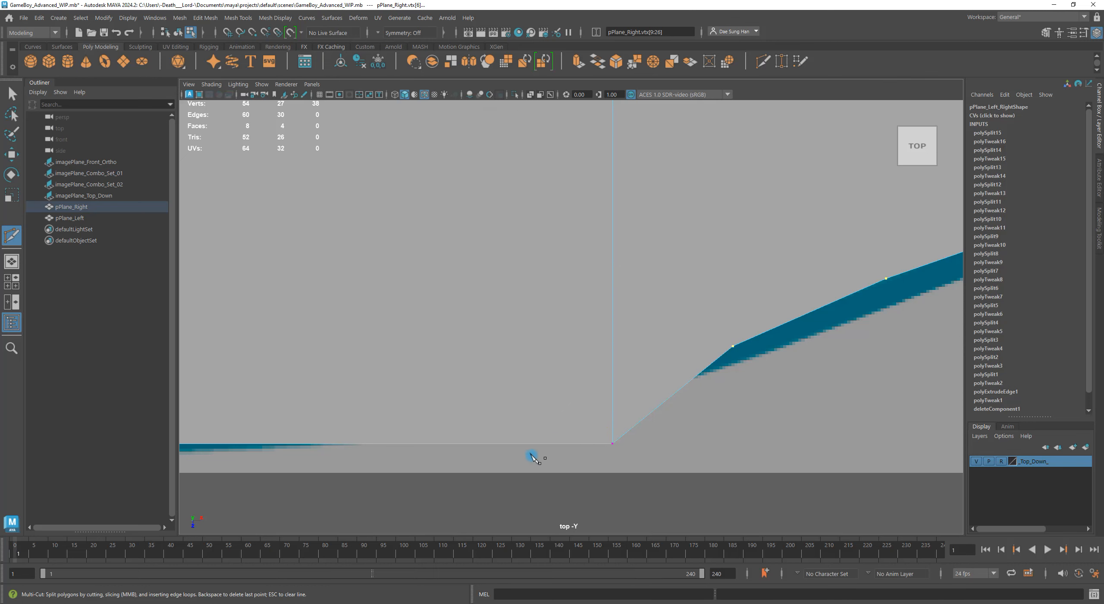
alt+middle_drag(534, 453, 617, 399)
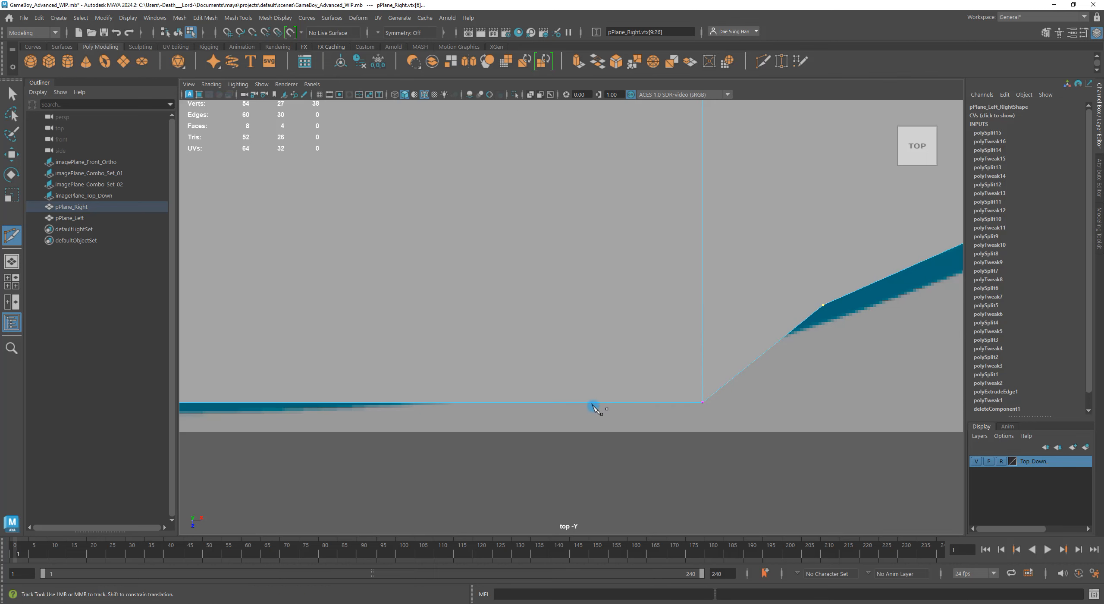
click(519, 402)
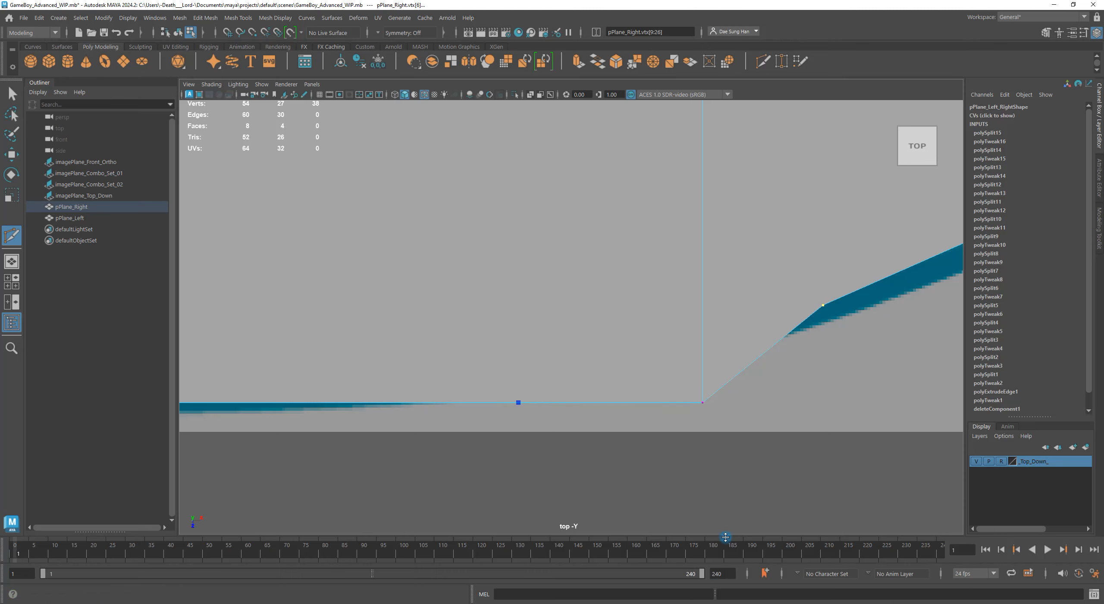
alt+right_drag(519, 402, 641, 488)
key(w)
alt+right_drag(448, 316, 643, 376)
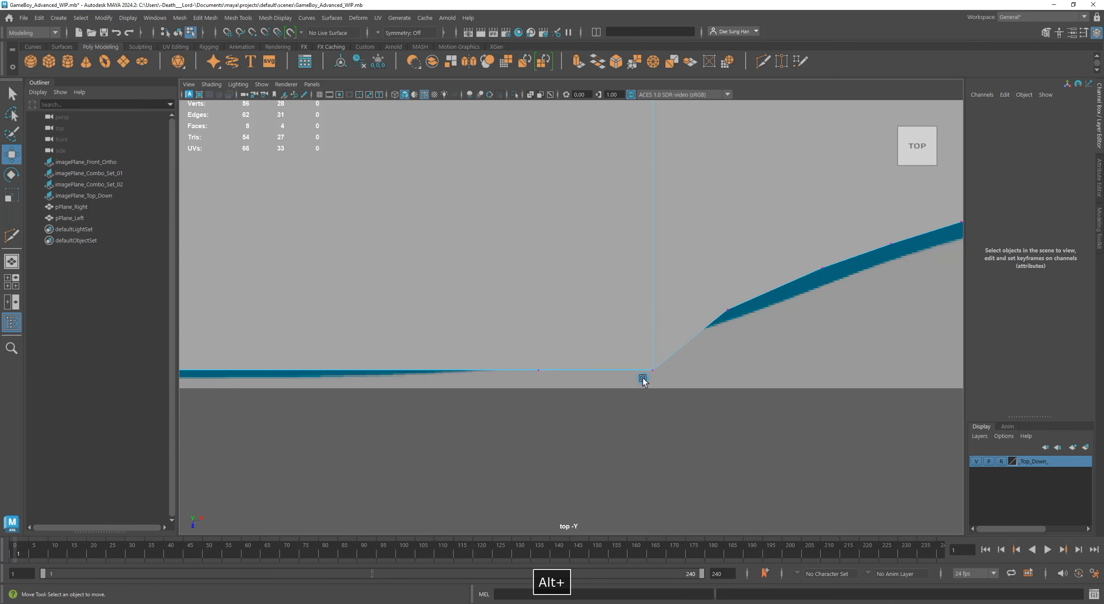
key(4)
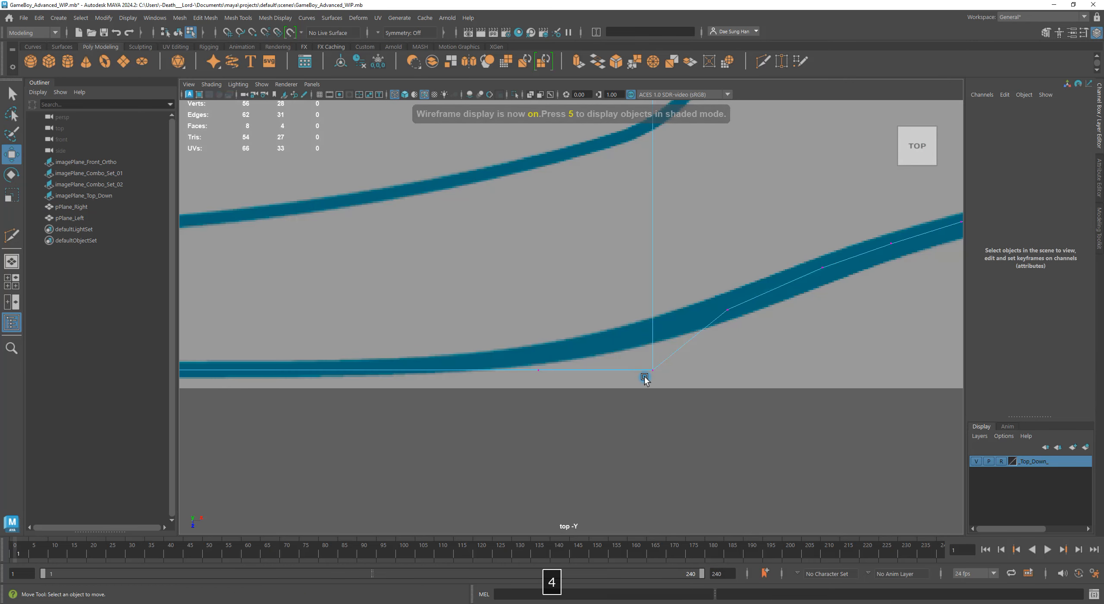
Step: Move the bottom corner vertex of the vertical dividing edge up onto the blueprint outline and slide it slightly inward
drag(677, 390, 634, 344)
alt+right_drag(635, 343, 638, 281)
alt+middle_drag(639, 281, 653, 376)
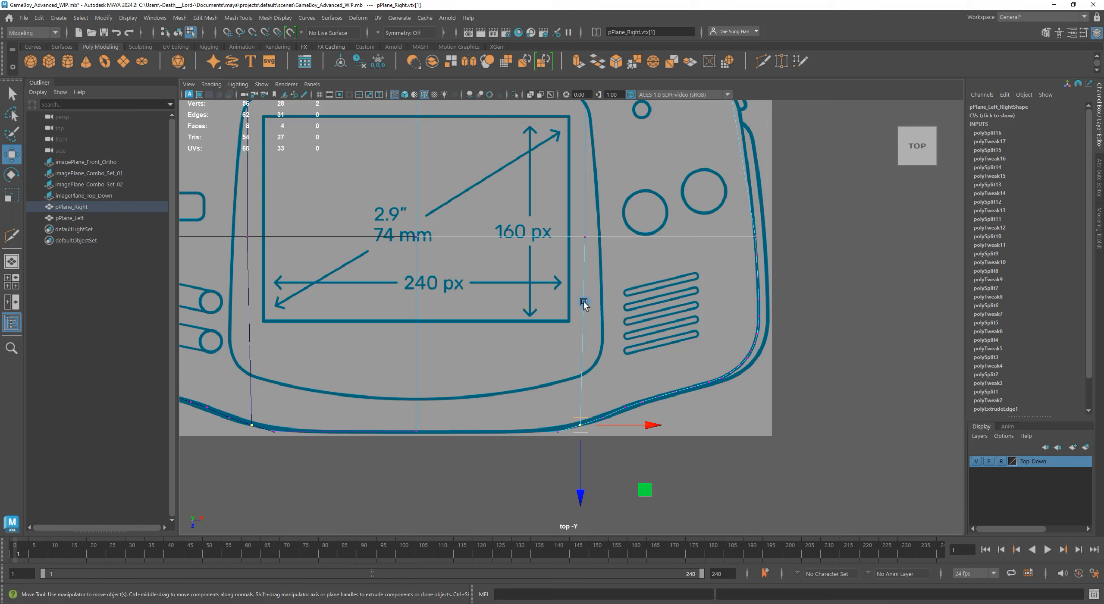
alt+middle_drag(597, 371, 624, 241)
alt+right_drag(623, 240, 729, 330)
alt+middle_drag(737, 250, 586, 367)
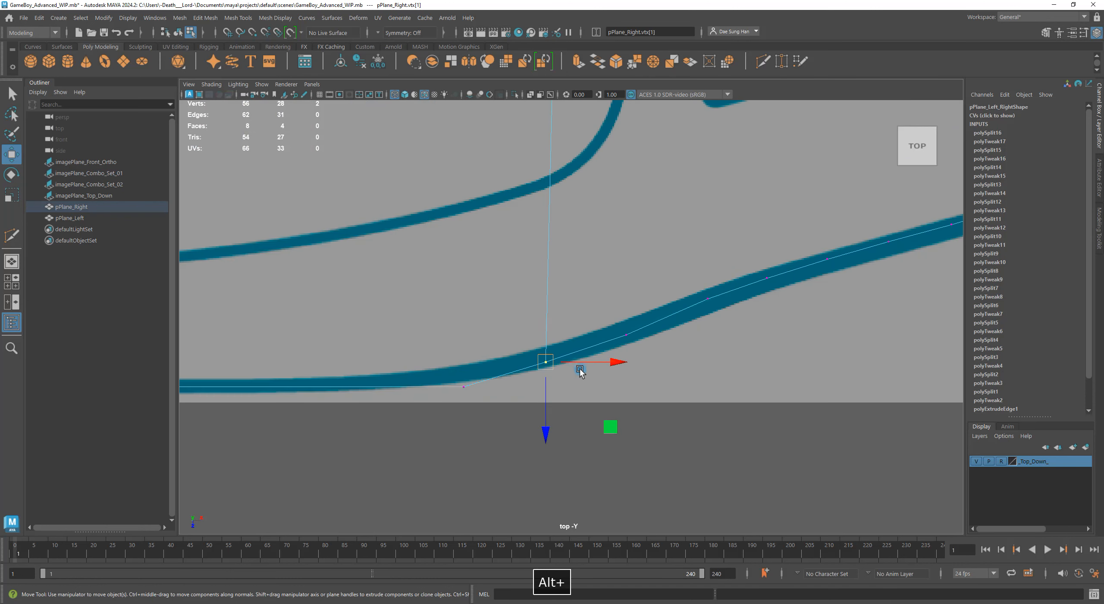
drag(540, 363, 519, 365)
Step: Nudge the first sloping-edge vertex outward of the dividing edge slightly up toward the middle of the outline
click(628, 335)
drag(629, 335, 626, 331)
key(z)
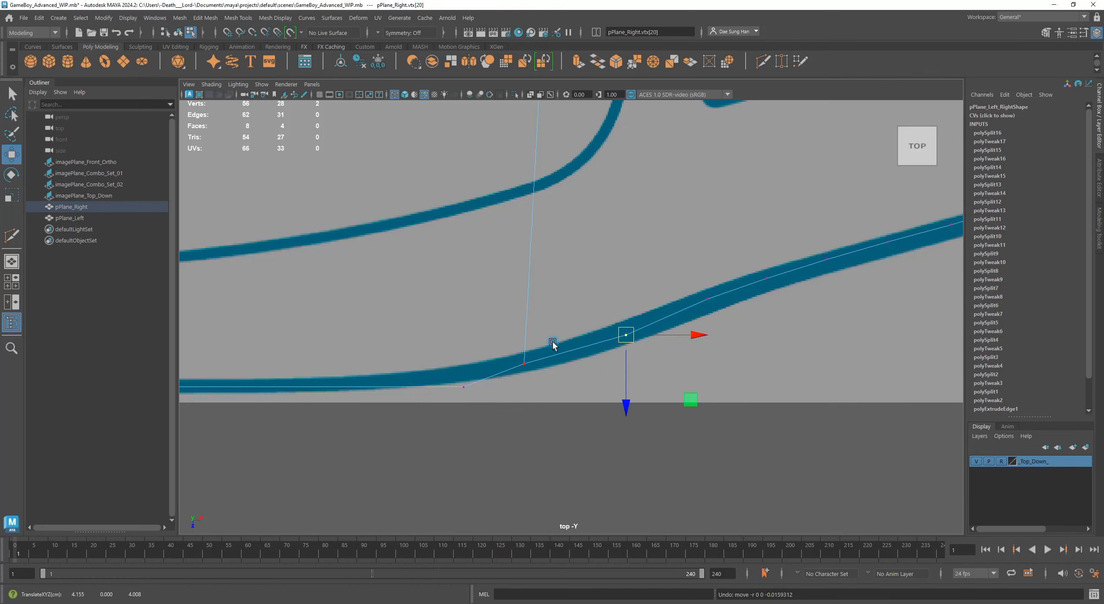
alt+right_drag(503, 341, 727, 370)
drag(665, 345, 667, 336)
click(775, 412)
alt+right_drag(776, 413, 785, 344)
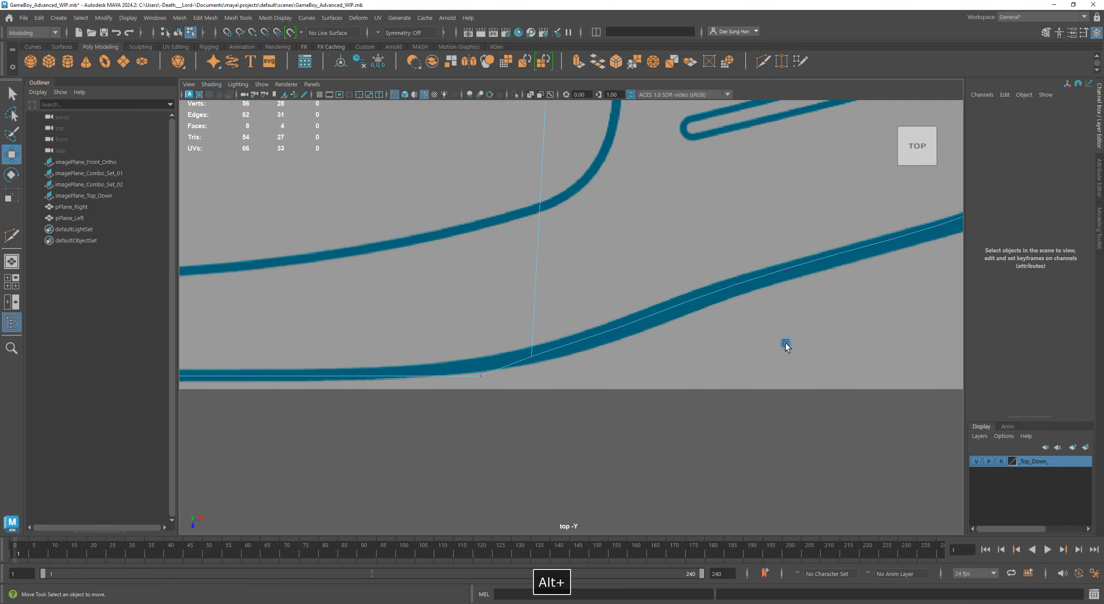
Step: Slide the first vertex outward of the dividing edge inward and down along the blueprint outline
alt+middle_drag(786, 344, 633, 390)
drag(485, 393, 463, 364)
drag(465, 372, 456, 375)
click(547, 395)
alt+right_drag(491, 377, 542, 351)
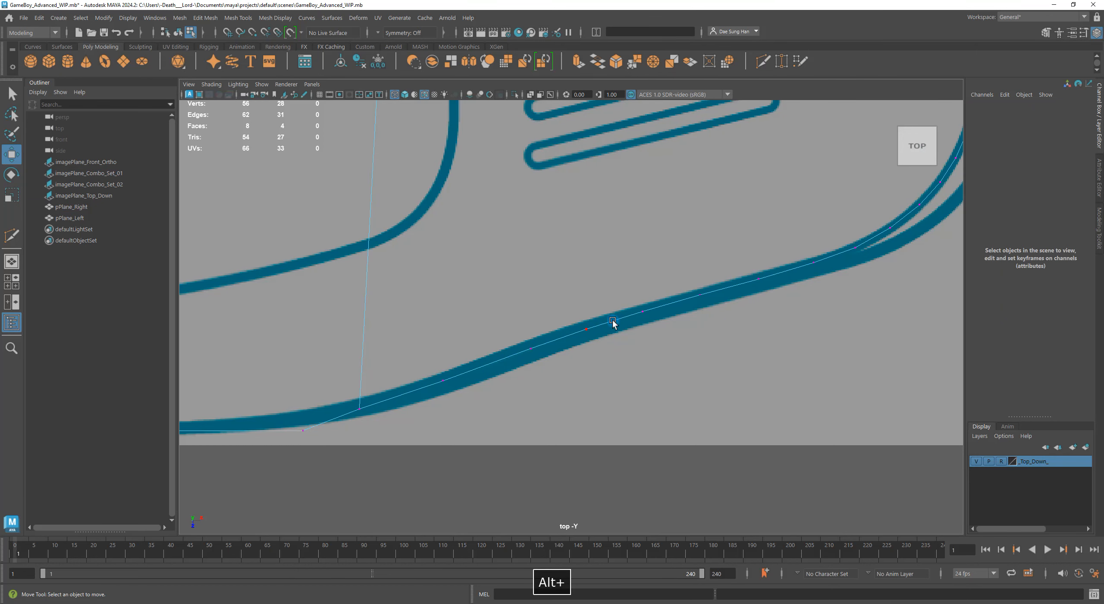
click(519, 341)
click(532, 348)
drag(532, 348, 423, 387)
click(473, 377)
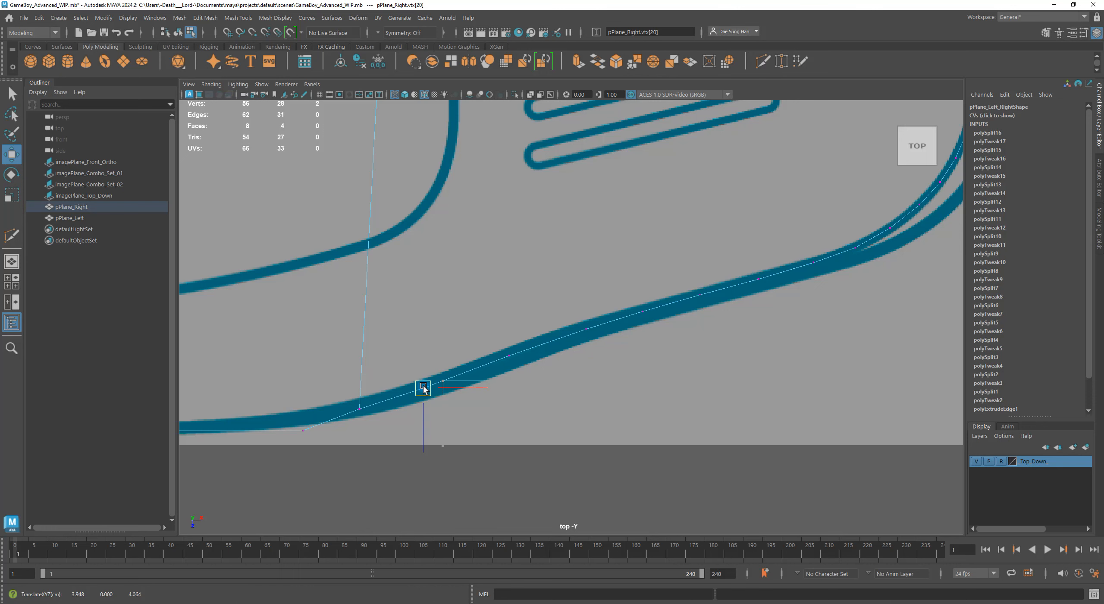
click(435, 390)
Step: Shift the second vertex outward of the dividing edge slightly outward, keeping it centred on the outline
drag(493, 346, 528, 375)
drag(506, 358, 512, 359)
click(577, 420)
alt+middle_drag(614, 360, 512, 401)
drag(512, 402, 464, 348)
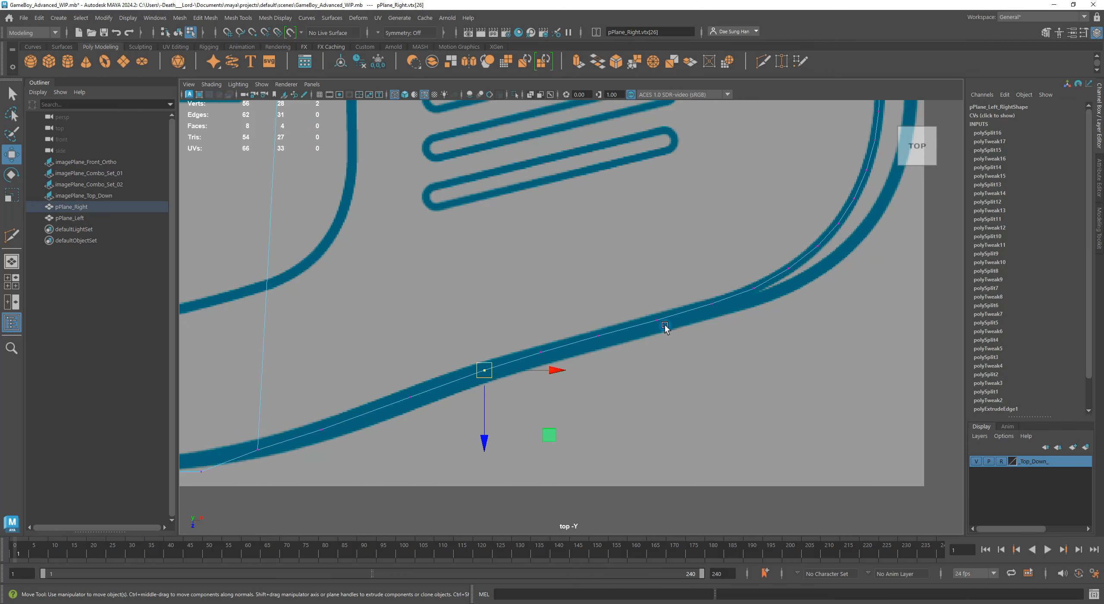
click(409, 396)
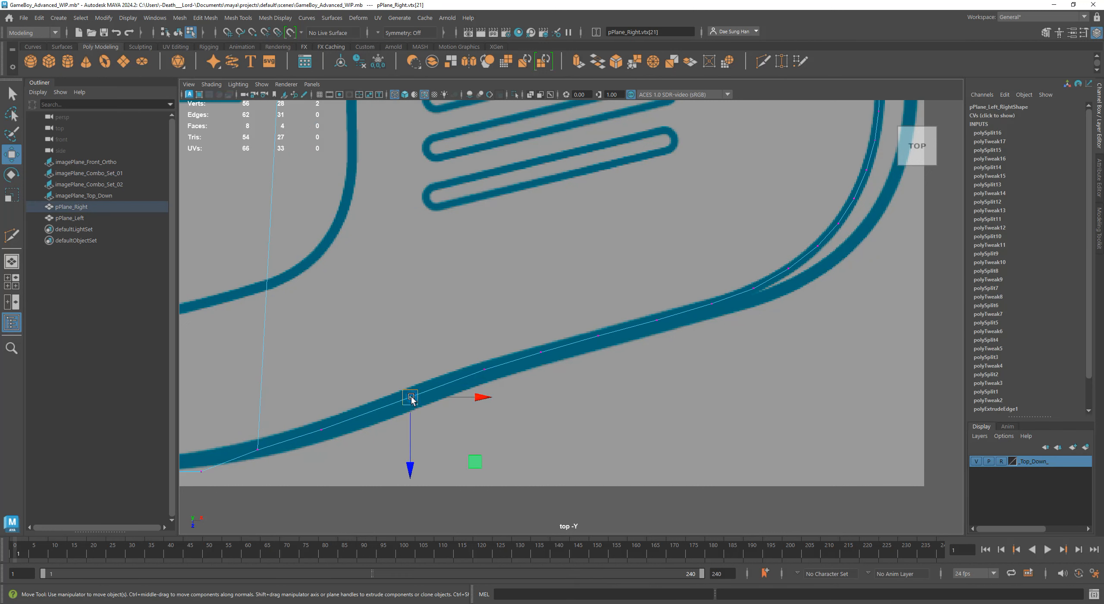
drag(410, 396, 416, 394)
click(508, 411)
Step: Slide the first vertex outward of the dividing edge back out along the outline to even the spacing
alt+middle_drag(399, 407, 564, 350)
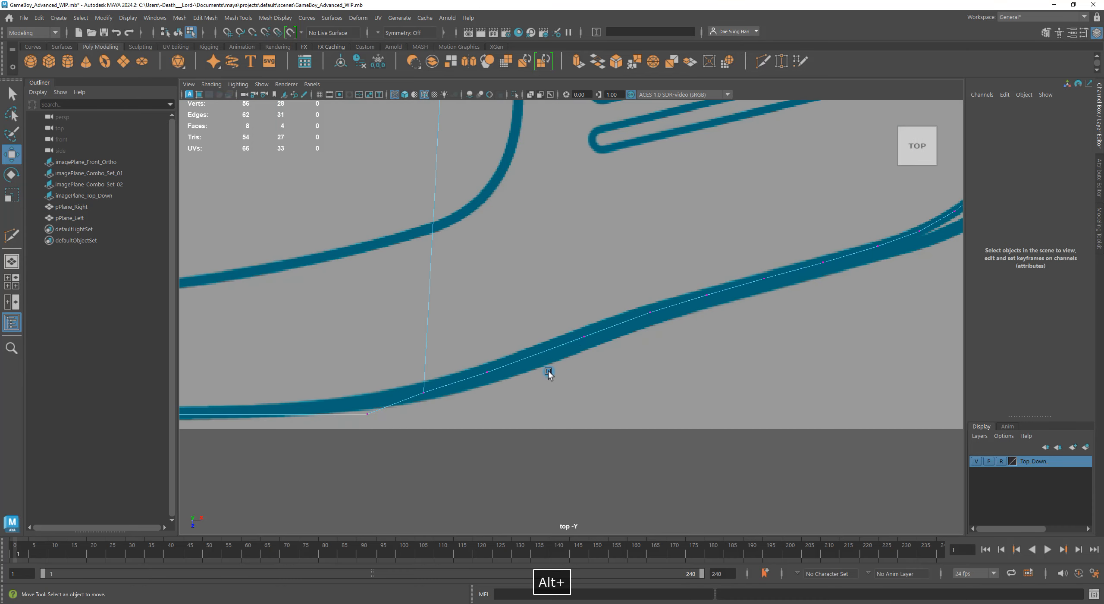
click(484, 374)
drag(484, 374, 508, 366)
click(665, 403)
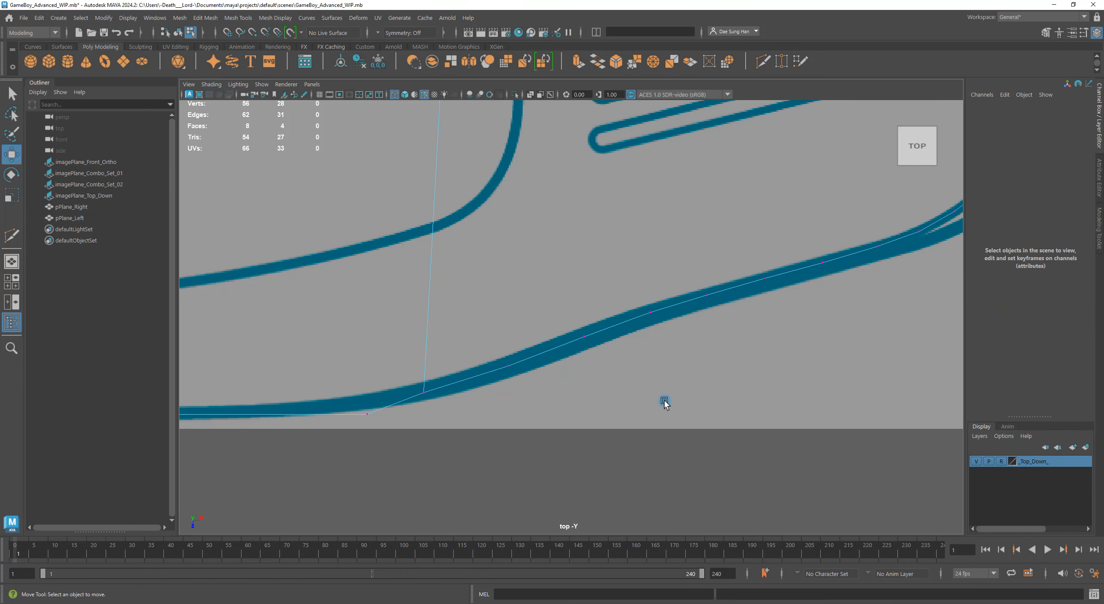
Step: Move the newly cut bottom-edge vertex outward and slightly up, closer to the dividing edge and onto the outline
alt+right_drag(477, 415, 241, 349)
alt+right_drag(554, 379, 884, 481)
click(375, 416)
drag(375, 416, 401, 411)
click(625, 422)
alt+right_drag(631, 420, 597, 407)
alt+middle_drag(632, 373, 616, 469)
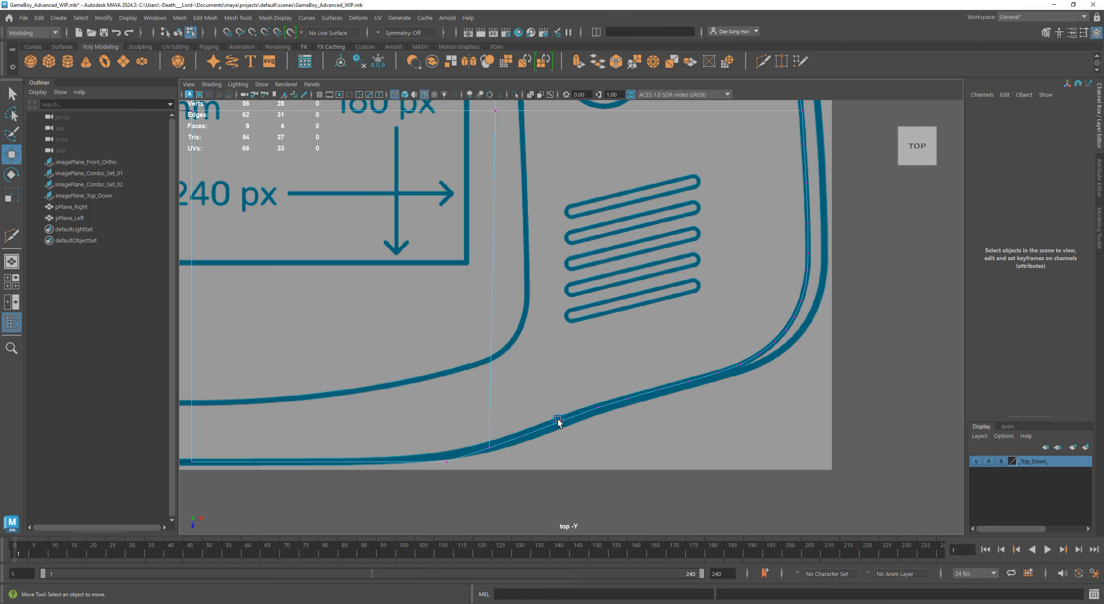
Step: Hide the top-down blueprint layer, check the vertex spacing along the right half's lower outer curve, and show the layer again
click(975, 461)
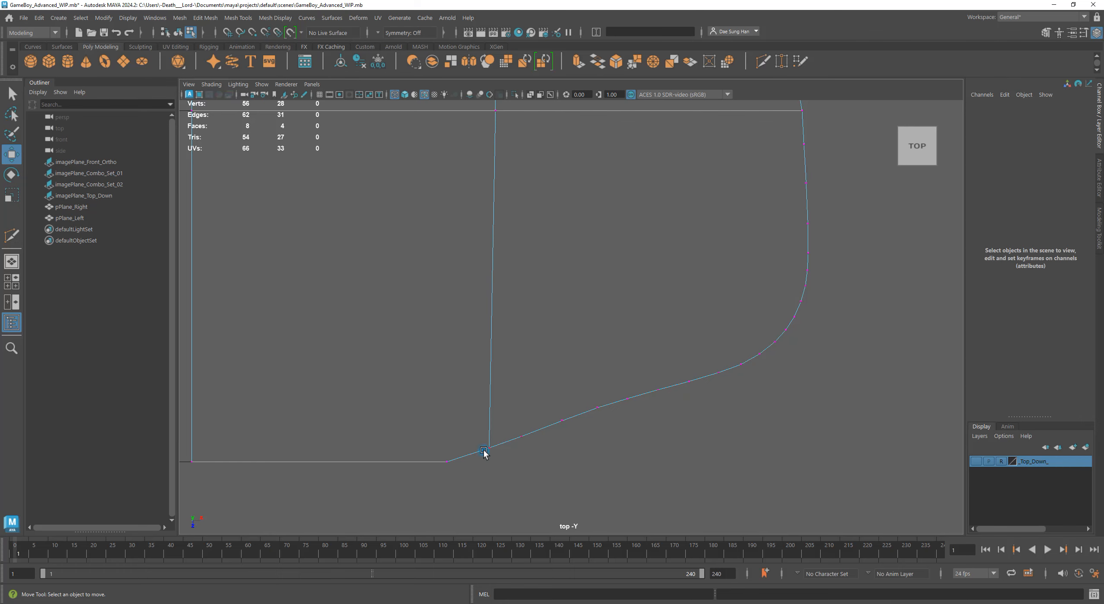
alt+right_drag(799, 273, 658, 360)
drag(485, 475, 779, 255)
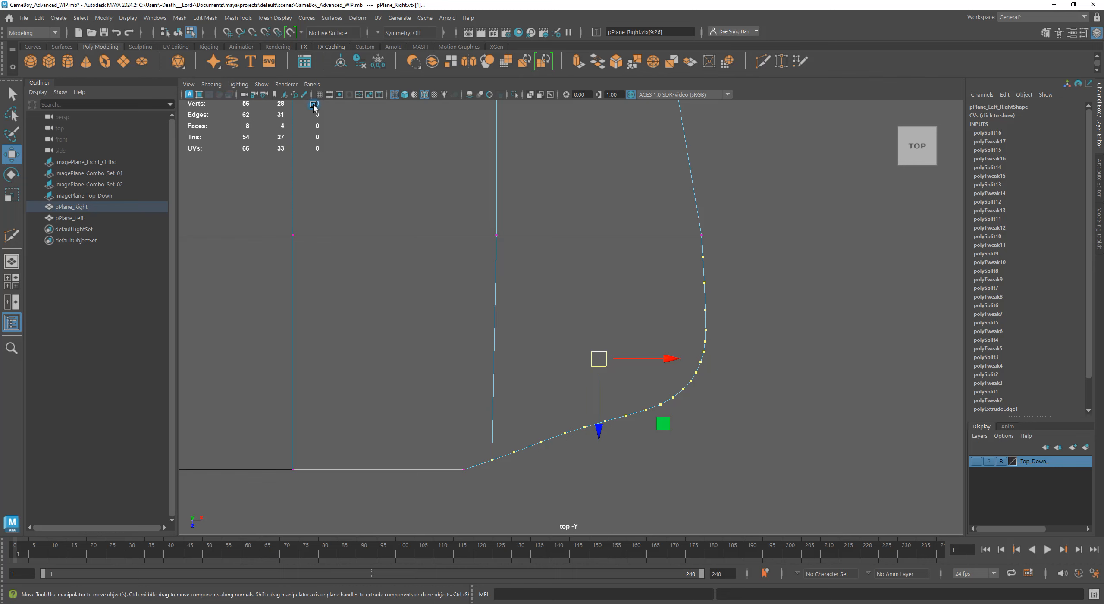
click(821, 445)
alt+middle_drag(753, 358, 880, 360)
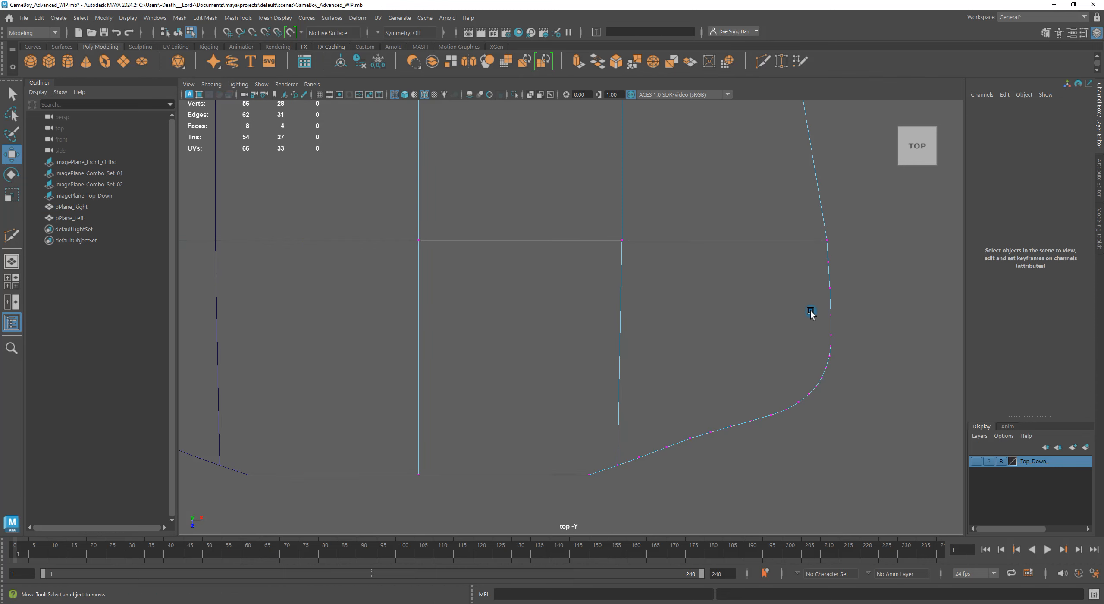
click(976, 461)
Step: Cut two new vertices with Multi-Cut into the right half's straight bottom edge, just inward of its last vertex before the dividing edge
alt+middle_drag(603, 451, 651, 328)
alt+right_drag(651, 329, 975, 500)
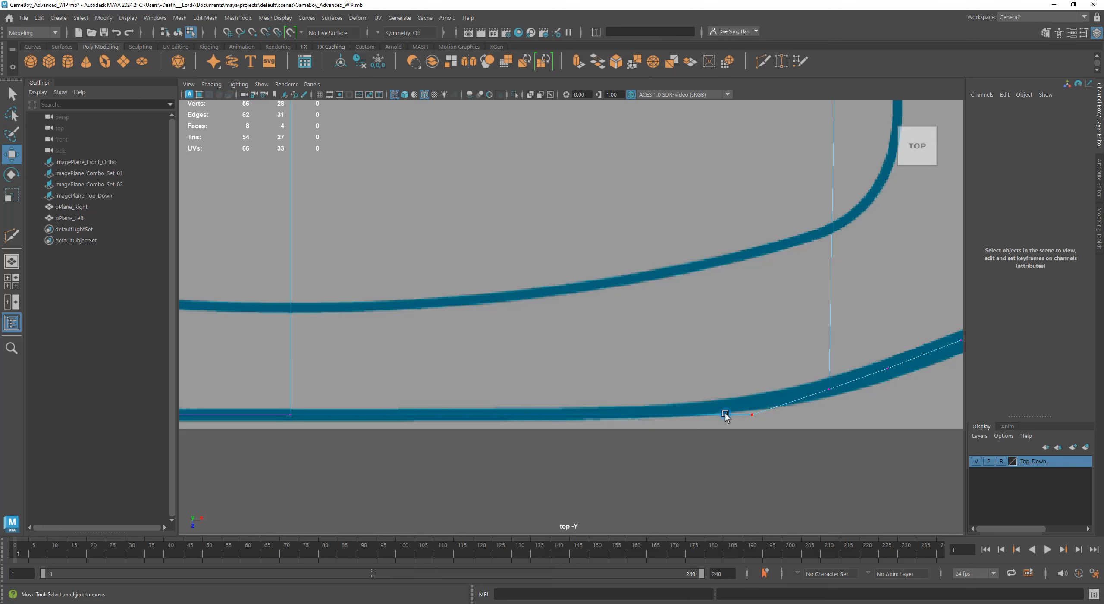
alt+right_drag(756, 391, 605, 449)
alt+middle_drag(606, 448, 607, 447)
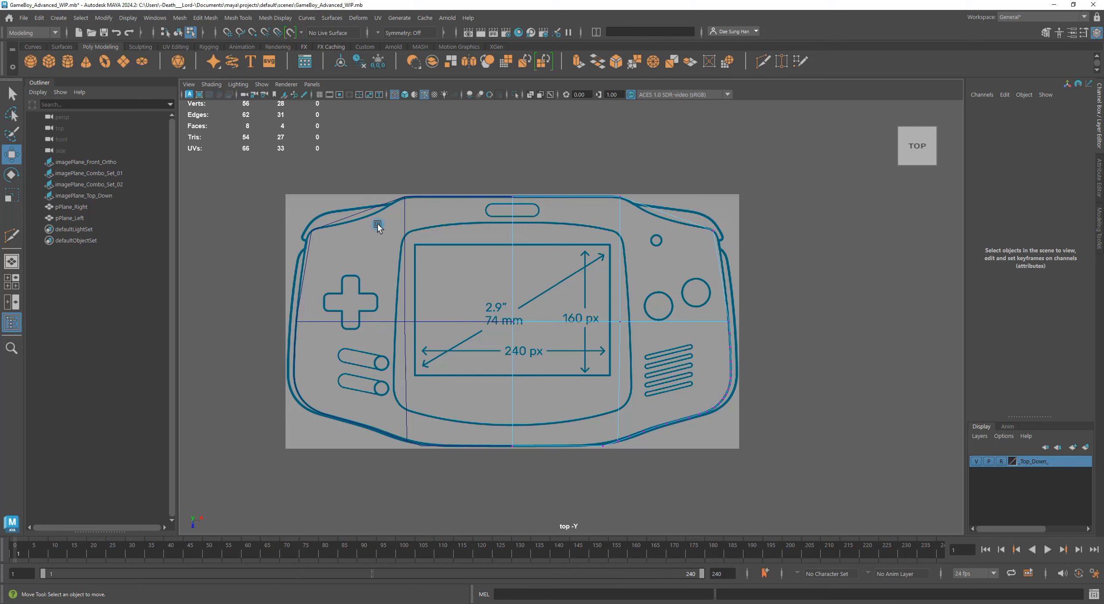
alt+right_drag(579, 474, 591, 291)
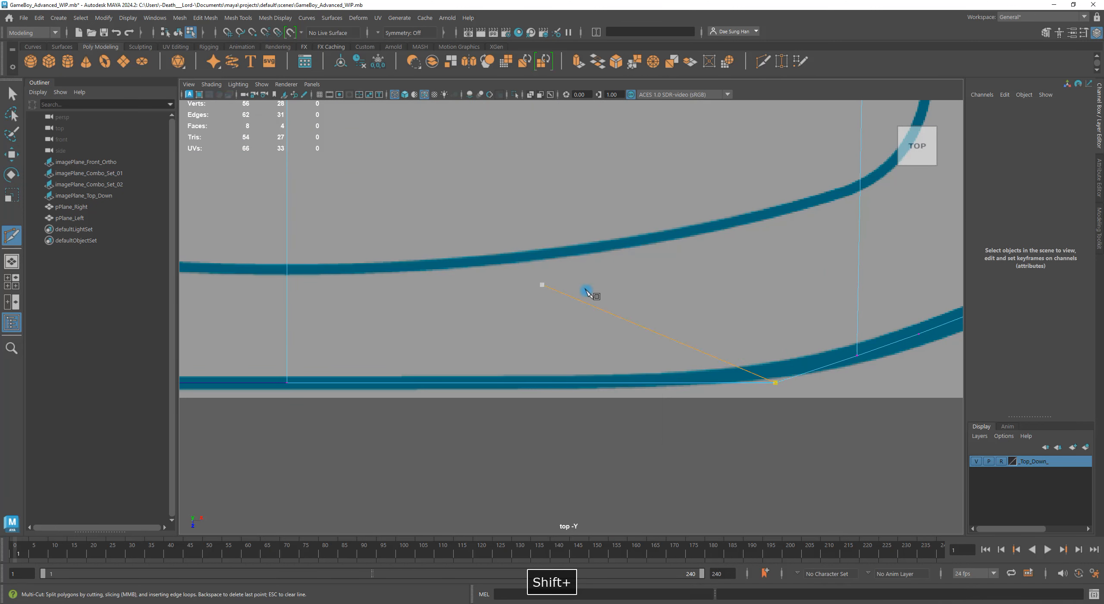
click(667, 383)
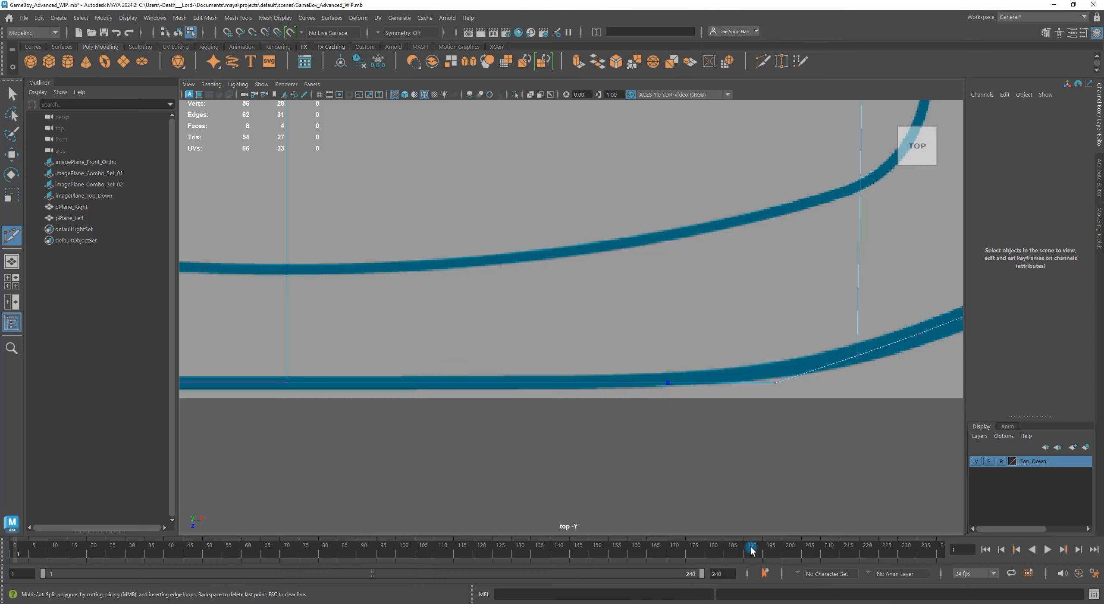
click(729, 383)
key(w)
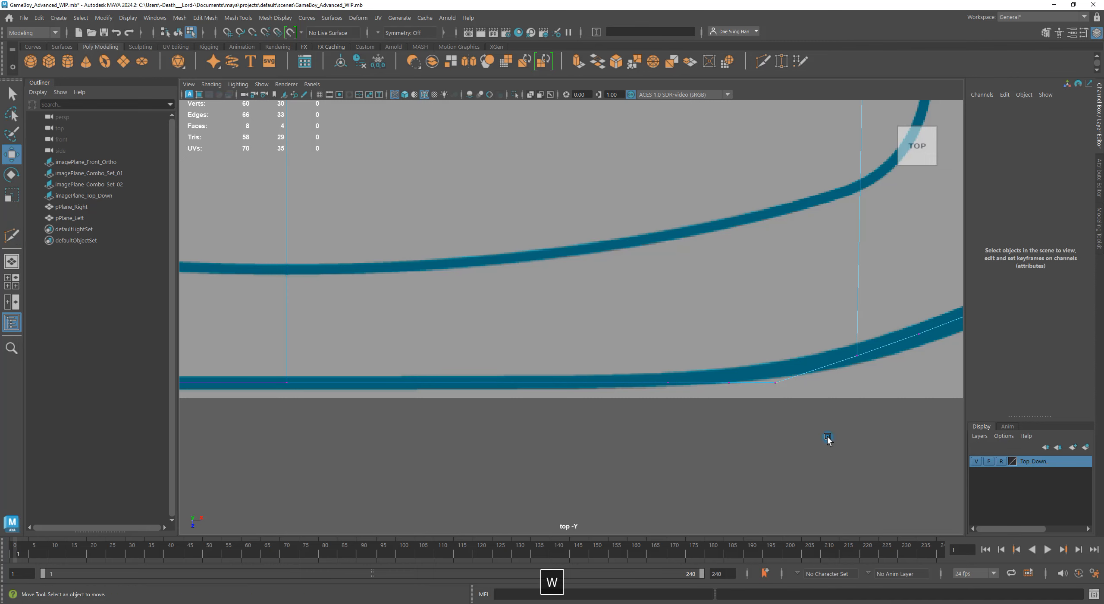
Step: Move the vertex just inward of the dividing edge outward and up onto the outline, and raise the dividing edge's bottom vertex slightly
alt+middle_drag(828, 441, 621, 434)
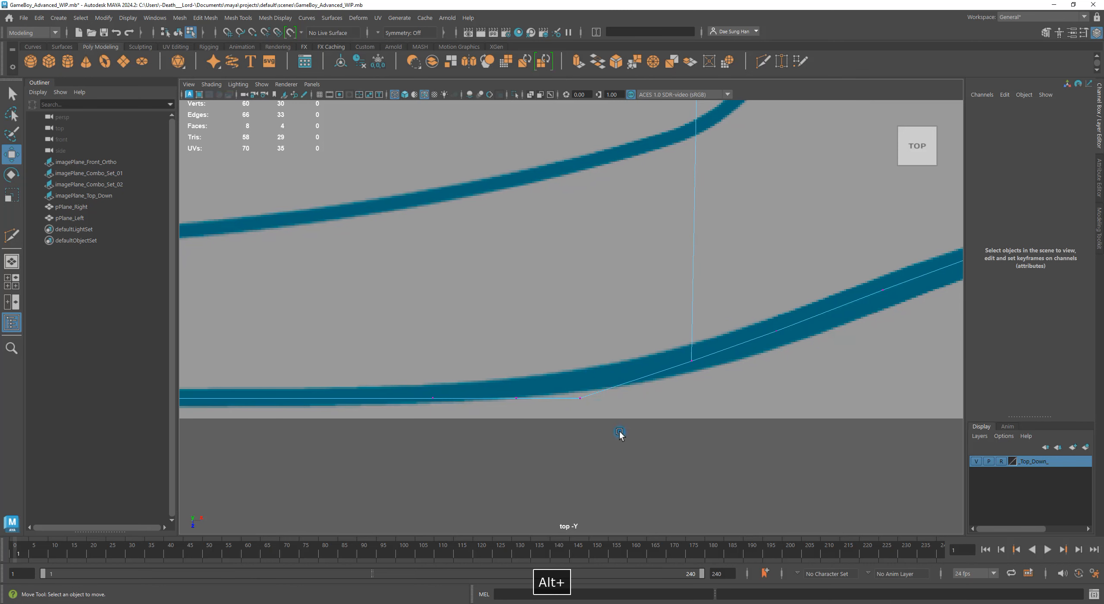
click(583, 399)
drag(583, 400, 621, 377)
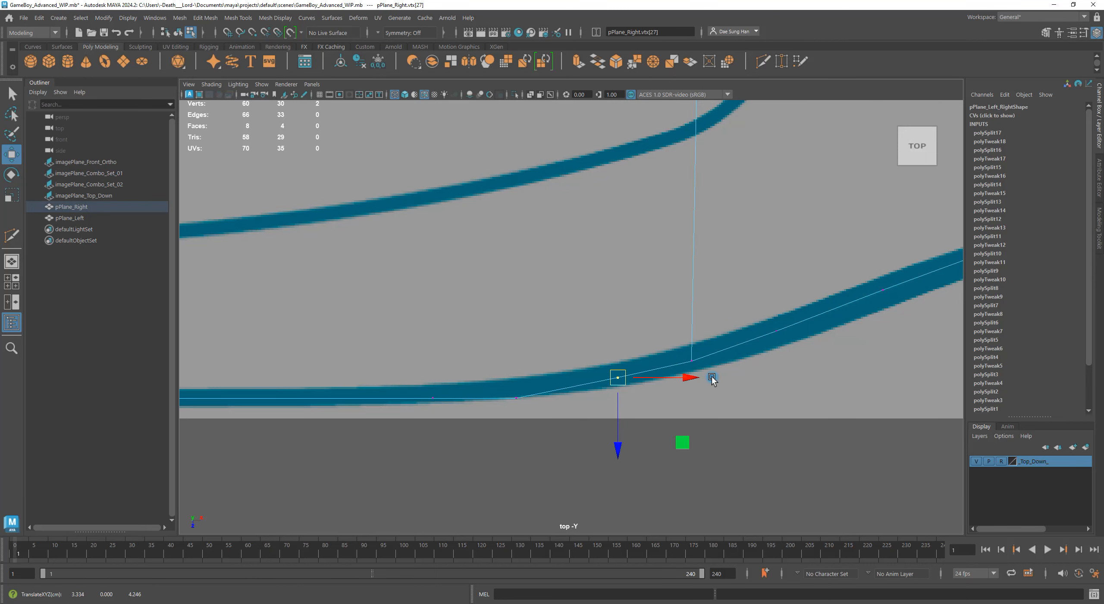
key(q)
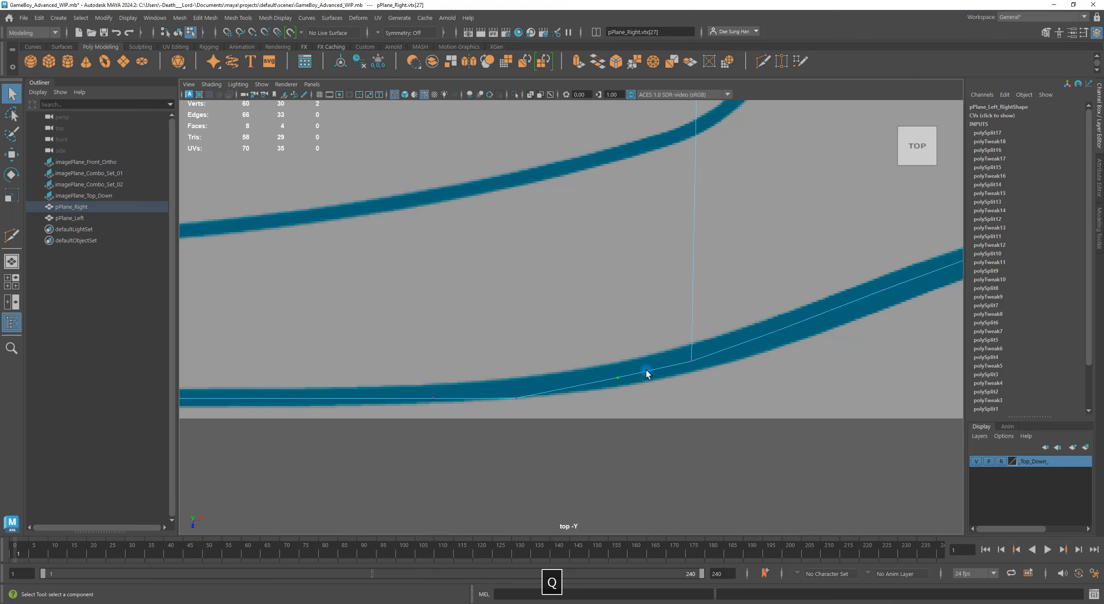
click(692, 359)
key(w)
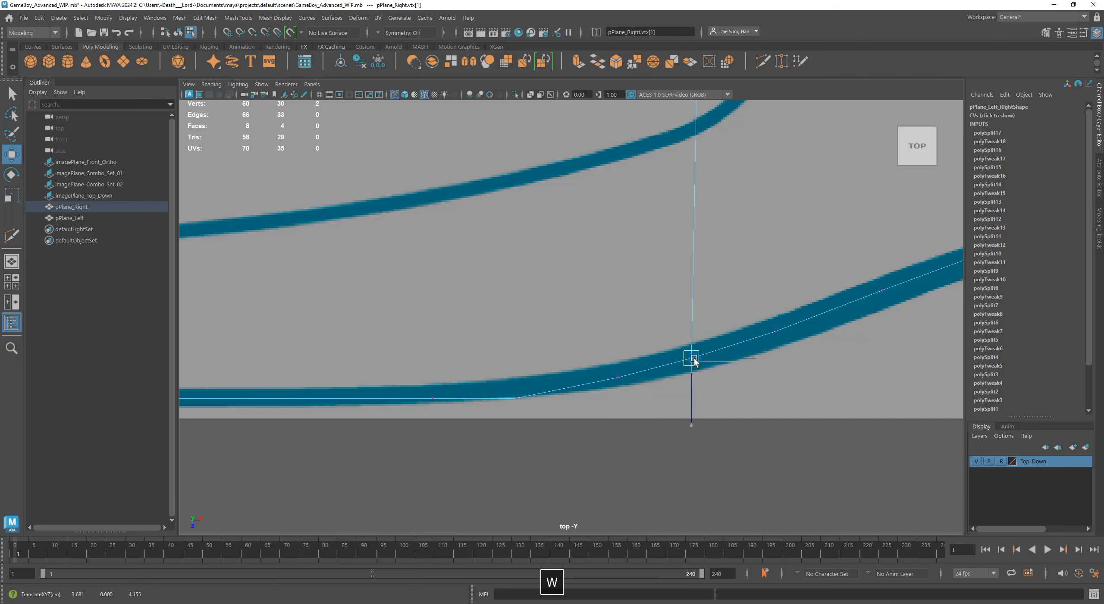
Step: Toggle the blueprint layer off and back on to check how smoothly the bottom curve flows through the dividing edge
click(976, 461)
click(847, 444)
alt+right_drag(847, 444, 699, 367)
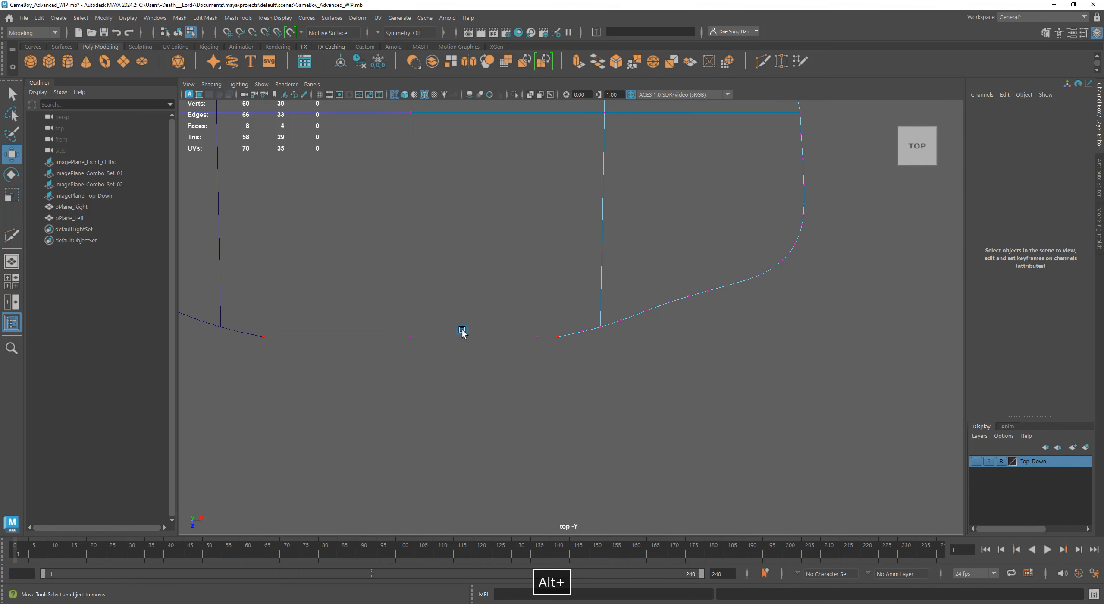
alt+right_drag(462, 333, 923, 398)
alt+middle_drag(631, 390, 459, 447)
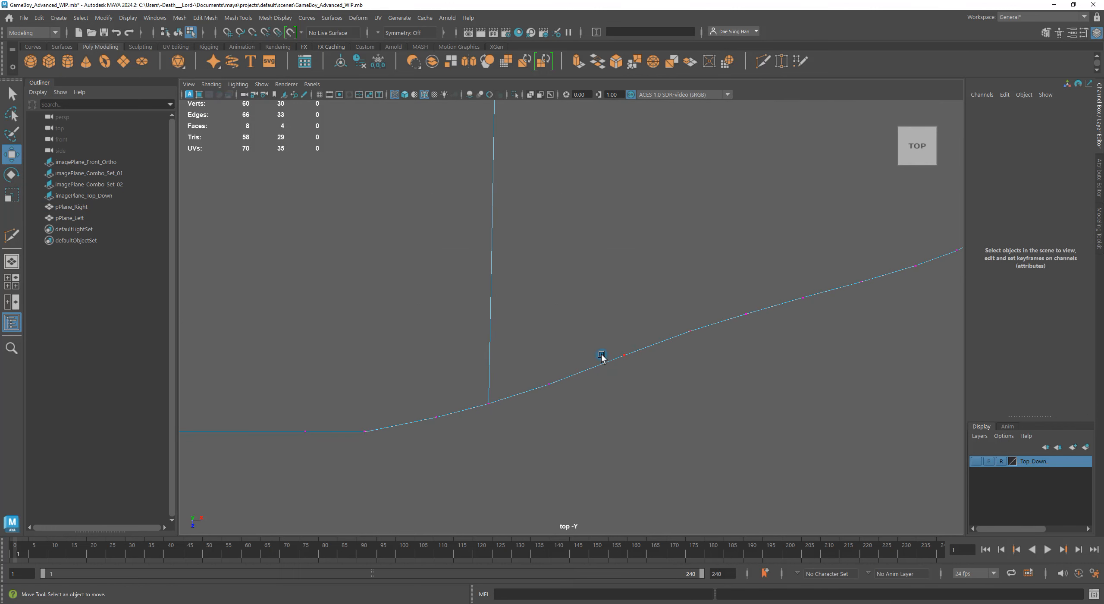
click(974, 462)
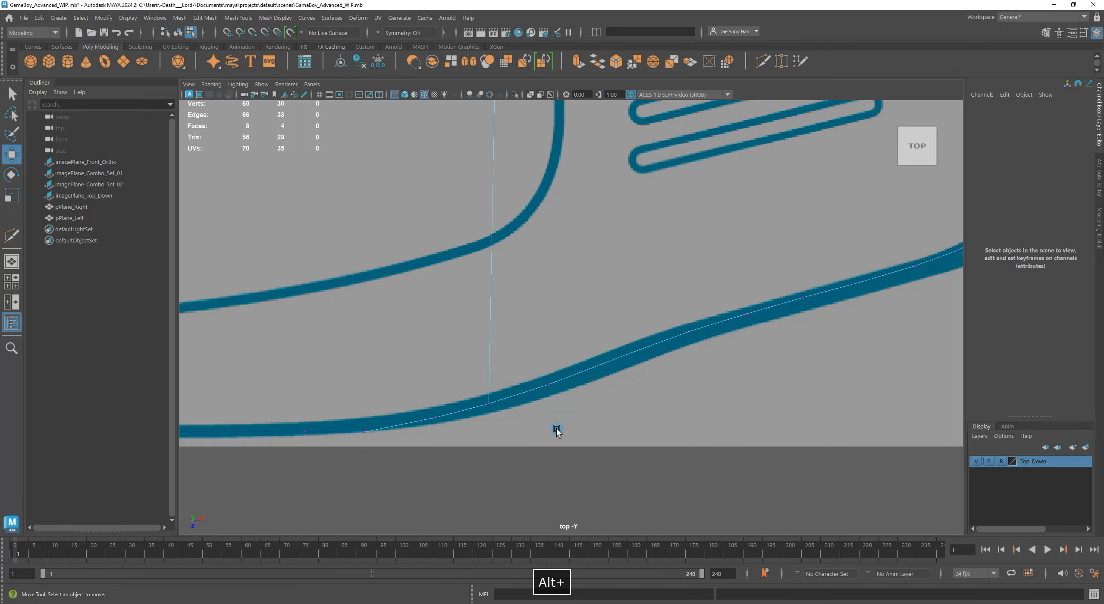
Step: Move the outer of the two newly cut bottom-edge vertices up and slightly outward onto the blueprint outline
alt+middle_drag(556, 428, 780, 386)
alt+right_drag(519, 378, 630, 445)
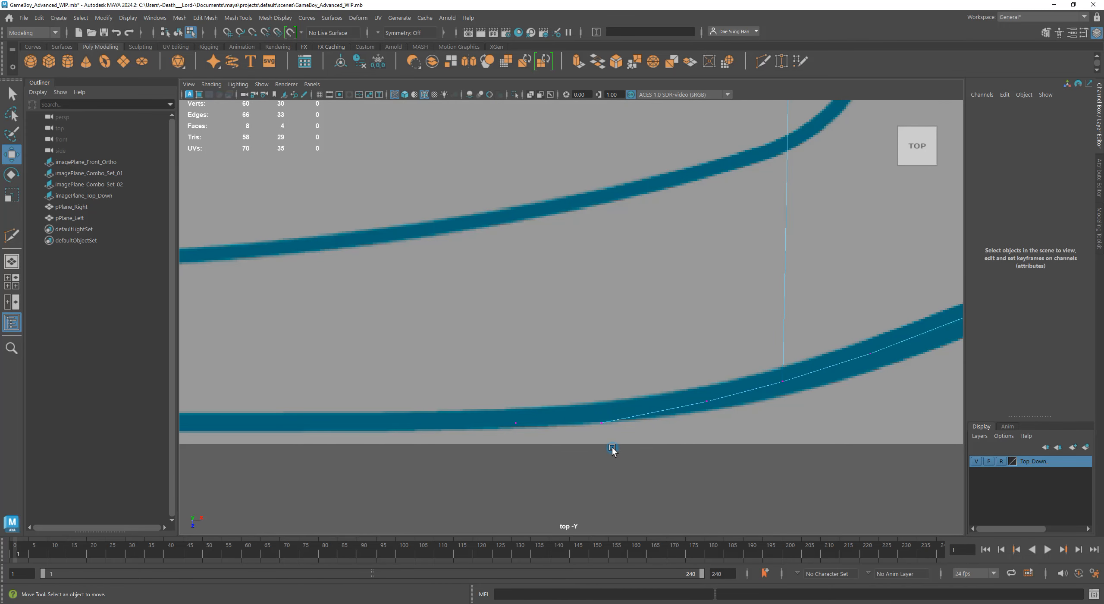
drag(612, 449, 552, 308)
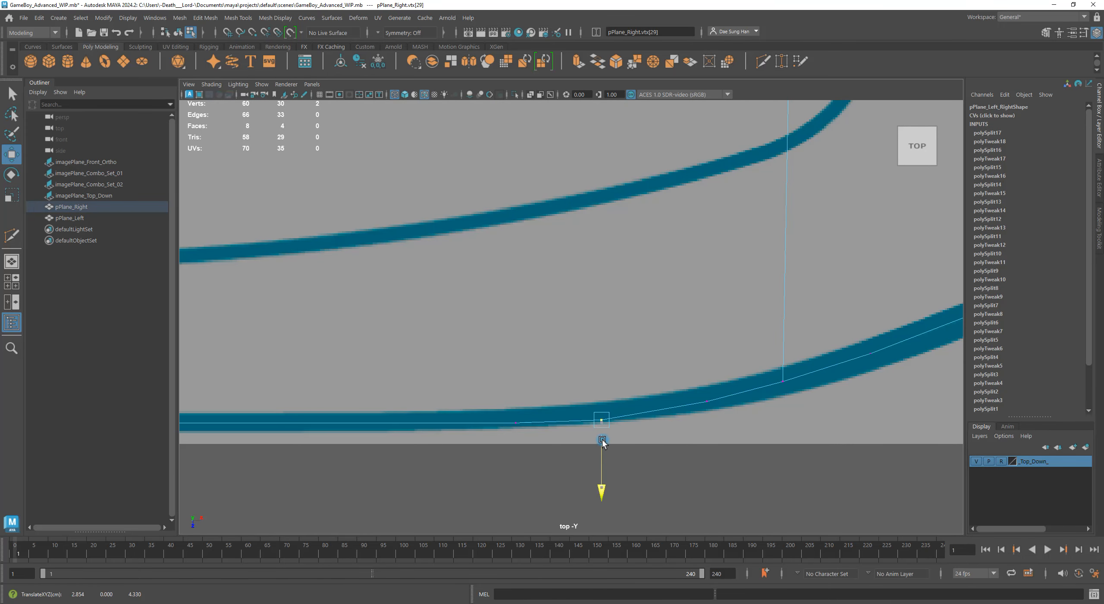
drag(606, 438, 618, 418)
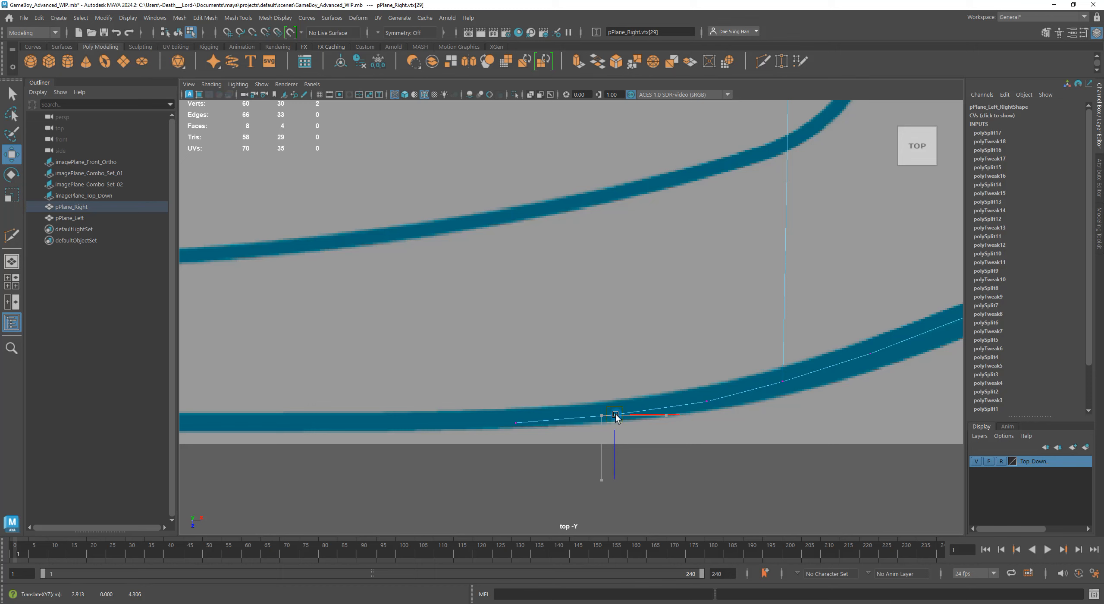
Step: Slide the inner newly cut bottom-edge vertex horizontally outward along the outline
click(514, 422)
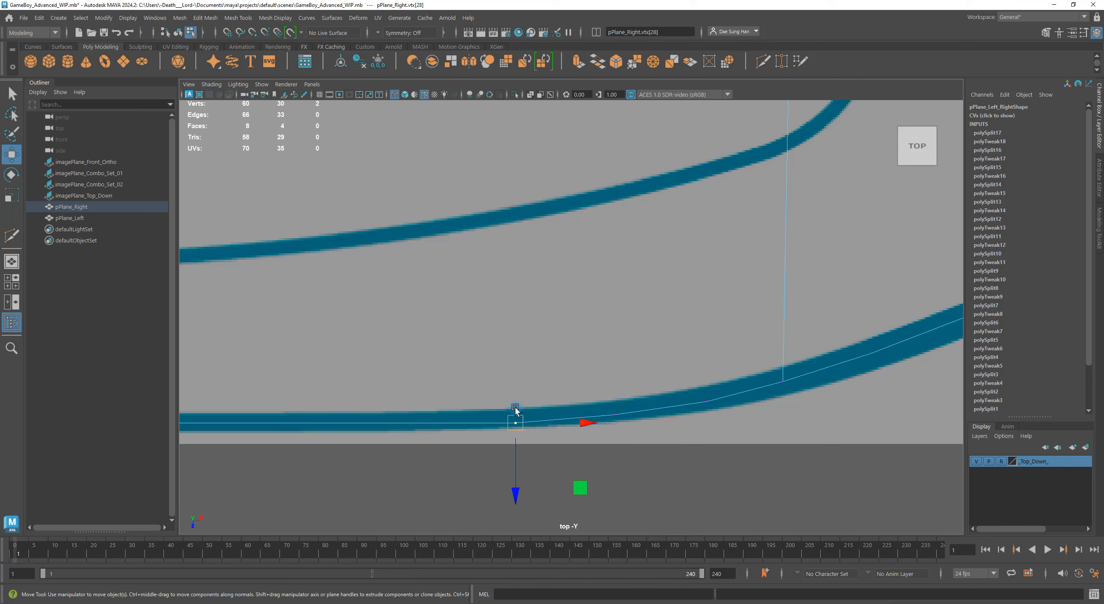
drag(567, 424, 588, 423)
click(656, 488)
scroll(684, 476, down, 4)
alt+middle_drag(558, 414, 590, 412)
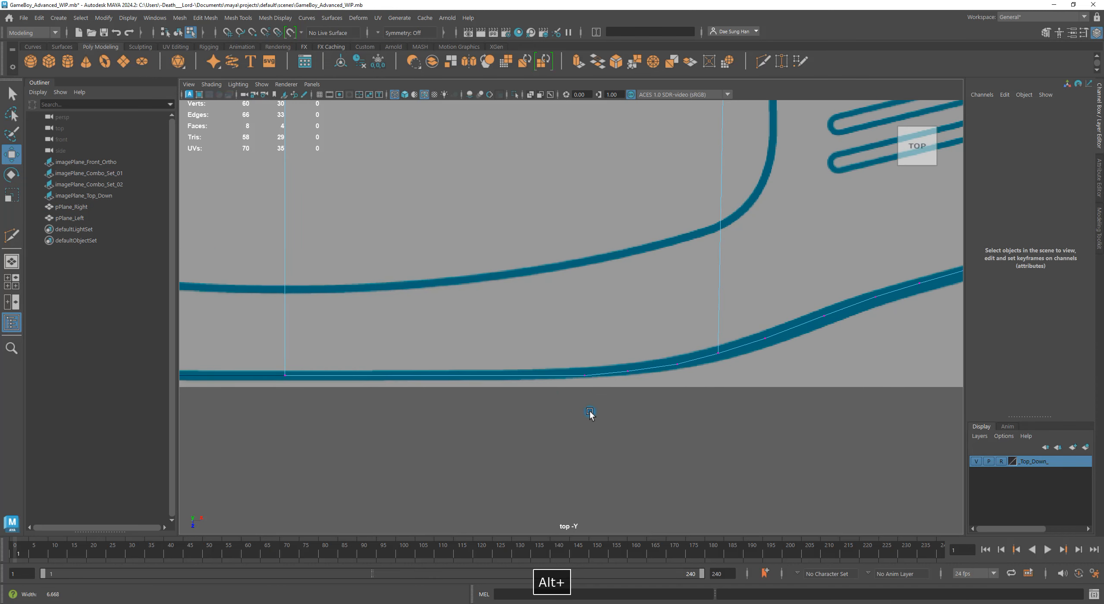
Step: Fine-tune the outer new bottom vertex slightly outward and nudge the vertex next to the dividing edge, keeping both on the outline
alt+right_drag(589, 413, 832, 483)
click(666, 409)
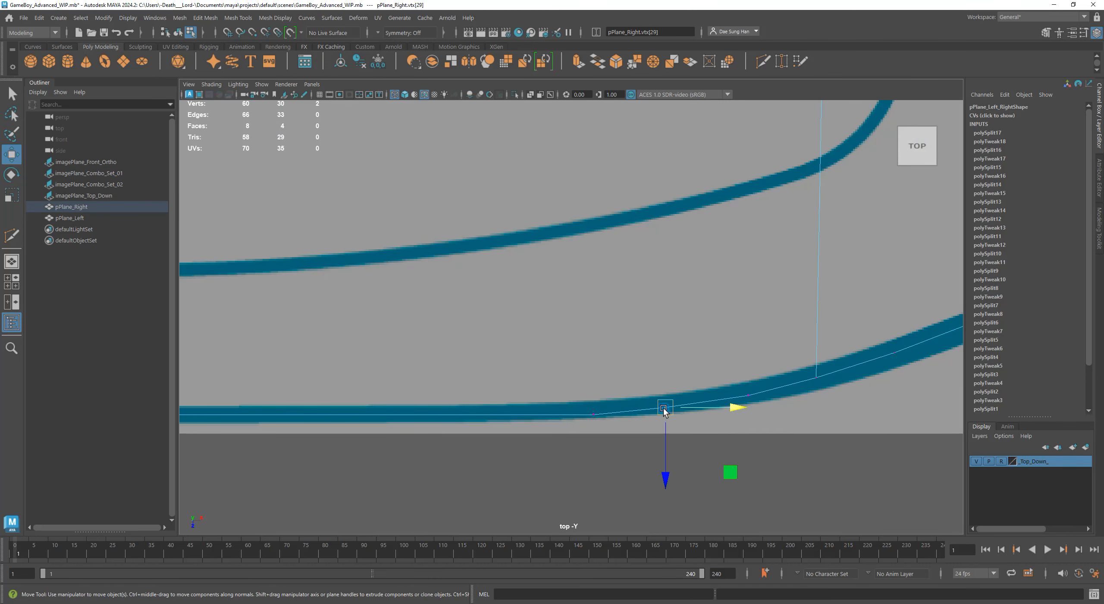
drag(664, 411, 676, 409)
click(769, 424)
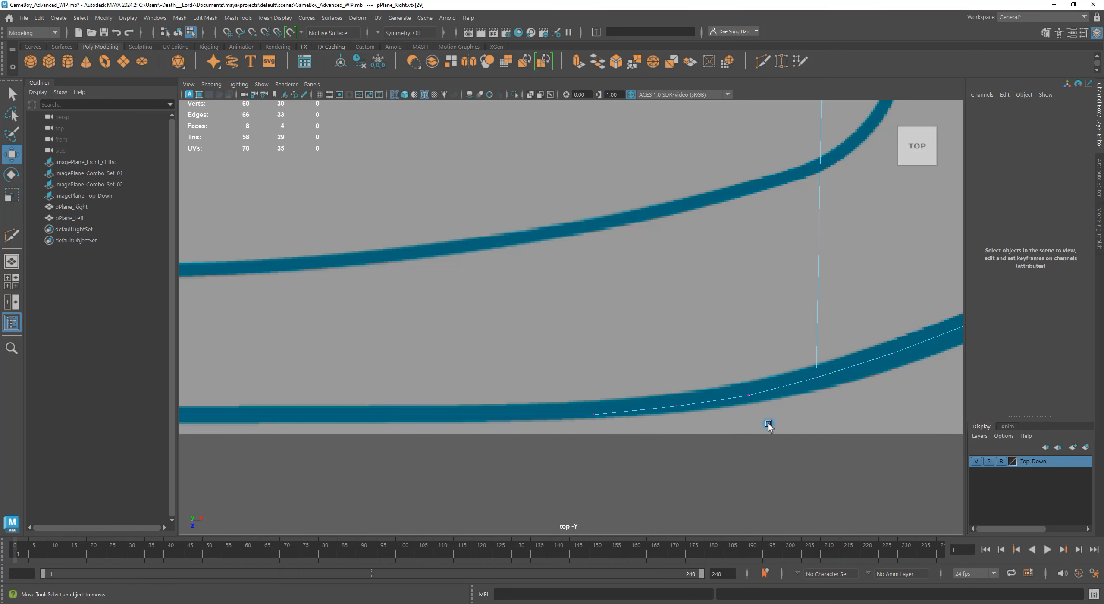
click(747, 394)
drag(748, 396, 749, 397)
click(867, 444)
Step: Hide the pPlane_Right object and examine the bare blueprint outline along the bottom and around the whole console
alt+right_drag(879, 449, 818, 426)
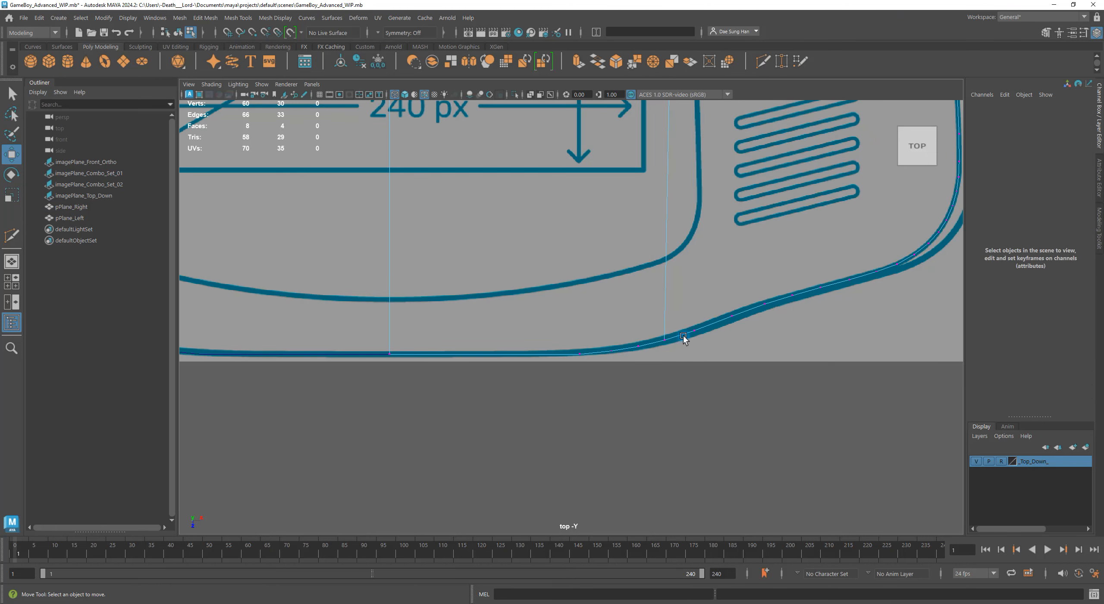
alt+middle_drag(742, 378, 680, 491)
alt+right_drag(768, 468, 749, 345)
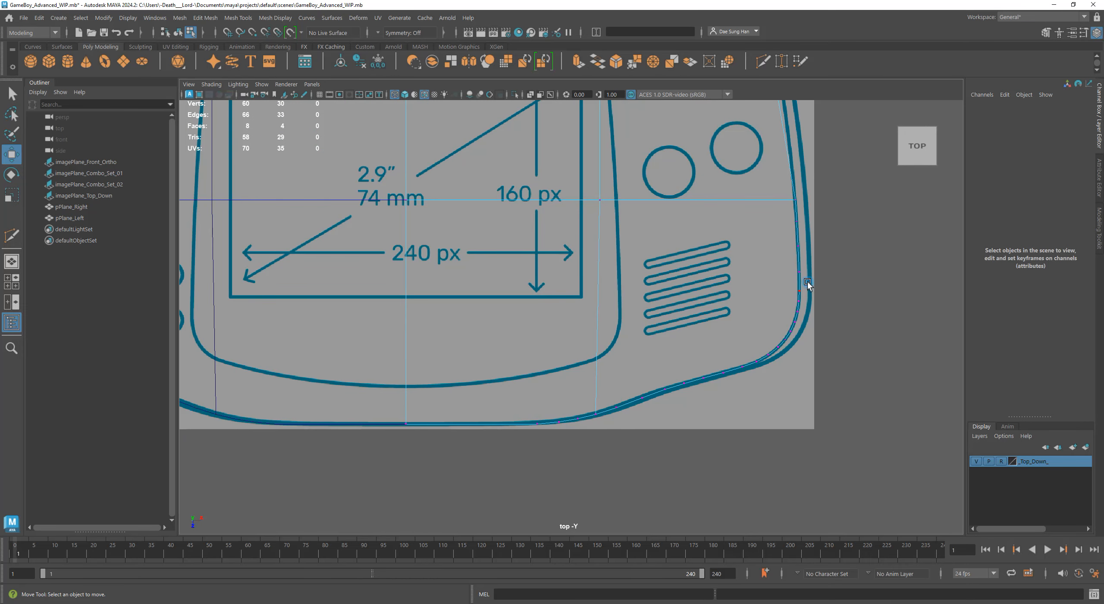
alt+right_drag(531, 432, 931, 545)
alt+middle_drag(641, 415, 521, 123)
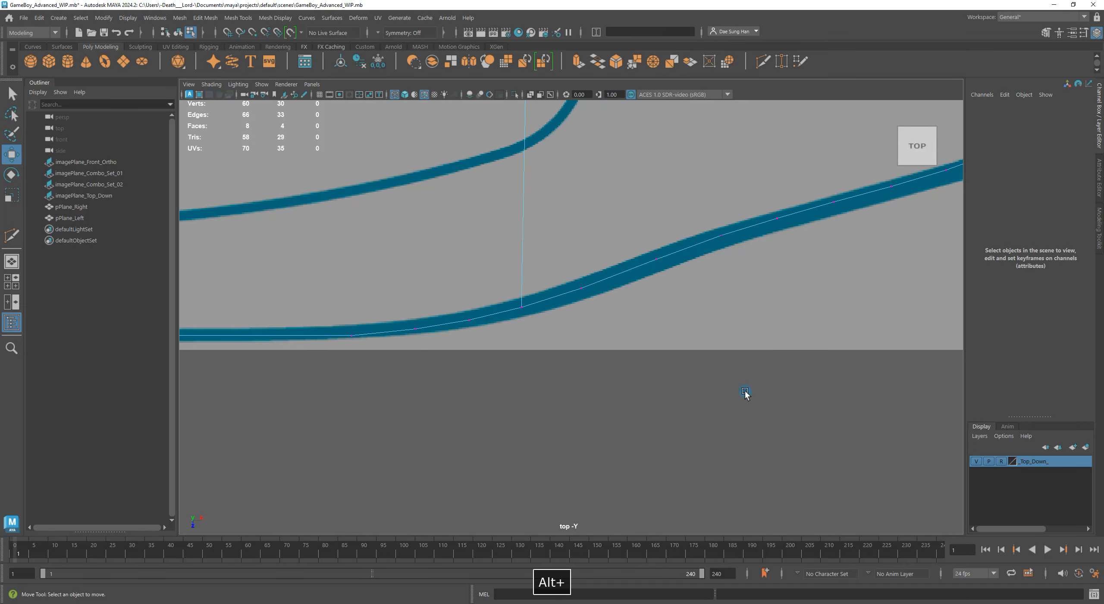
click(684, 268)
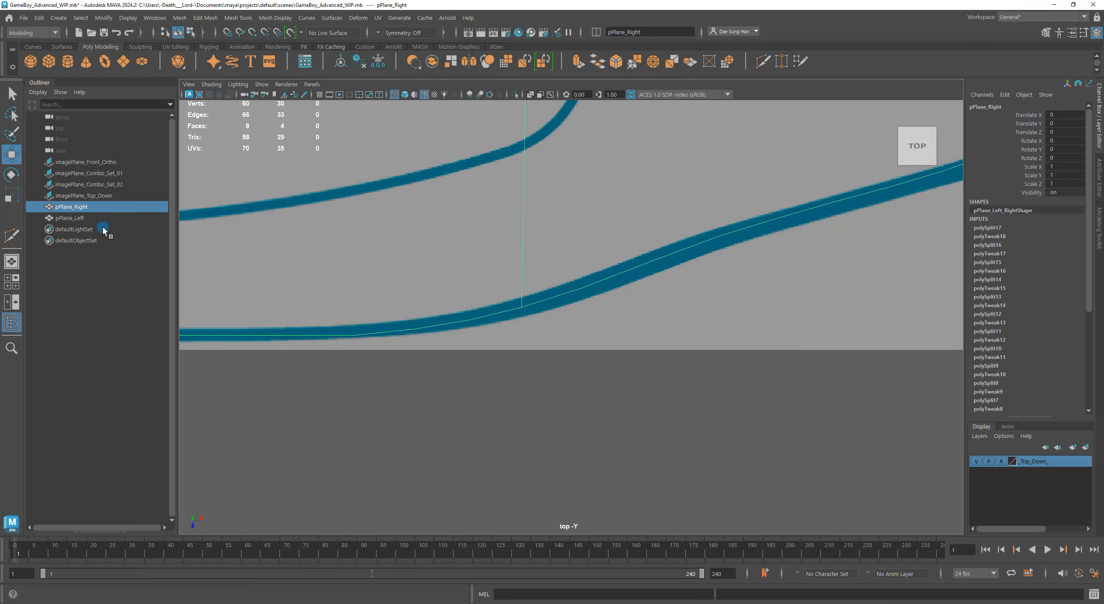
key(ctrl+h)
click(682, 388)
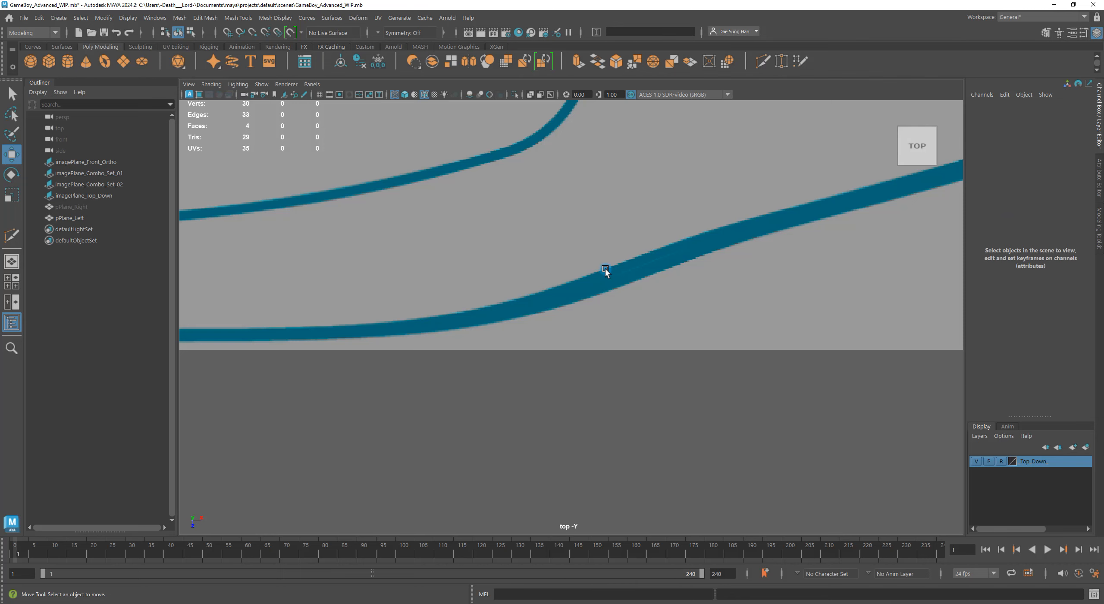
alt+right_drag(606, 268, 762, 235)
alt+middle_drag(762, 236, 729, 285)
alt+right_drag(729, 285, 501, 288)
alt+middle_drag(515, 272, 547, 402)
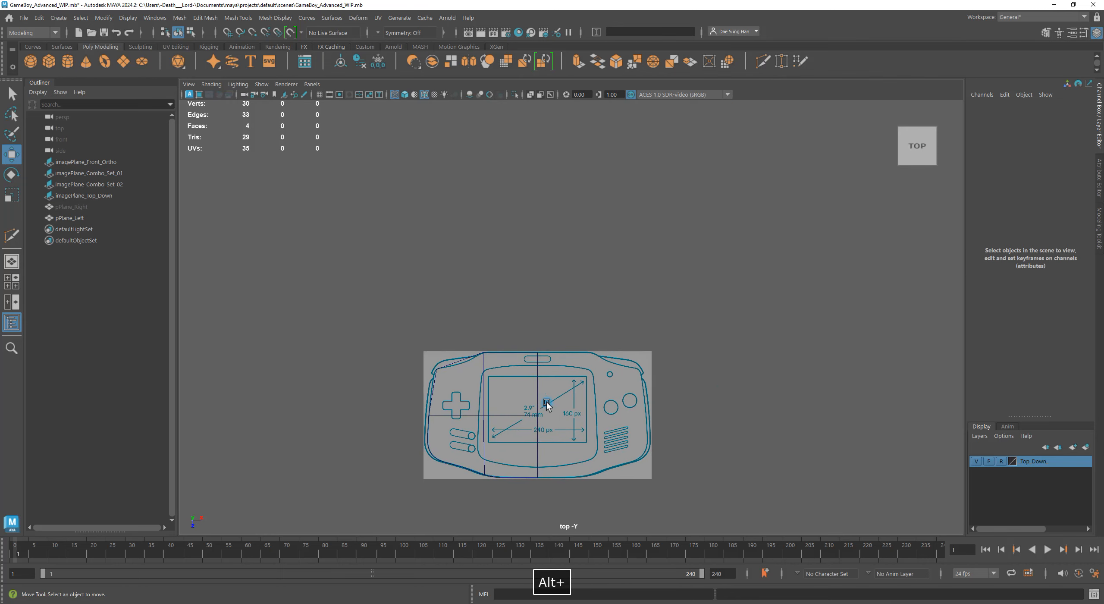
Step: Switch to the perspective view and make the hidden pPlane_Right object visible again
key(space)
key(space)
alt+drag(581, 219, 339, 205)
click(72, 207)
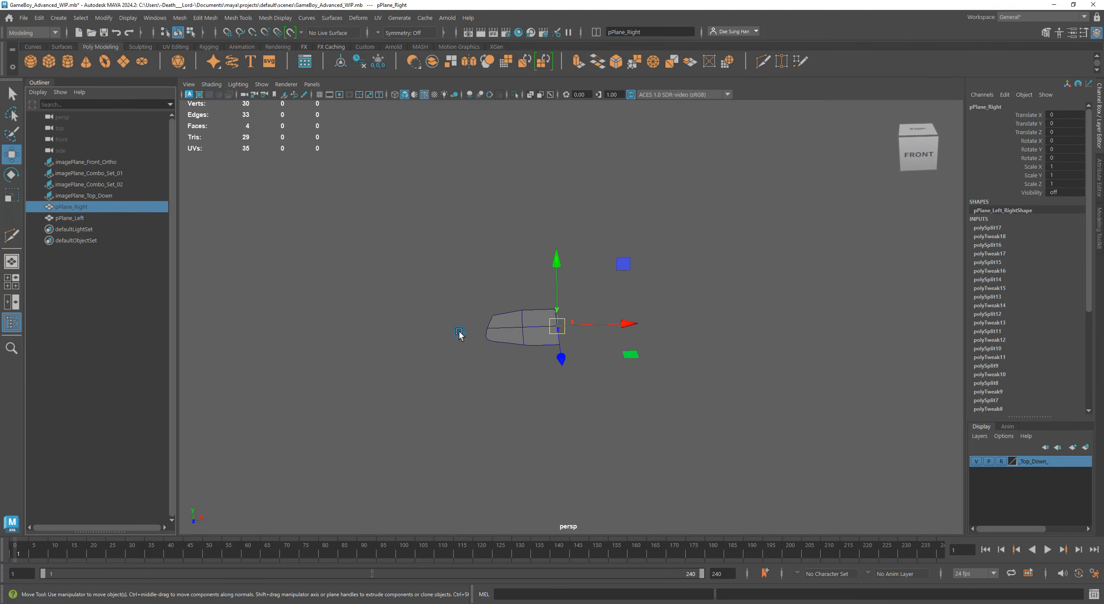
alt+drag(457, 328, 493, 387)
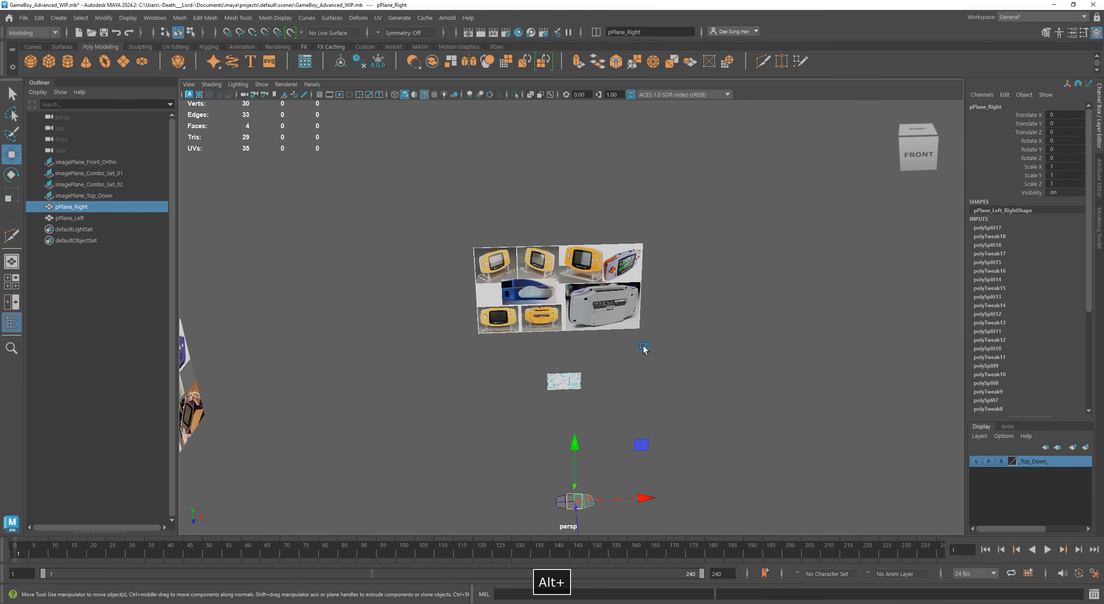
Step: Examine the bottom edge of the blue Game Boy Advance in the reference photos and compare it with the two body planes in perspective
click(473, 293)
alt+drag(473, 293, 254, 332)
alt+right_drag(254, 333, 508, 381)
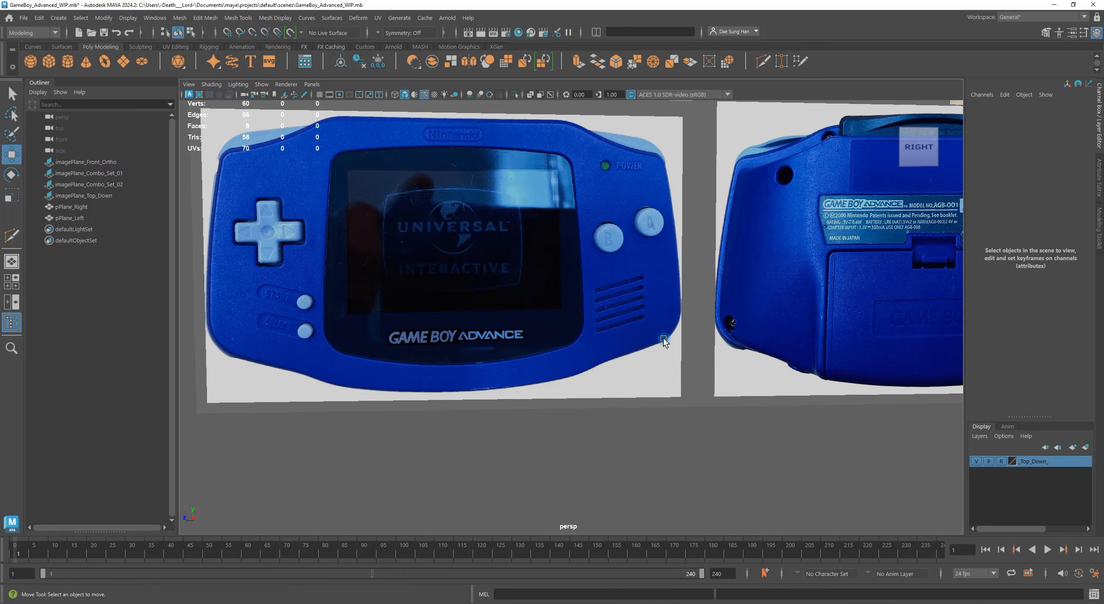
alt+drag(556, 388, 537, 387)
alt+middle_drag(551, 376, 568, 375)
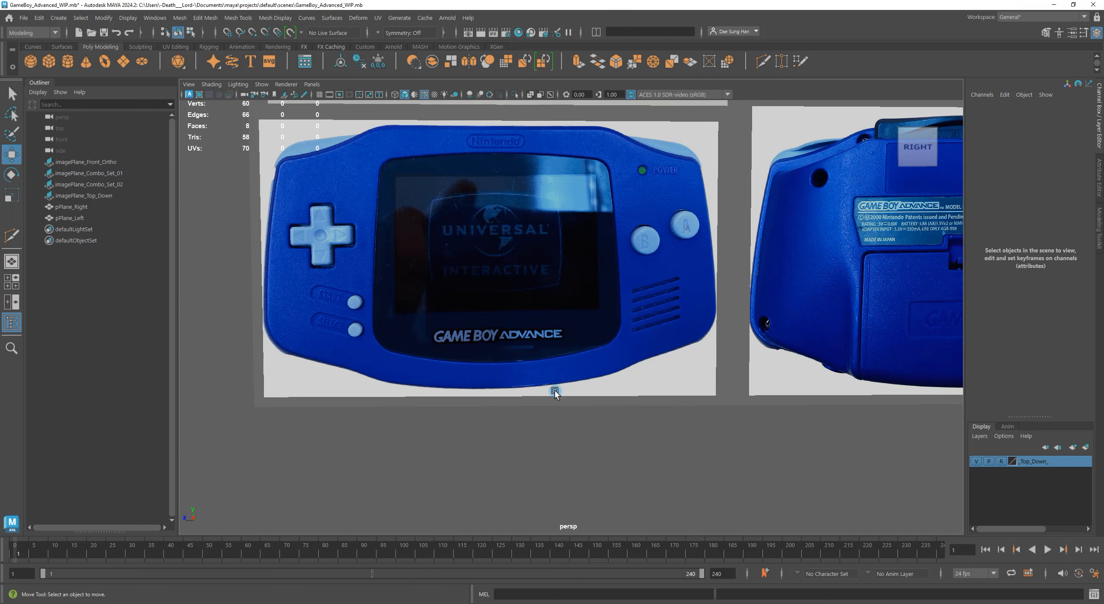
alt+right_drag(727, 347, 120, 313)
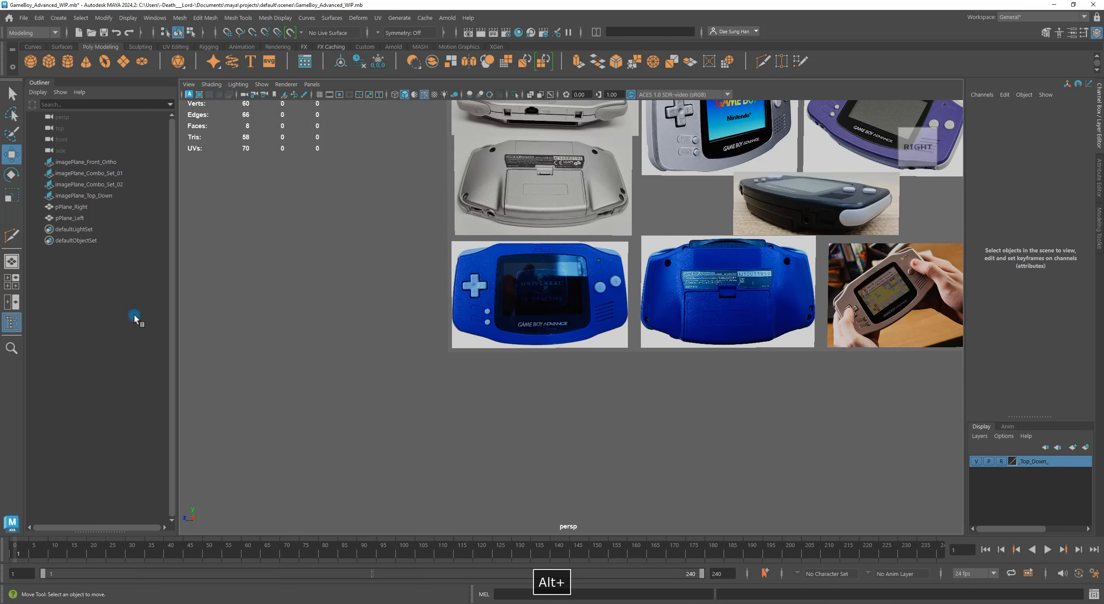
alt+drag(380, 388, 626, 444)
alt+right_drag(626, 444, 630, 332)
alt+drag(629, 331, 555, 263)
alt+drag(539, 429, 554, 419)
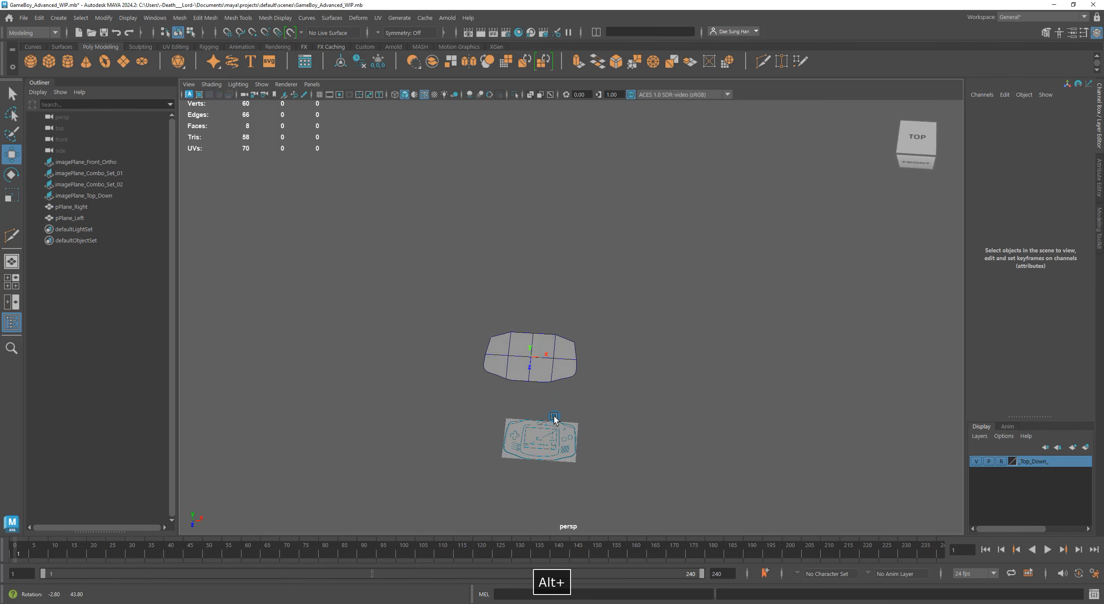
alt+right_drag(555, 419, 561, 383)
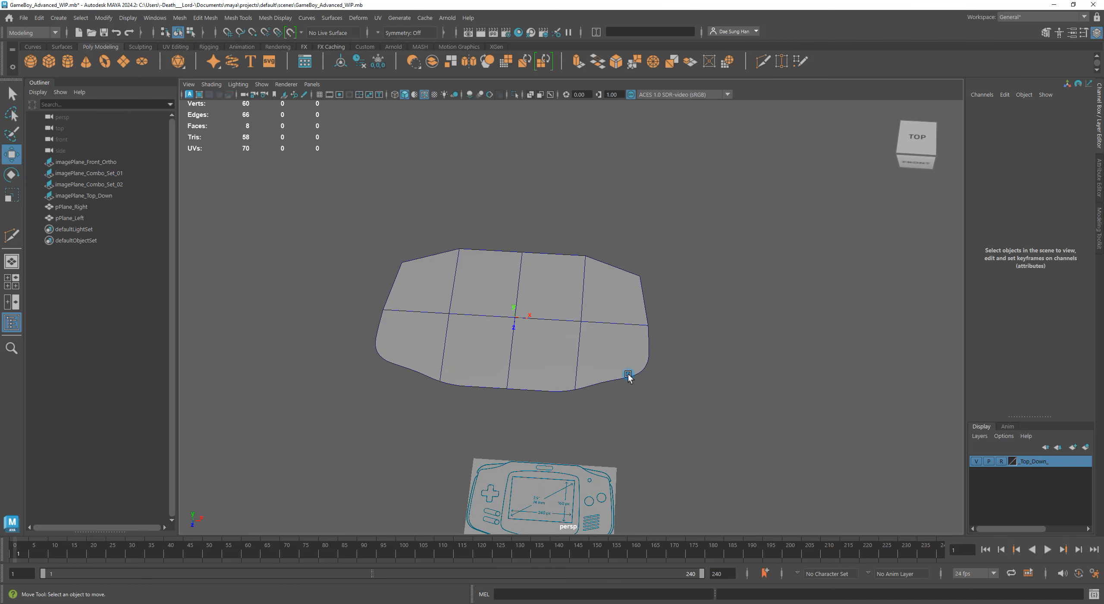
Step: Create a free image plane in the perspective scene above the top-view blueprint
alt+right_drag(628, 377, 451, 386)
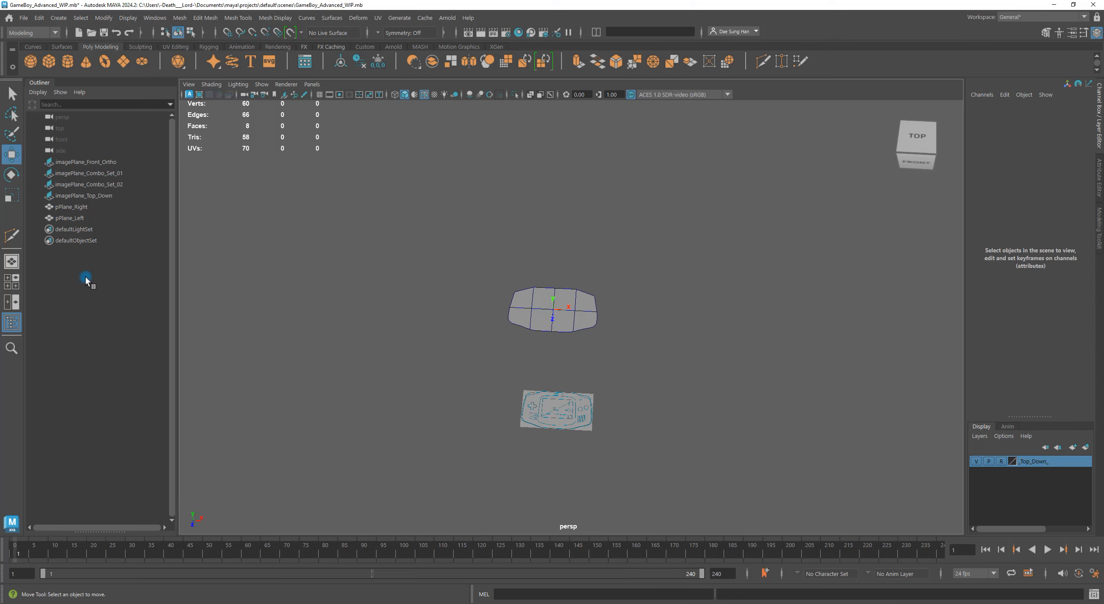
click(59, 19)
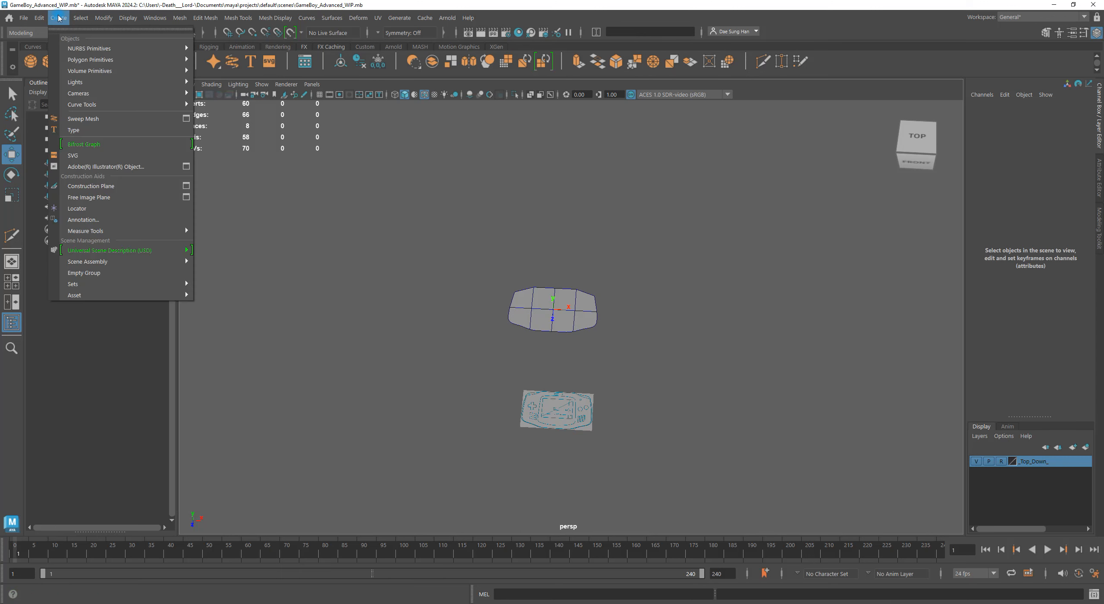
click(100, 199)
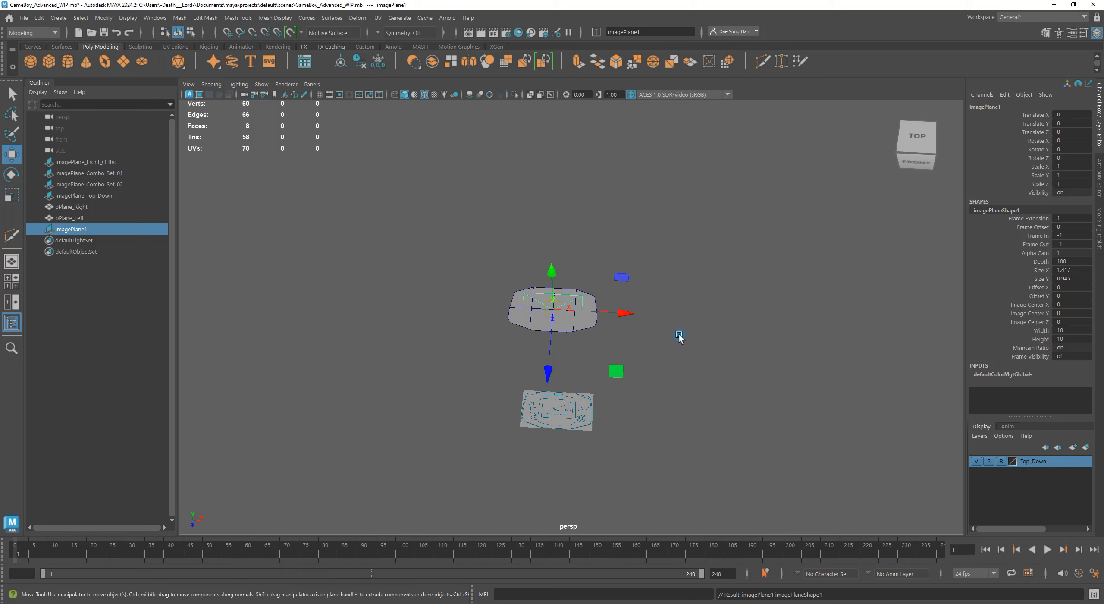
alt+drag(679, 336, 672, 357)
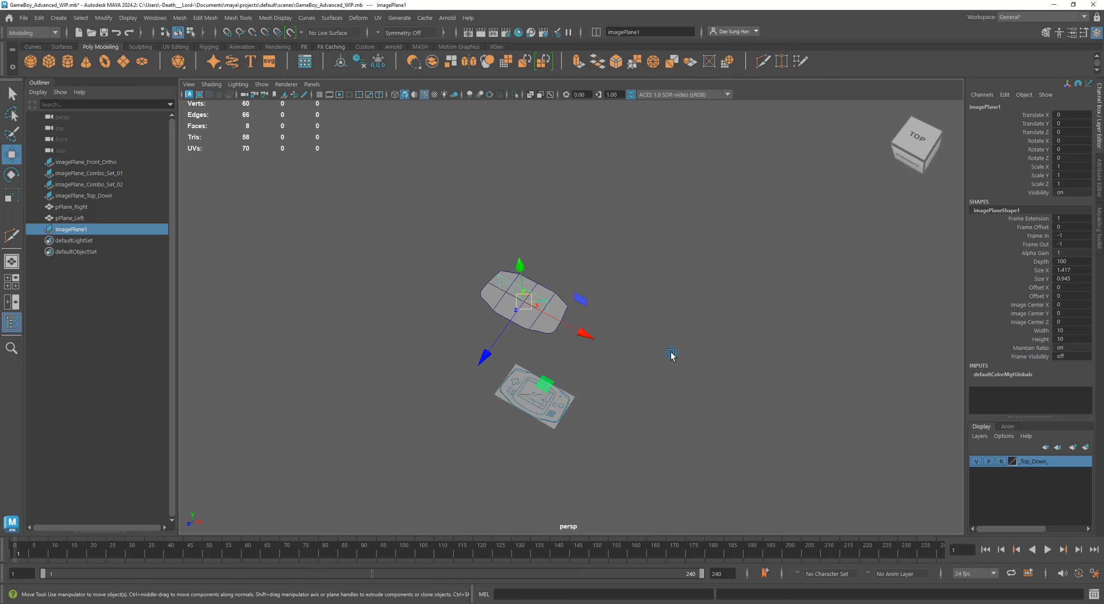
Step: Browse the source images for a straight-on console photo and load GameBoy Advanced Front Photo PERFECT.jpg into the new image plane
click(1100, 174)
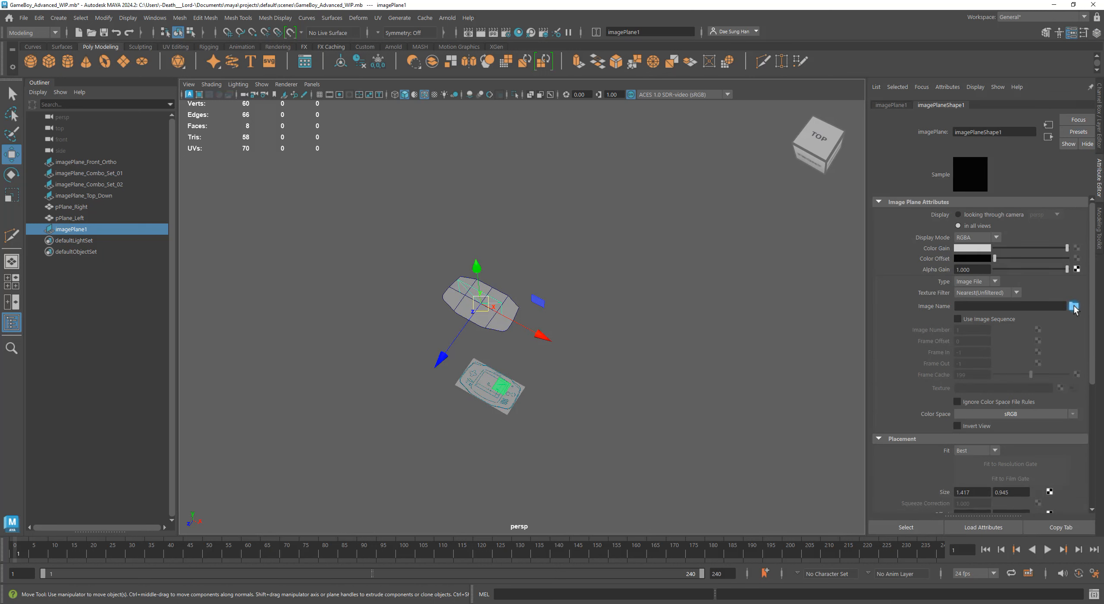
click(1073, 306)
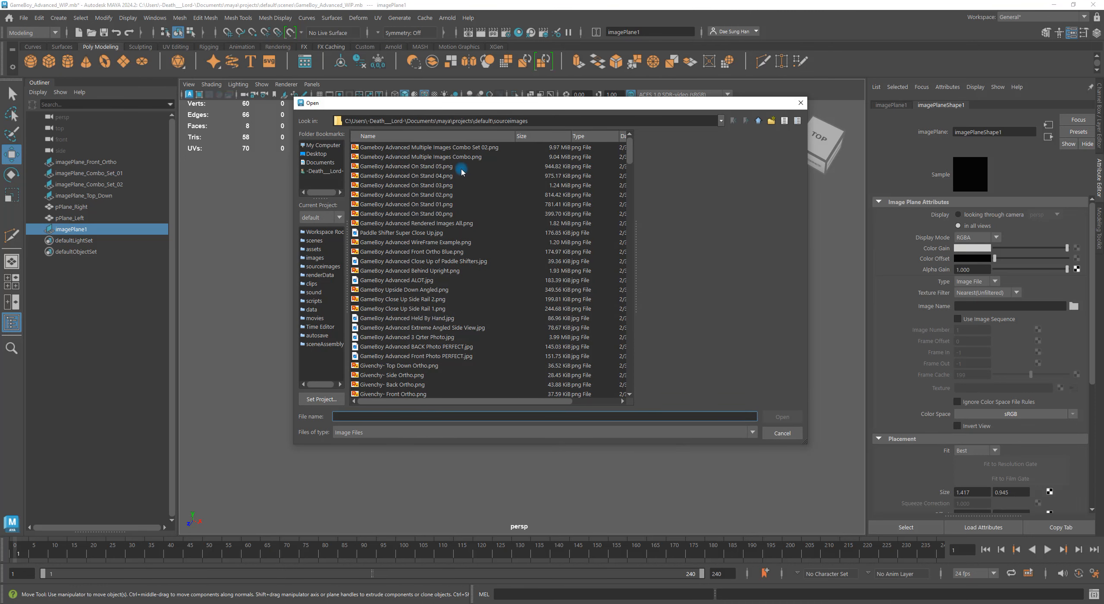
click(442, 148)
key(Down)
key(Down)
key(Down)
key(Down)
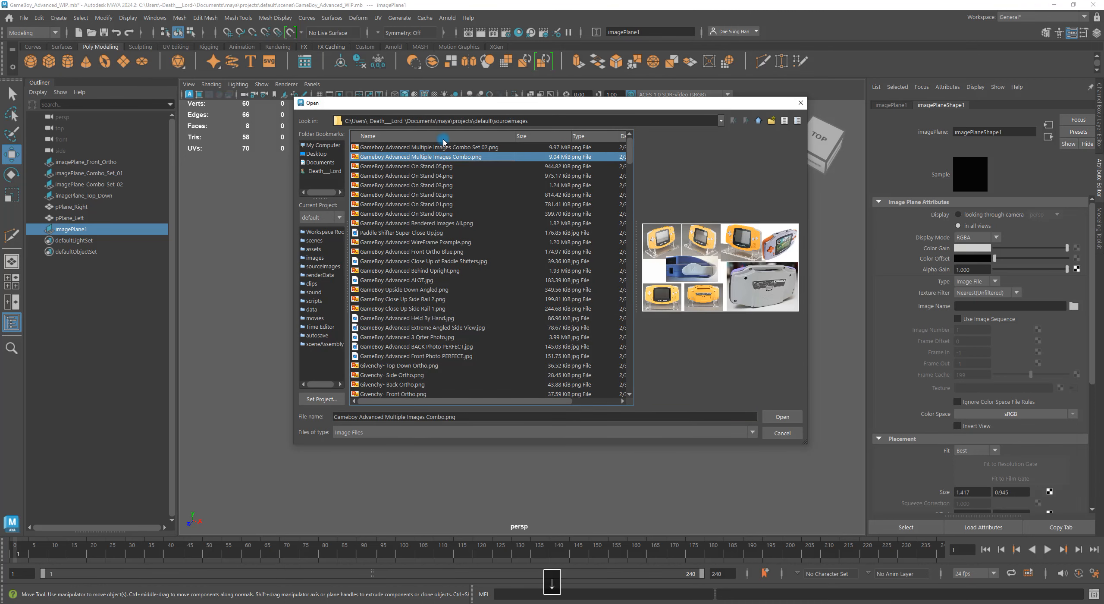
key(Down)
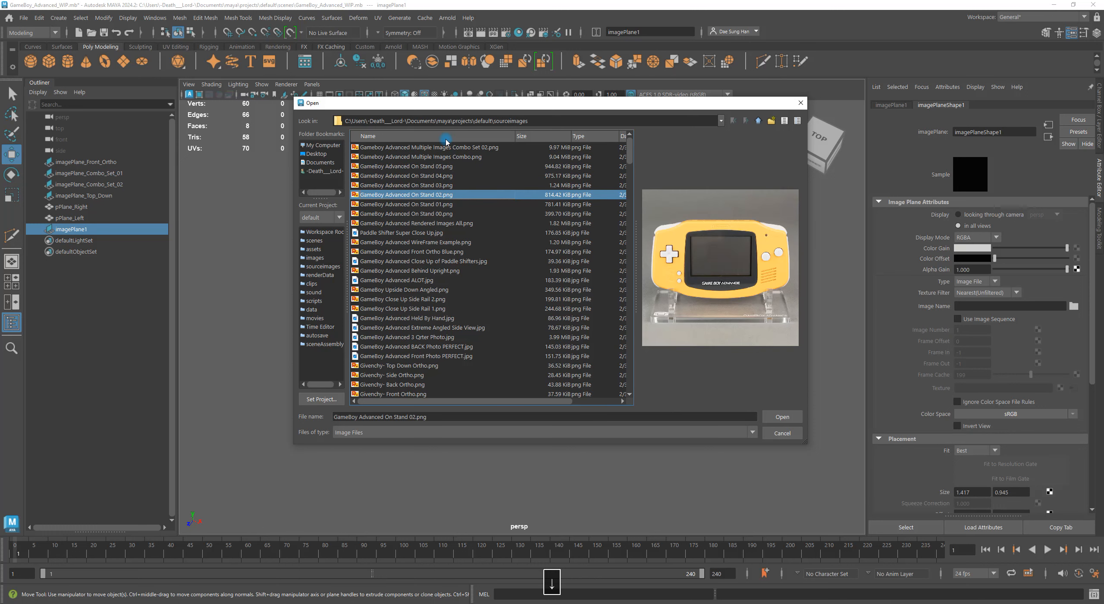
key(Down)
key(Down)
key(Down)
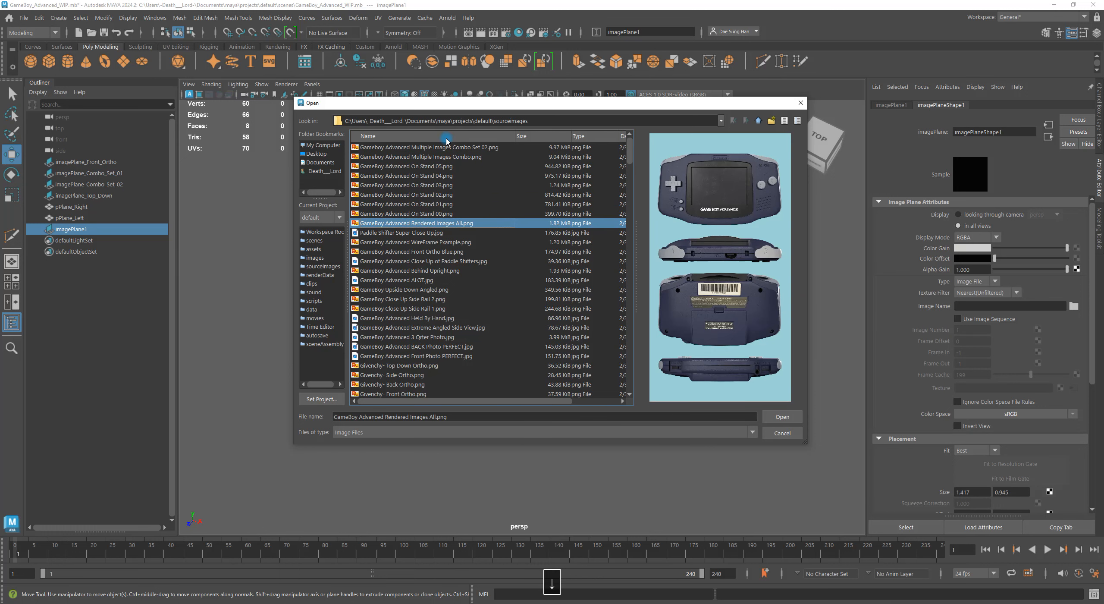
key(Down)
key(Down)
key(Down)
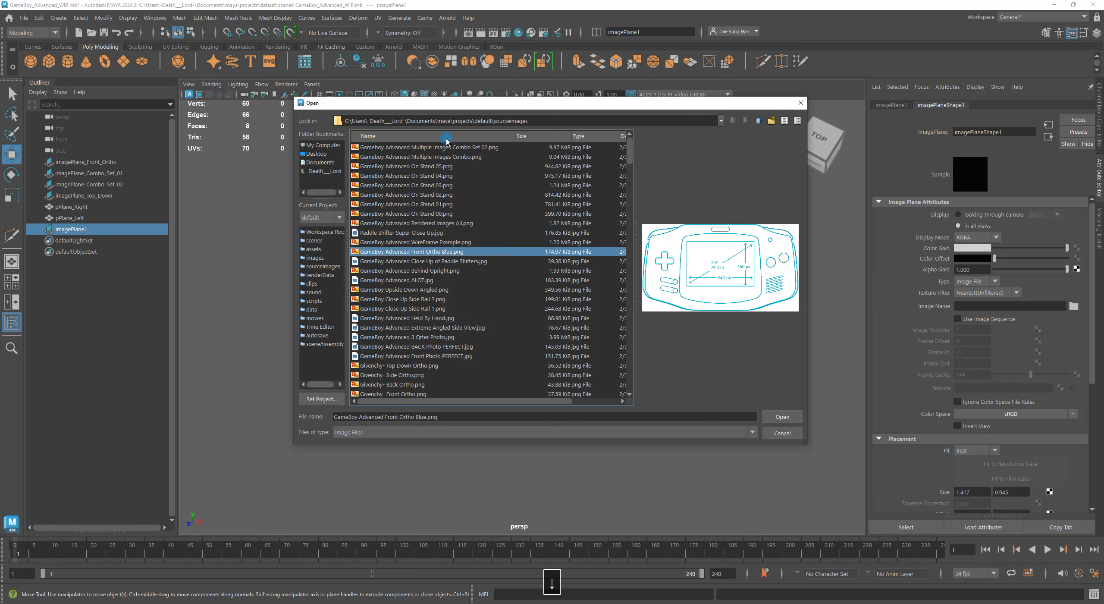
key(Down)
key(Down)
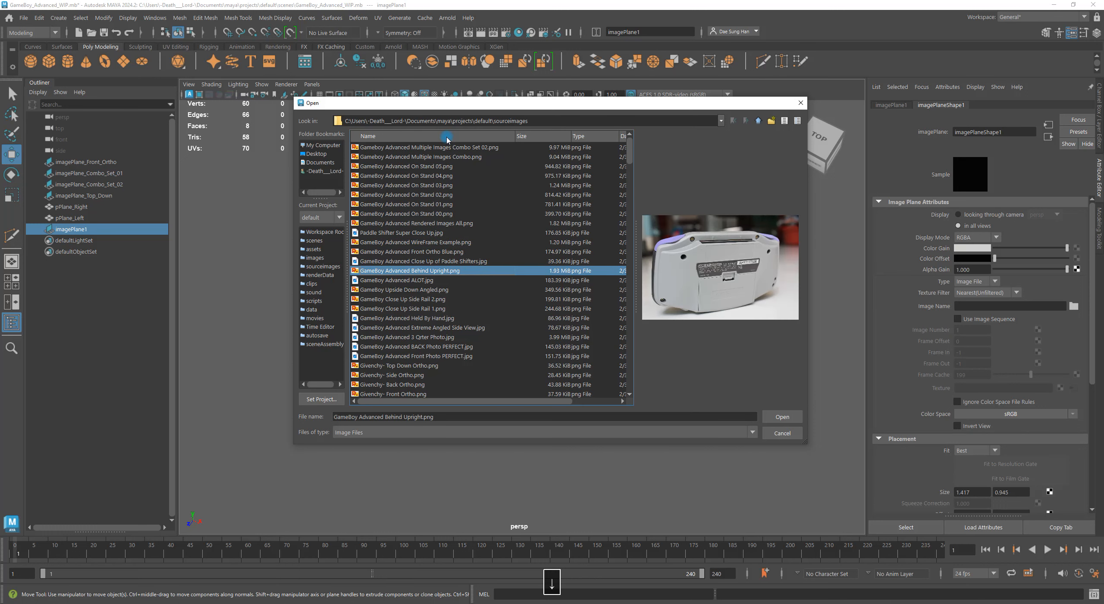
key(Down)
key(Down)
key(Down)
key(Down)
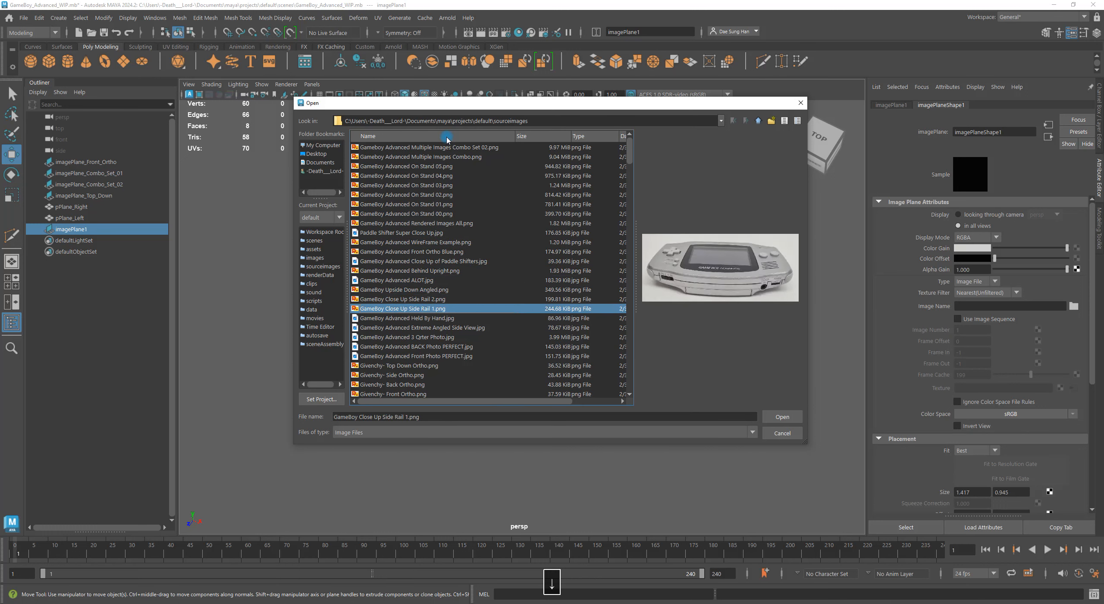
key(Down)
key(Down)
key(Down)
key(Down)
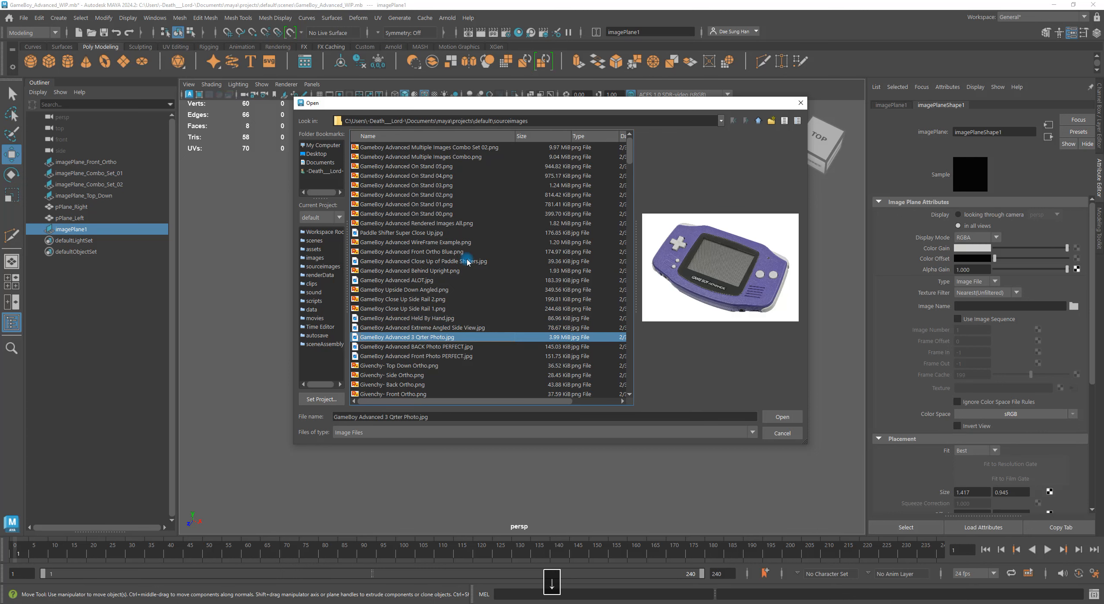
key(Down)
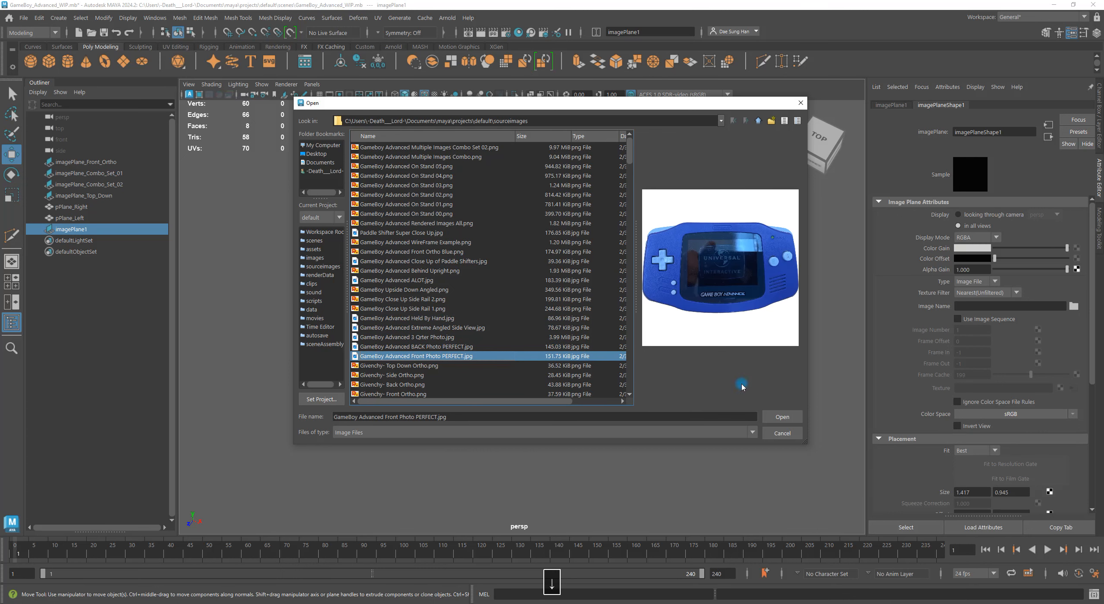
click(782, 417)
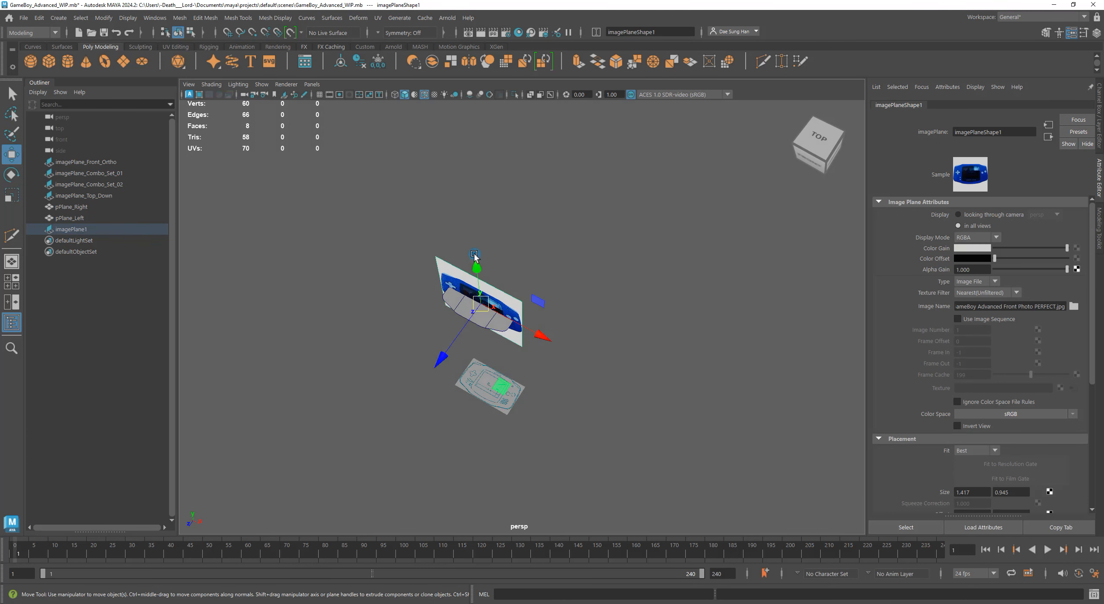
Step: Rotate the photo image plane -90 degrees about X in snapped increments, laying it flat
alt+drag(488, 310, 459, 276)
key(e)
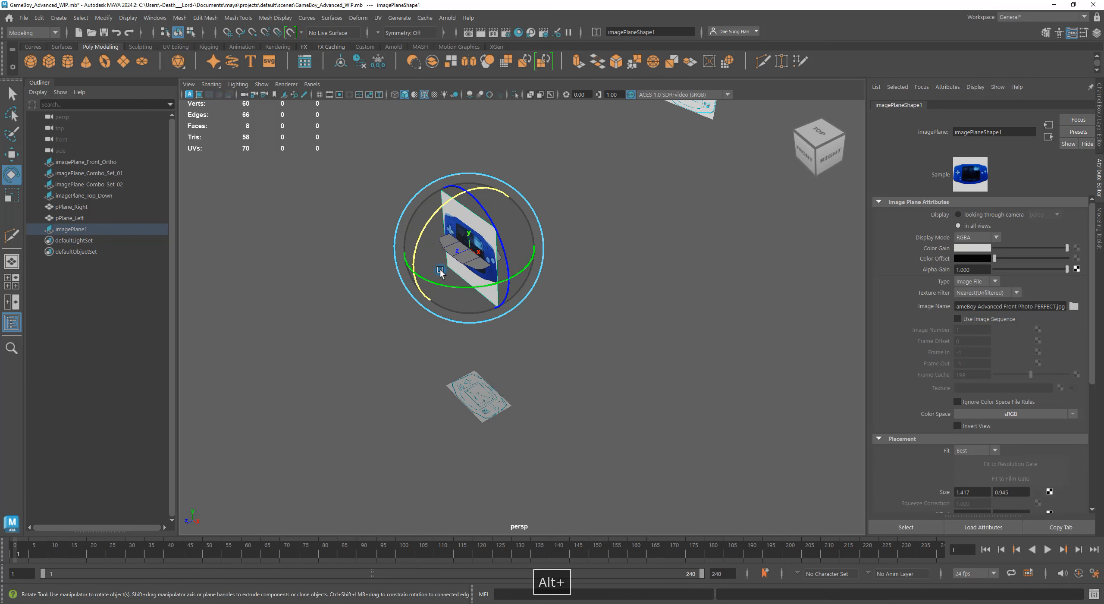
key(j)
drag(421, 241, 464, 210)
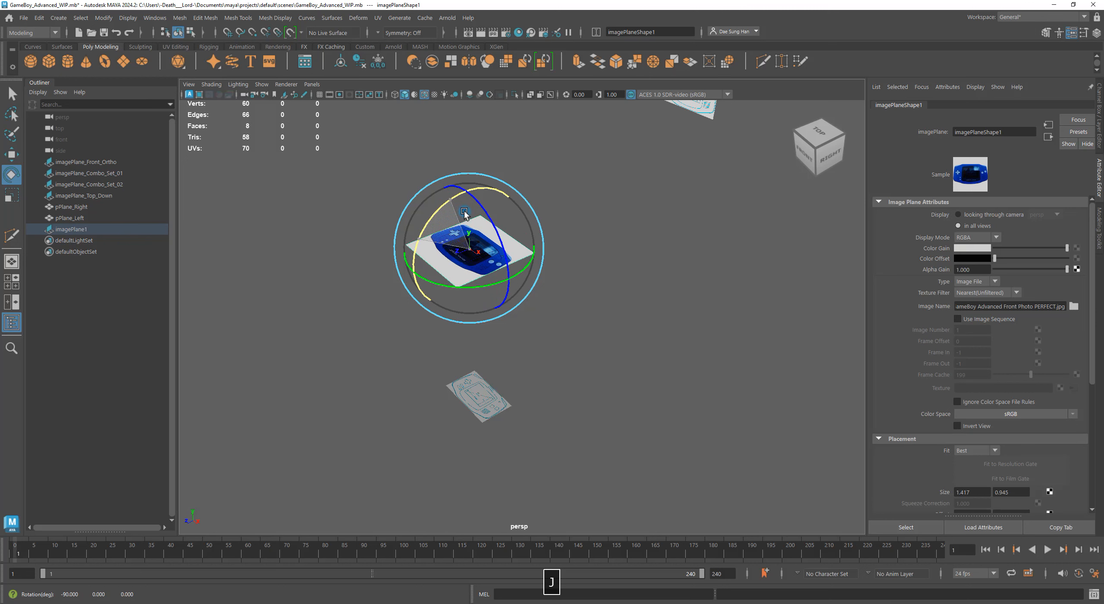
key(w)
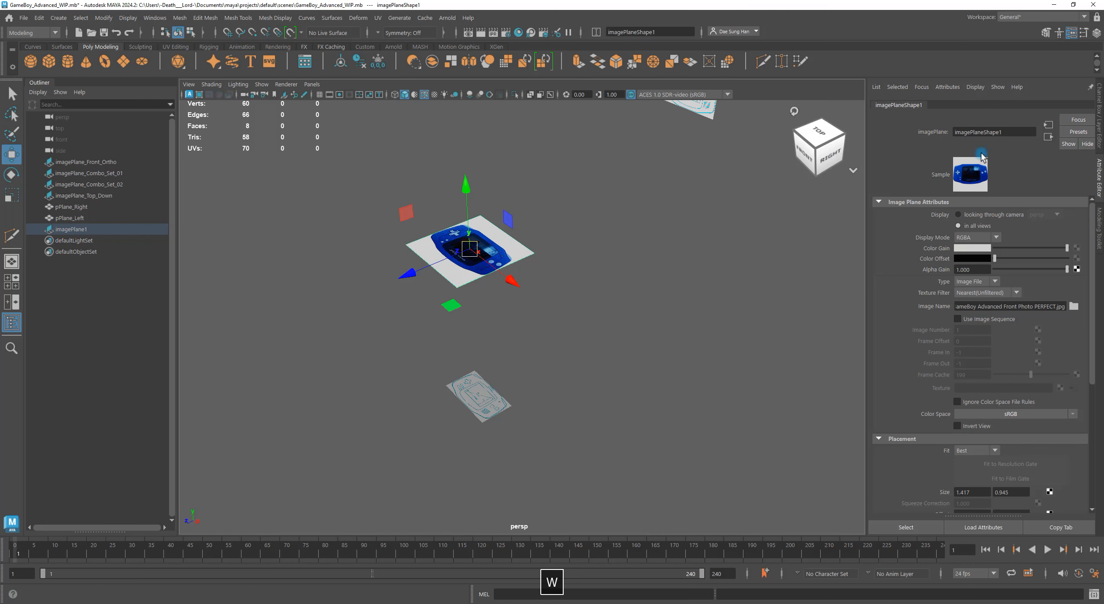
Step: Lower the photo image plane to about the blueprint's level and shift it along X to sit beside the blueprint
click(1096, 111)
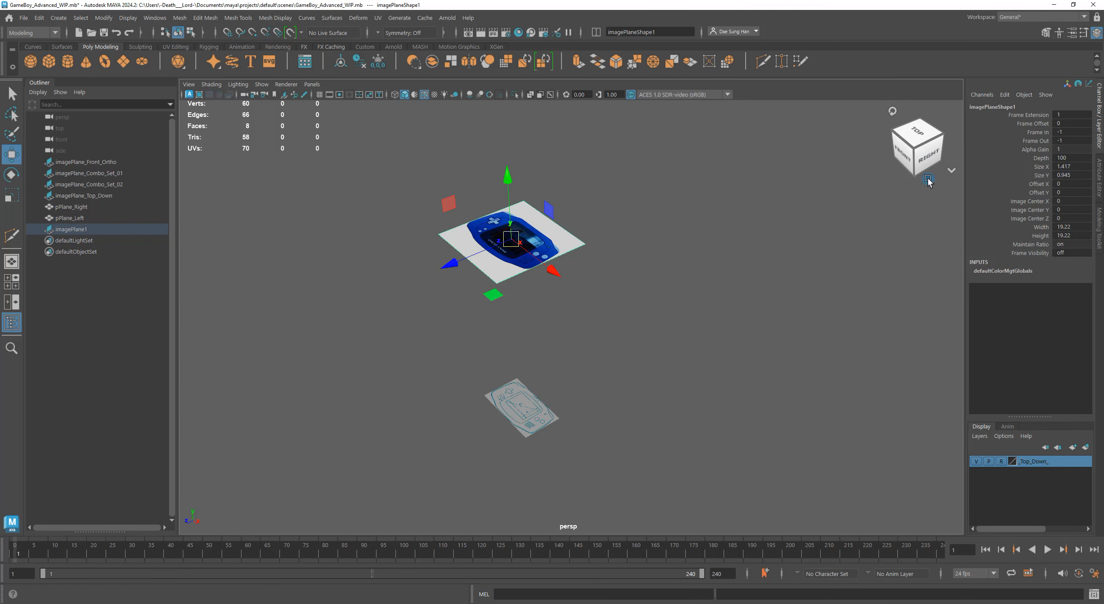
click(574, 239)
click(571, 239)
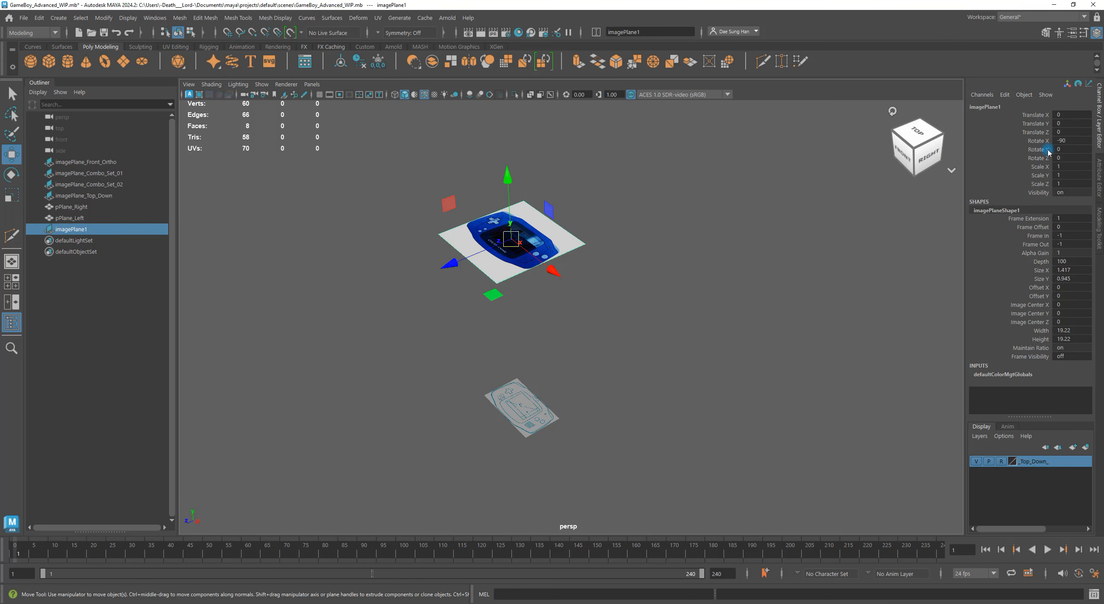
alt+drag(630, 319, 739, 198)
drag(517, 154, 624, 431)
alt+middle_drag(625, 433, 517, 390)
drag(540, 384, 608, 427)
click(682, 369)
alt+middle_drag(473, 380, 555, 348)
alt+right_drag(555, 348, 670, 375)
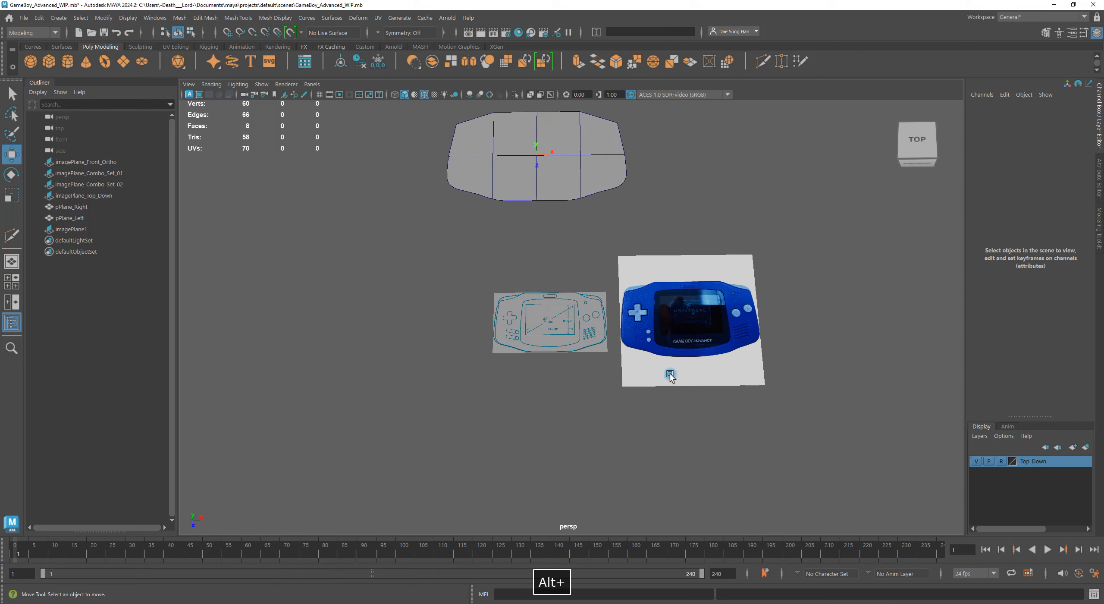
Step: Show the top view in shaded display and compare the bottom edge of the body planes with the blue console photo
key(space)
key(space)
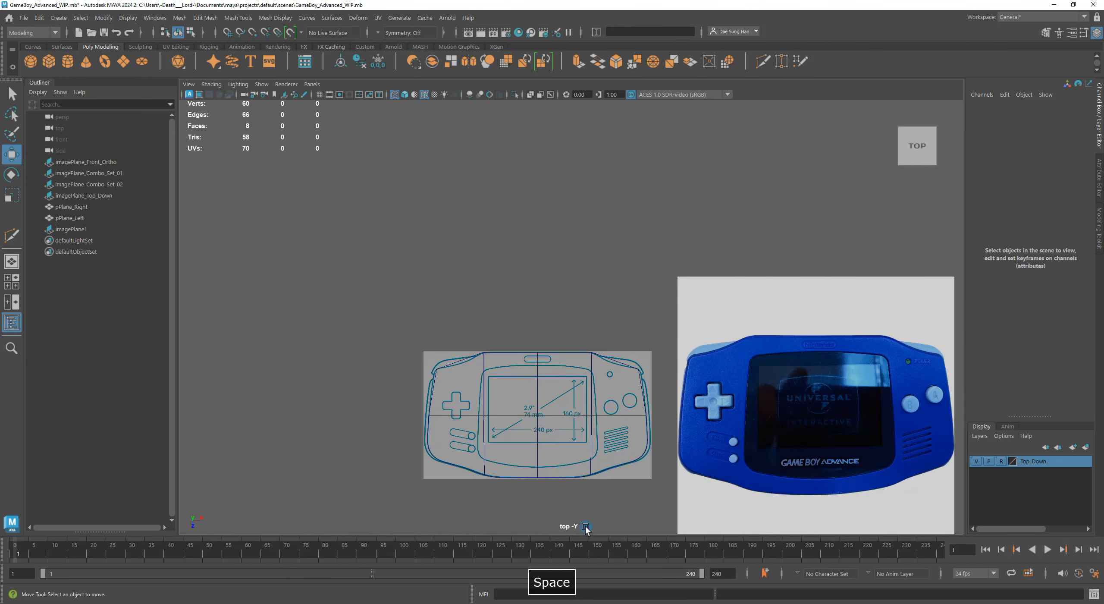
alt+middle_drag(673, 453, 427, 339)
click(428, 339)
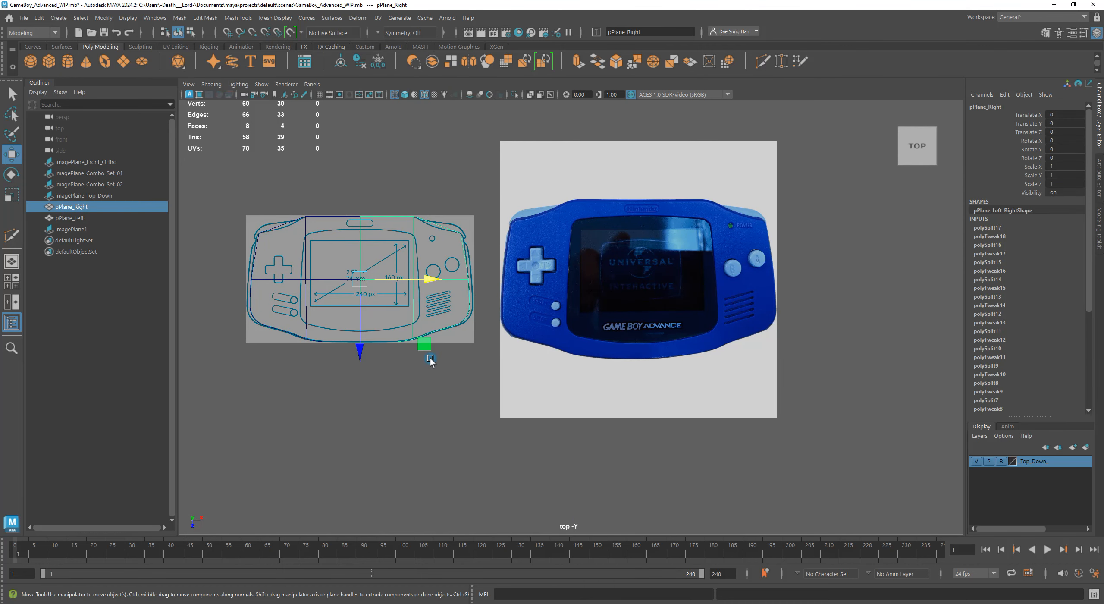
alt+right_drag(430, 360, 448, 345)
key(5)
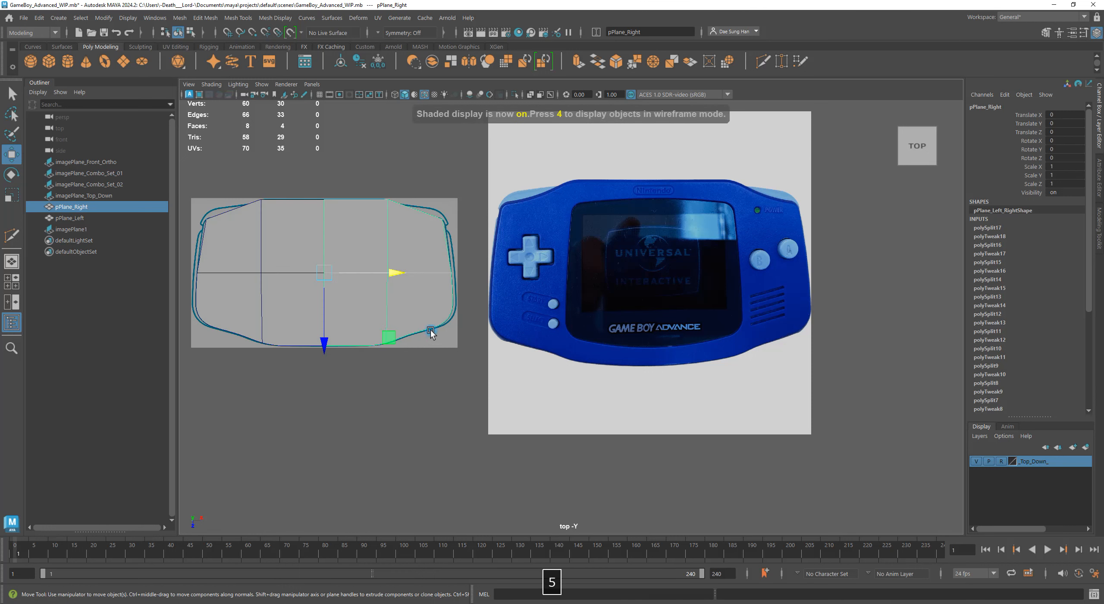
click(428, 380)
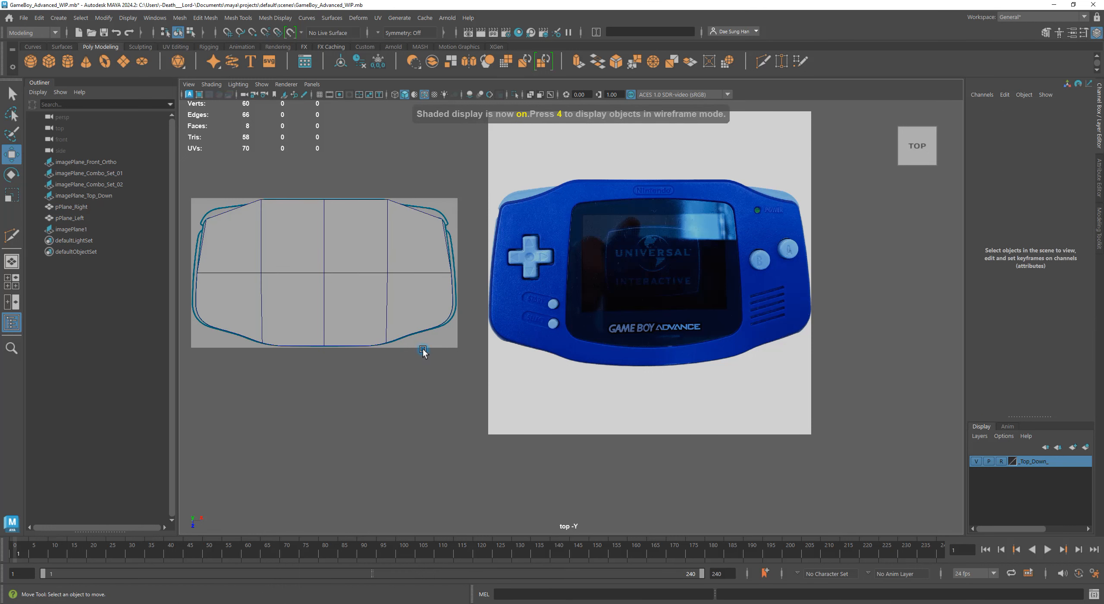
mouse_move(428, 357)
alt+middle_down()
mouse_move(530, 382)
mouse_move(520, 347)
alt+middle_up()
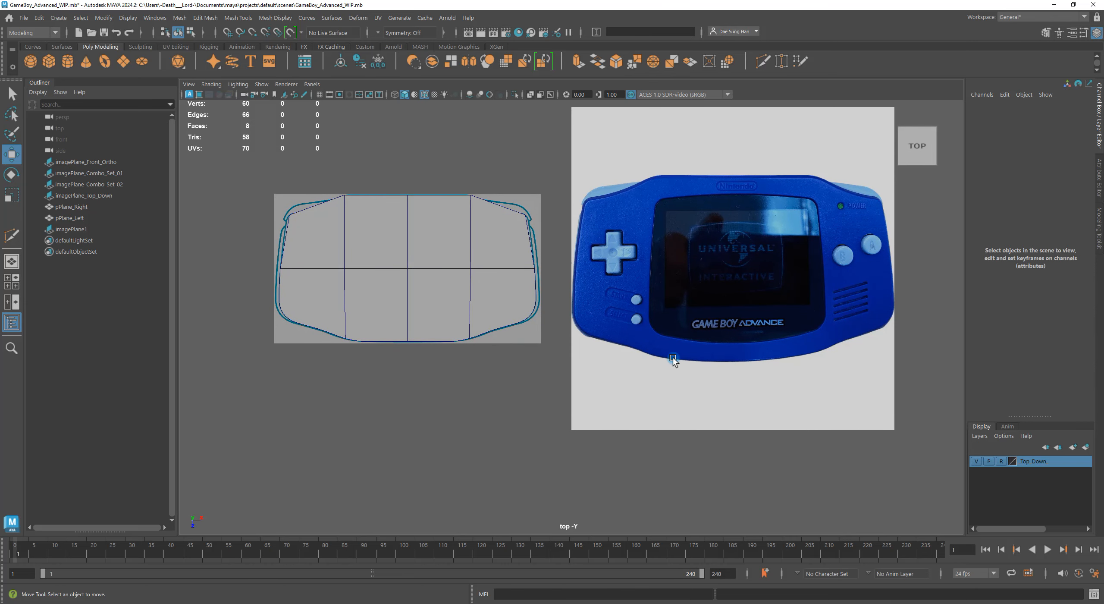
alt+right_drag(516, 336, 727, 376)
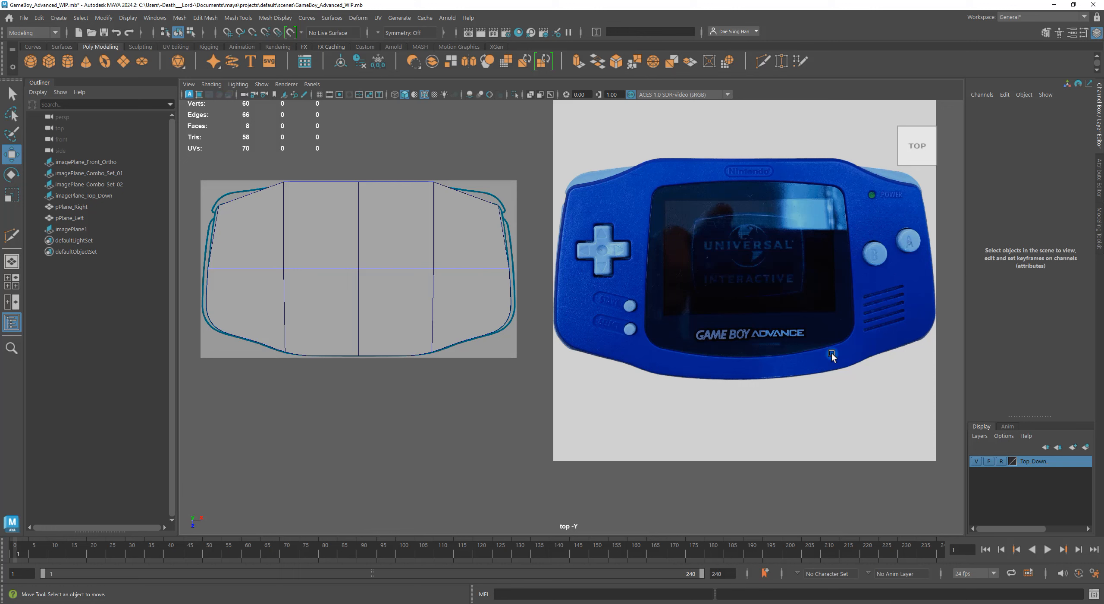
Step: Move the photo image plane farther from the blueprint along X, to Translate X 29.176
click(882, 302)
click(815, 496)
click(819, 367)
alt+right_drag(785, 358, 791, 312)
middle_drag(791, 313, 918, 314)
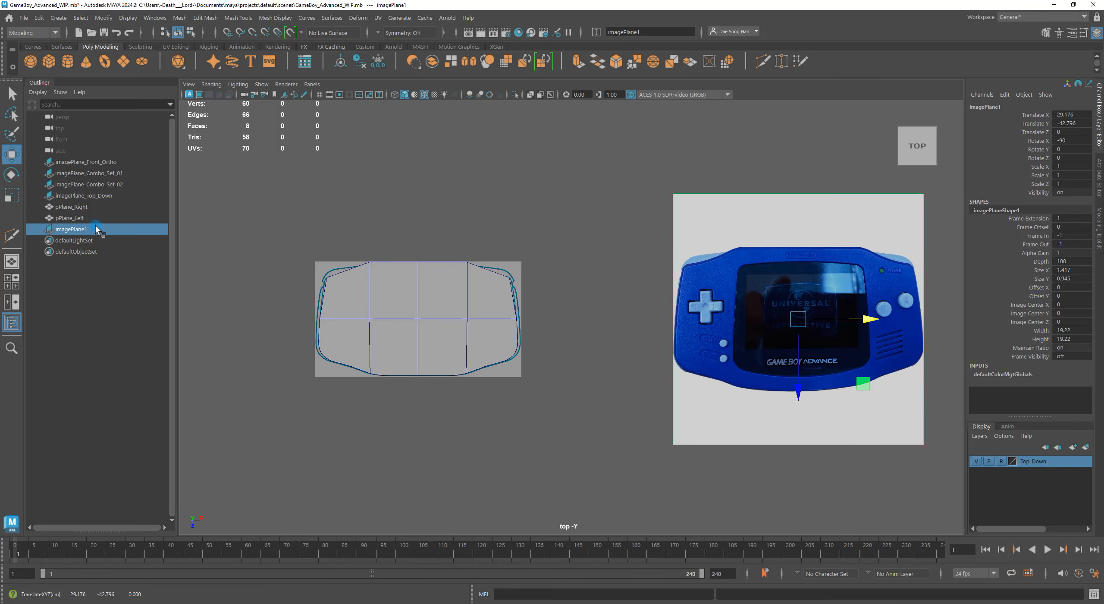
Step: Rename the photo image plane as "imagePlane Top Down Photo Ref" and clear the selection
double_click(78, 231)
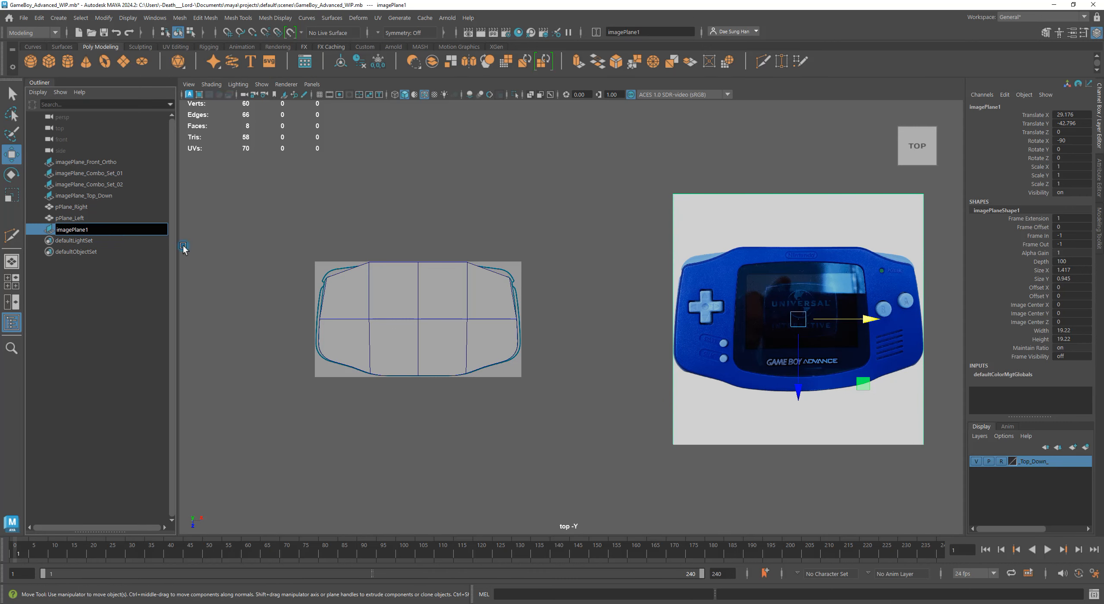
key(BackSpace)
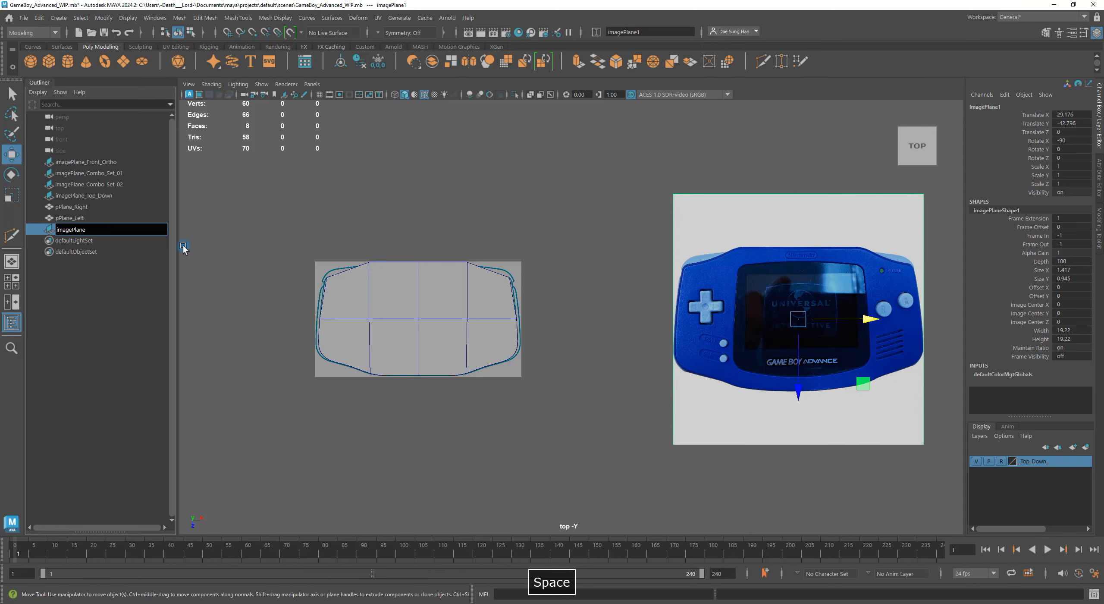
text(Top Down)
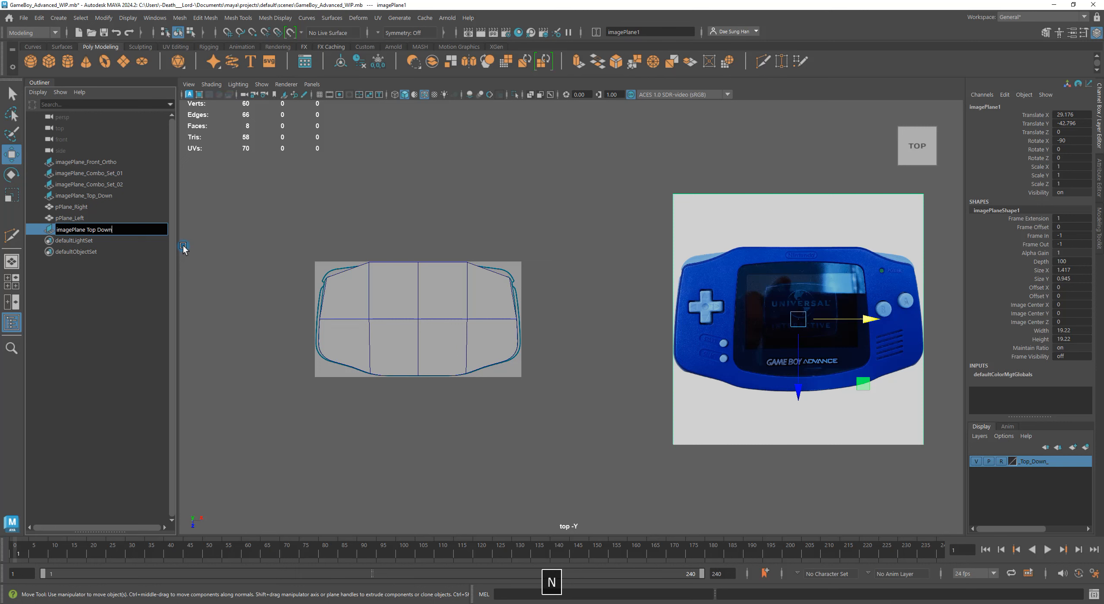
text( Photo )
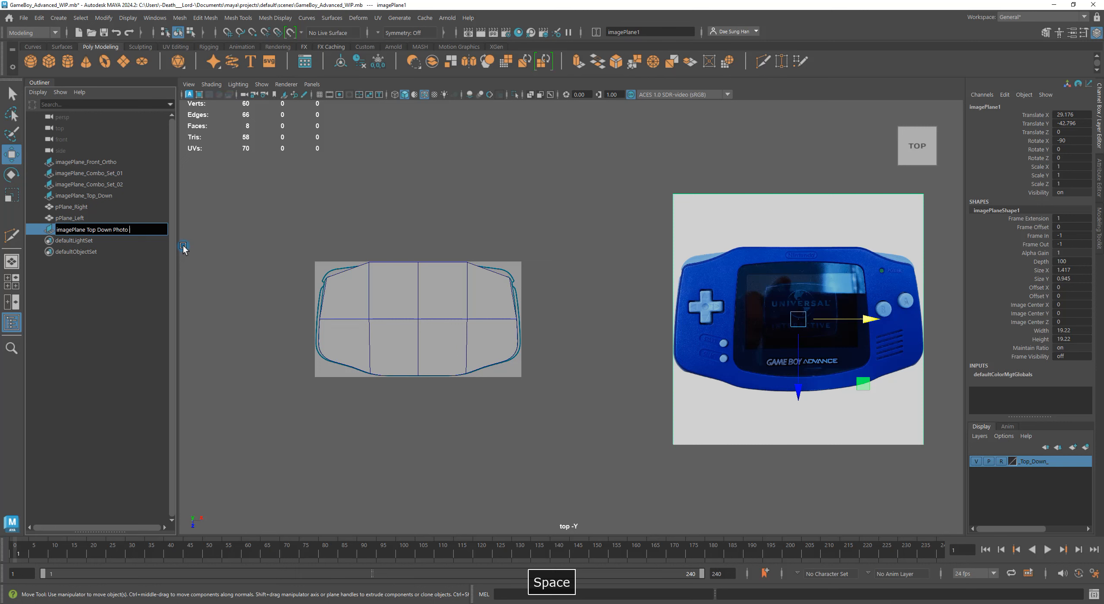
text(Ref)
key(Return)
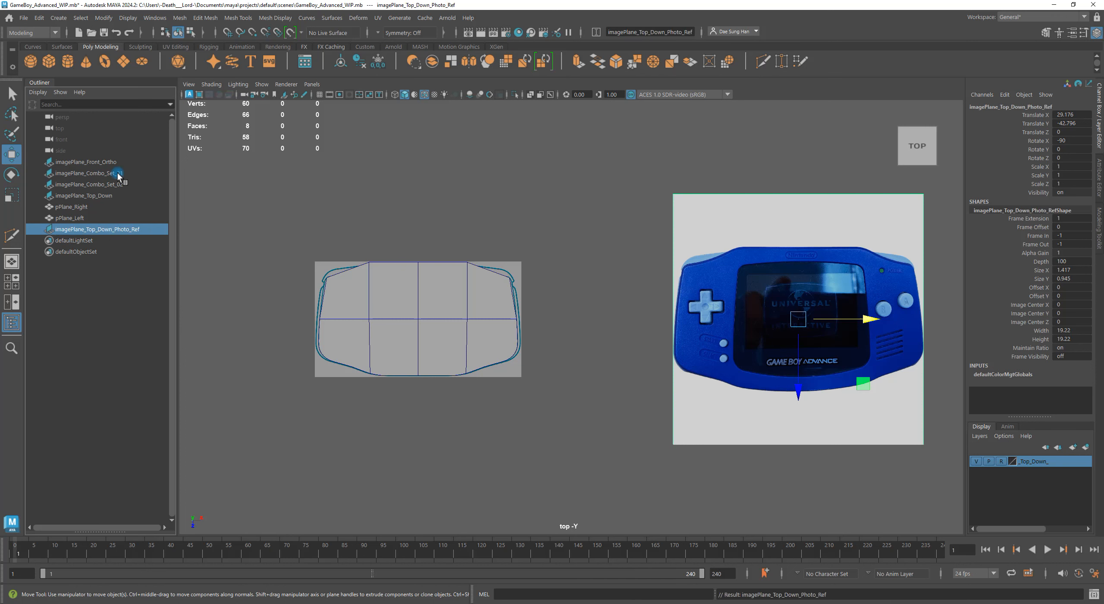
click(519, 229)
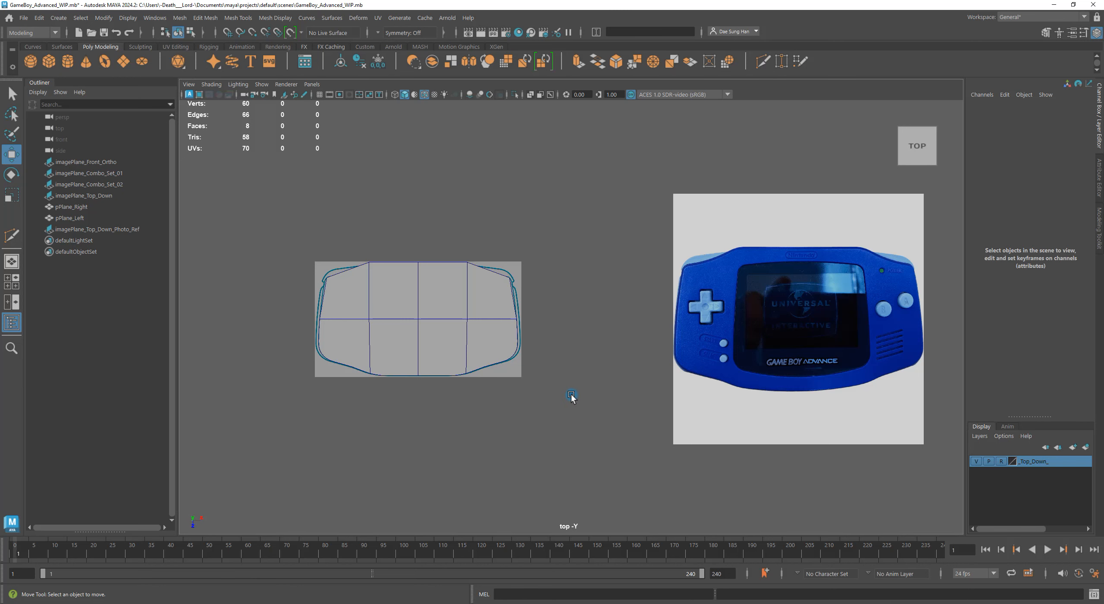
alt+right_drag(445, 358, 488, 348)
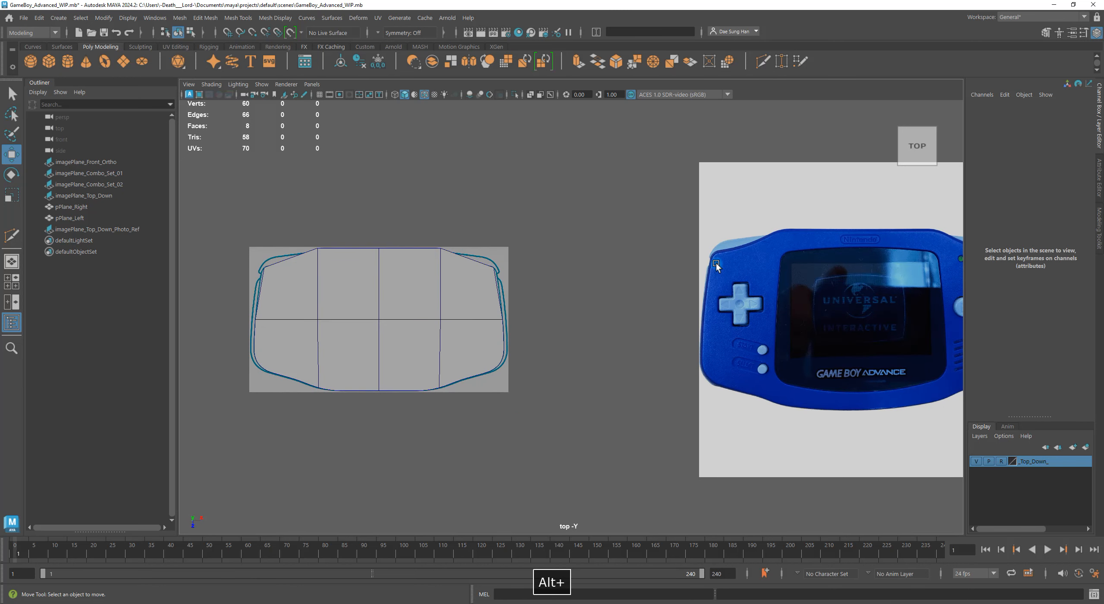
Step: Compare the right end of the body planes with the blue console photo in the top view
alt+middle_drag(477, 255, 572, 192)
alt+right_drag(630, 244, 710, 296)
alt+middle_drag(597, 291, 364, 301)
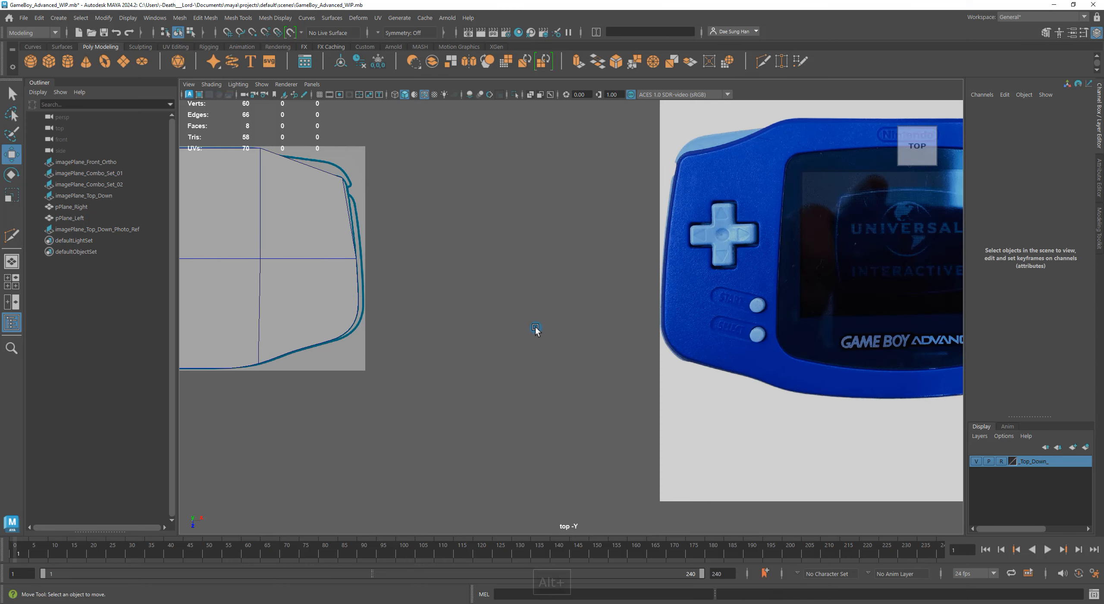
alt+right_drag(536, 330, 462, 305)
alt+middle_drag(515, 286, 654, 330)
drag(468, 325, 540, 349)
alt+middle_drag(514, 320, 618, 326)
Step: Examine how the body planes, blueprint and console photo are arranged in the perspective view
key(space)
key(space)
alt+drag(783, 202, 567, 238)
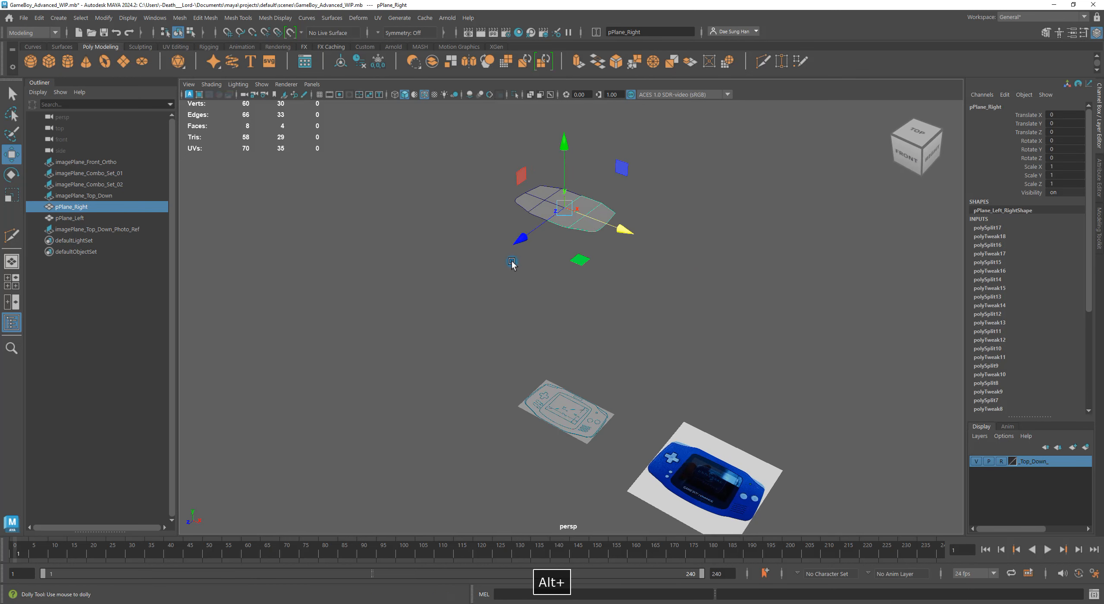
alt+right_drag(512, 264, 551, 289)
click(714, 291)
alt+drag(605, 423, 605, 432)
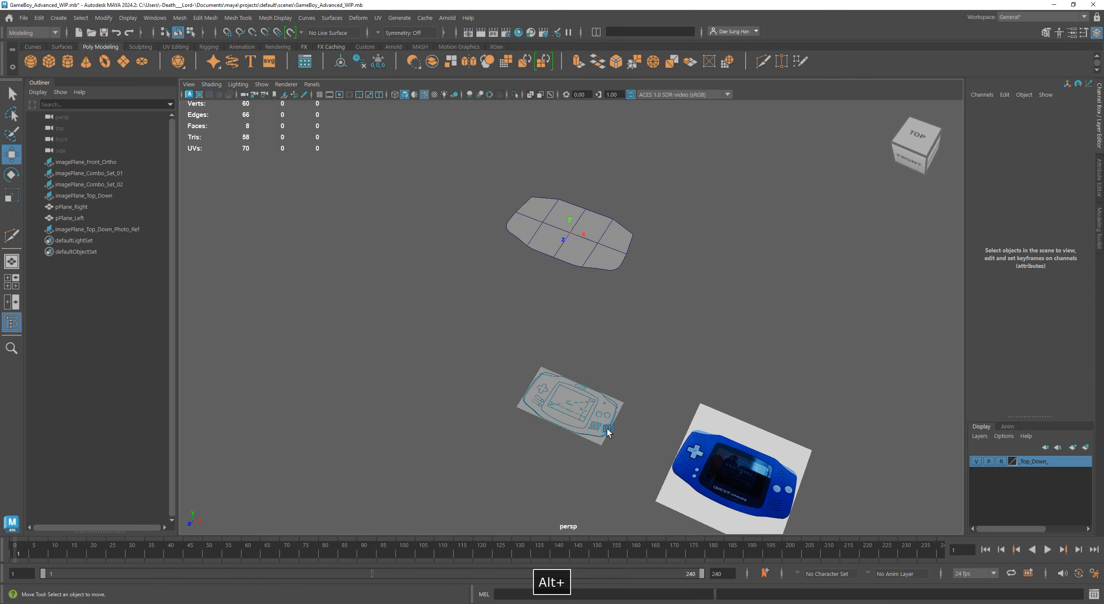
alt+middle_drag(576, 367, 512, 283)
alt+right_drag(513, 283, 590, 348)
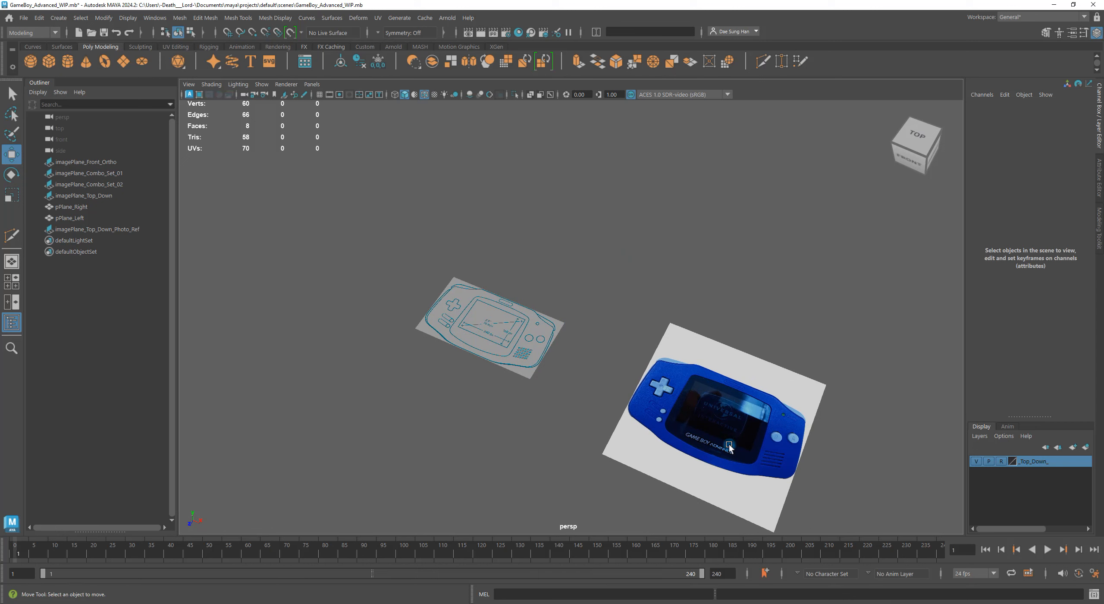
alt+middle_drag(575, 264, 653, 308)
alt+right_drag(653, 308, 531, 292)
alt+middle_drag(557, 236, 579, 304)
click(611, 272)
alt+drag(581, 291, 573, 248)
alt+middle_drag(596, 269, 577, 293)
alt+middle_drag(609, 410, 601, 380)
alt+right_drag(601, 381, 697, 308)
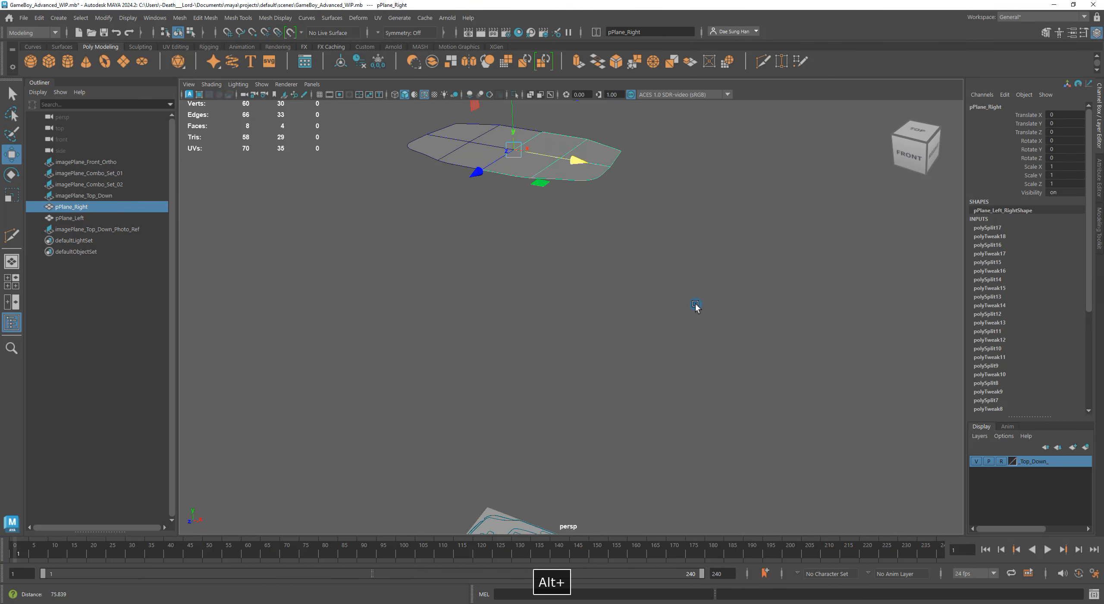
alt+drag(555, 196, 559, 268)
click(692, 279)
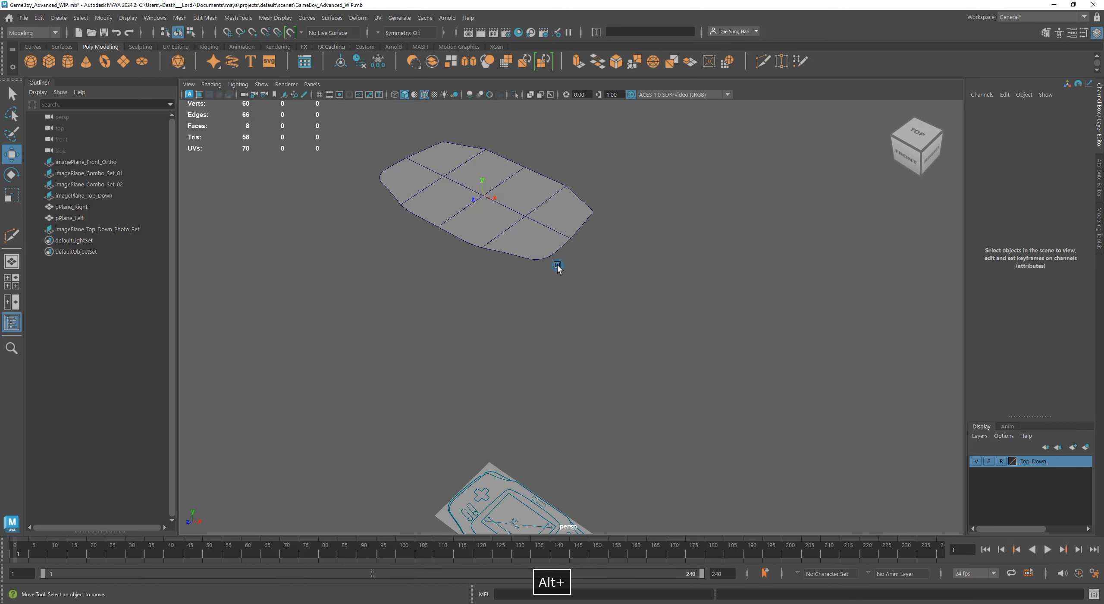
alt+right_drag(559, 269, 575, 274)
alt+drag(559, 270, 537, 257)
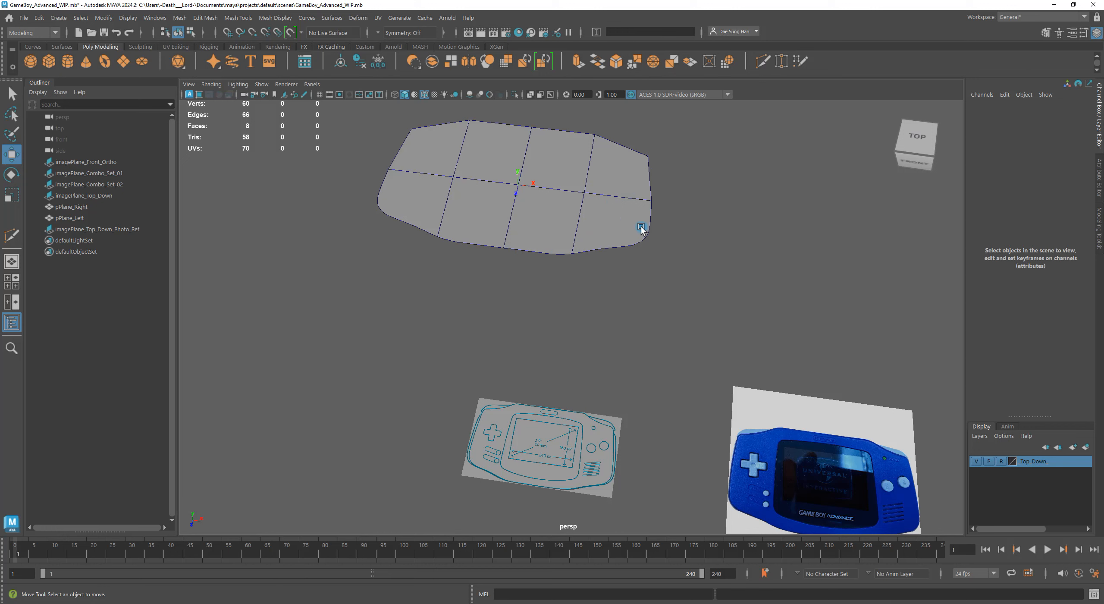
Step: Select both body planes and inspect their outline and flatness up close from several angles
alt+drag(627, 229, 643, 273)
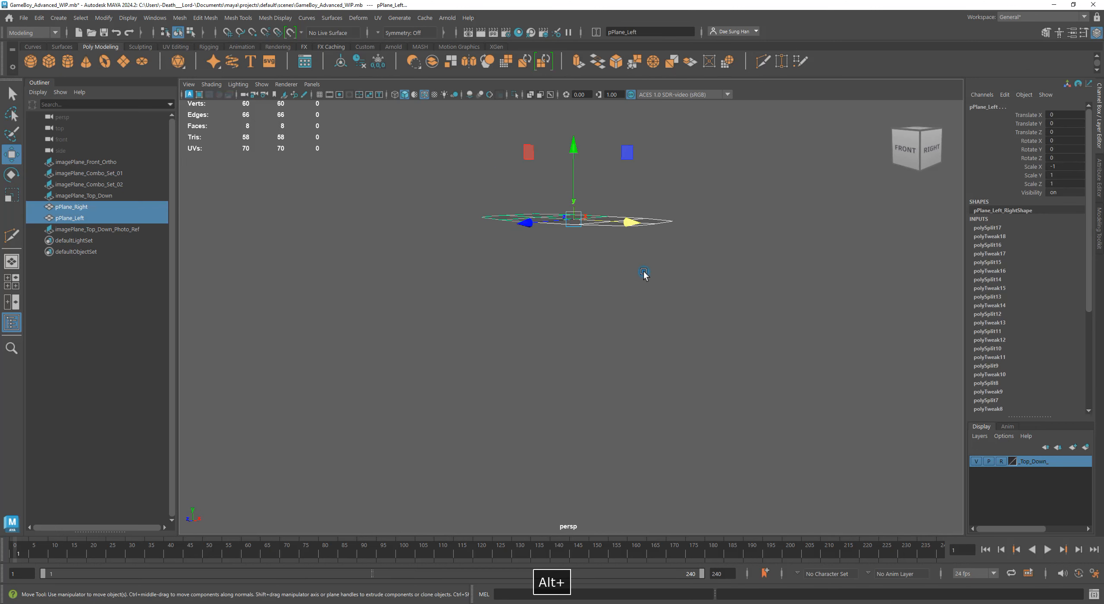
key(f)
key(q)
alt+drag(772, 393, 512, 401)
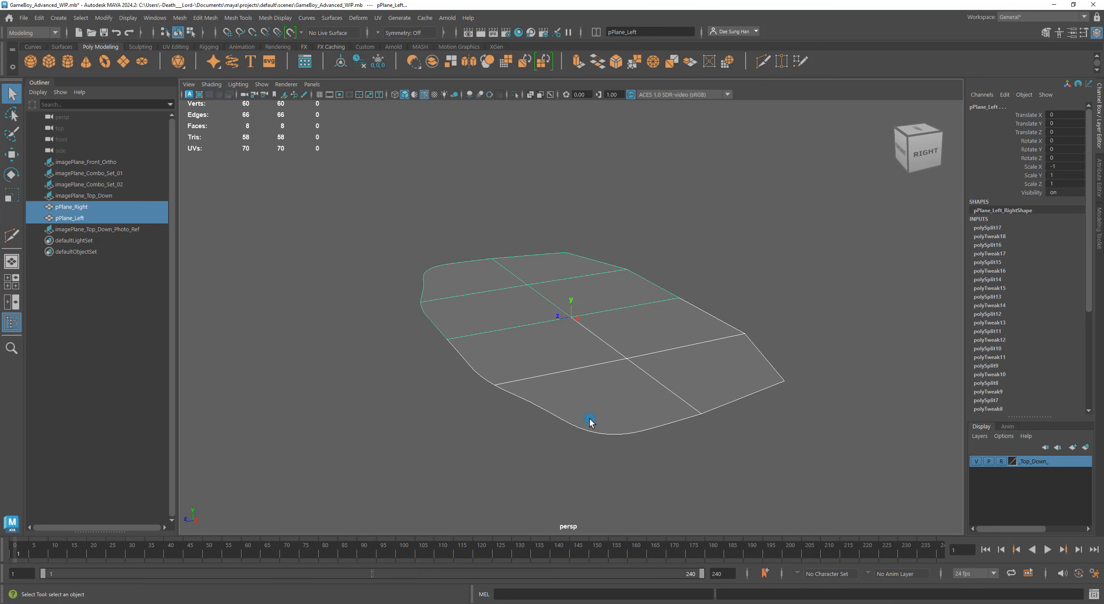
alt+drag(590, 417, 611, 344)
alt+drag(602, 264, 531, 308)
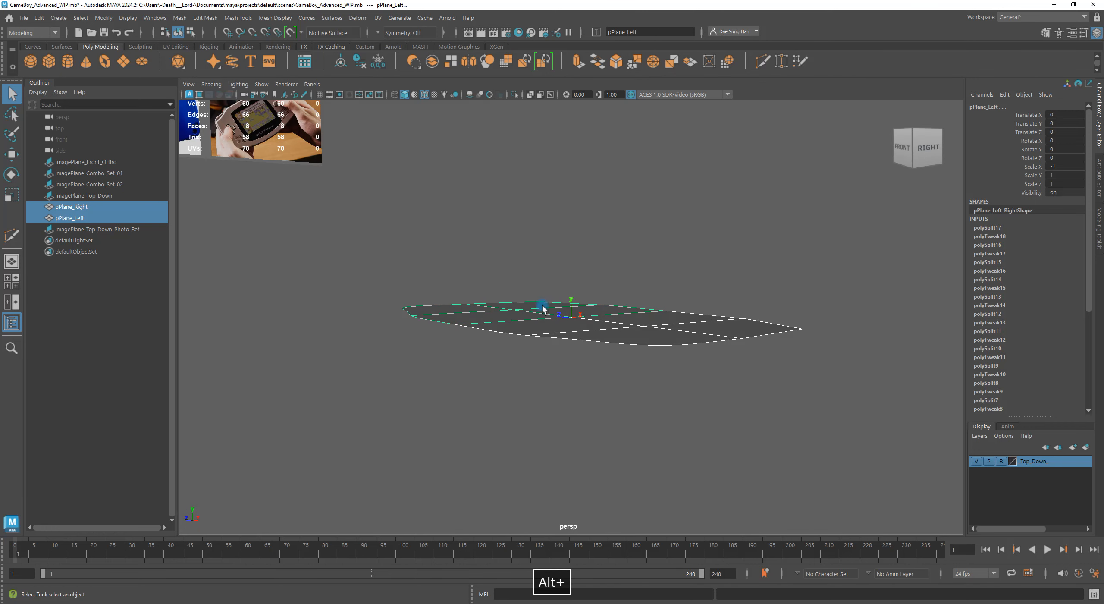
alt+drag(735, 383, 675, 407)
alt+right_drag(739, 387, 692, 419)
alt+middle_drag(692, 419, 685, 401)
alt+drag(686, 401, 561, 308)
alt+right_drag(560, 308, 597, 461)
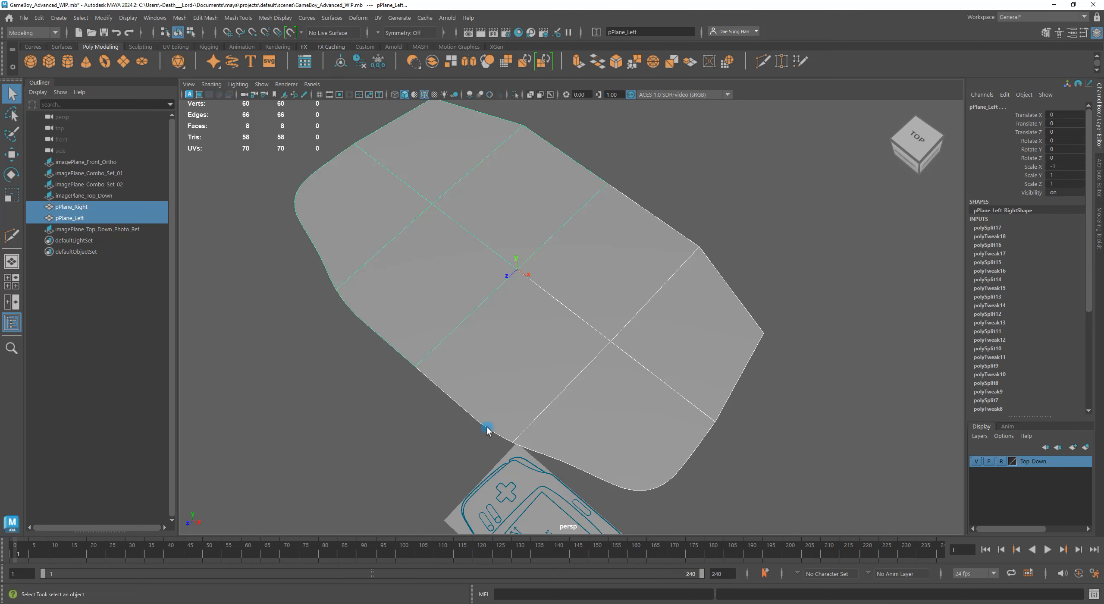
alt+drag(661, 492, 719, 456)
alt+right_drag(719, 455, 658, 436)
alt+middle_drag(658, 433, 670, 309)
alt+right_drag(742, 410, 710, 402)
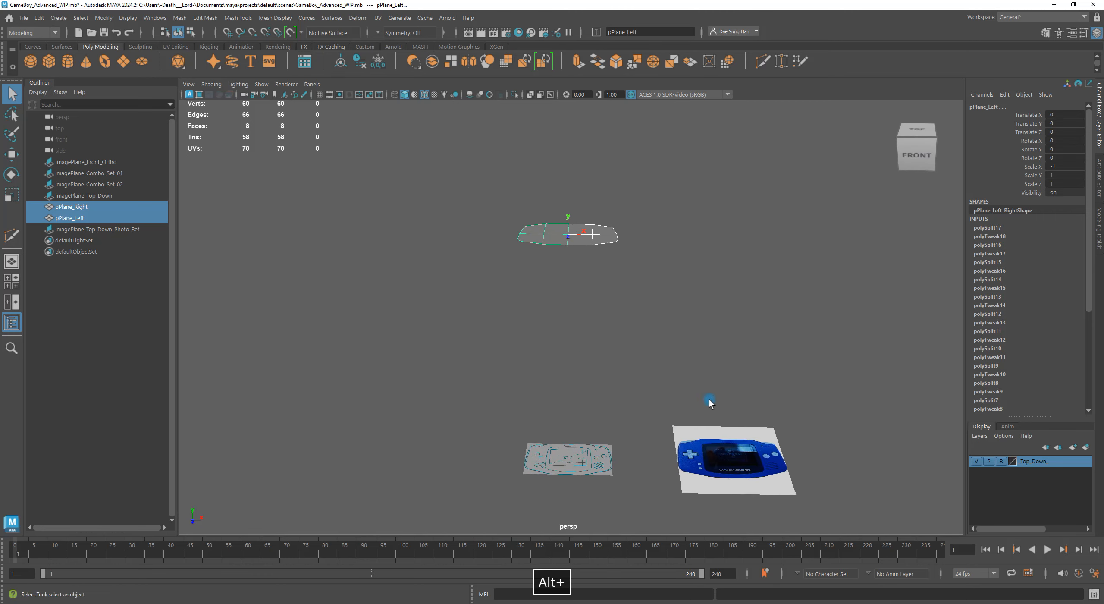
alt+drag(709, 402, 597, 348)
Step: Select the right body plane and review its list of construction history inputs
key(w)
alt+drag(695, 379, 603, 249)
click(680, 331)
click(584, 225)
scroll(982, 211, down, 3)
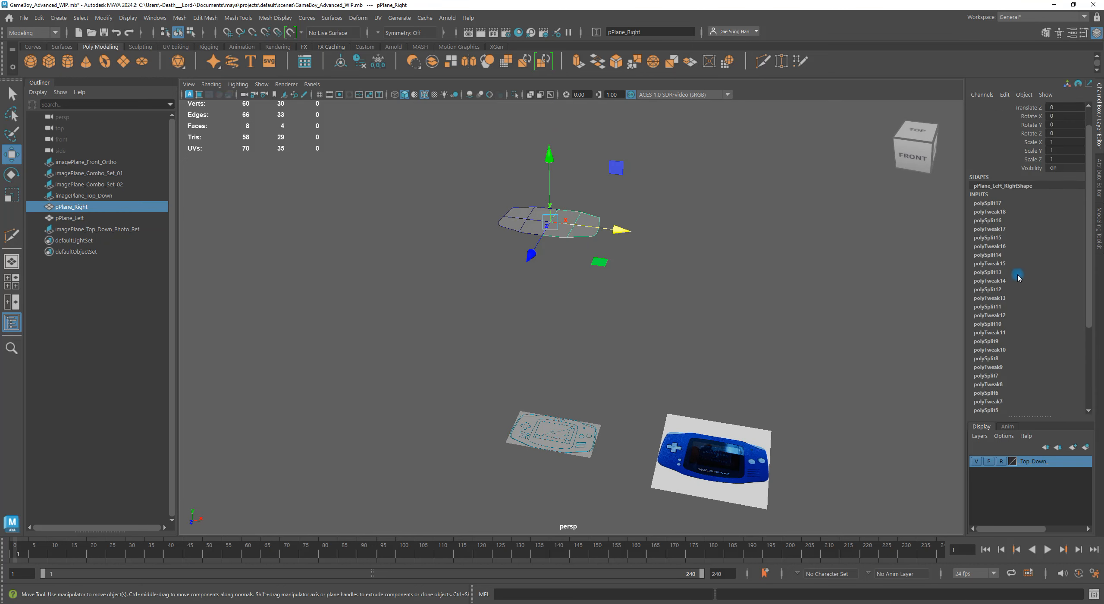
scroll(992, 352, down, 3)
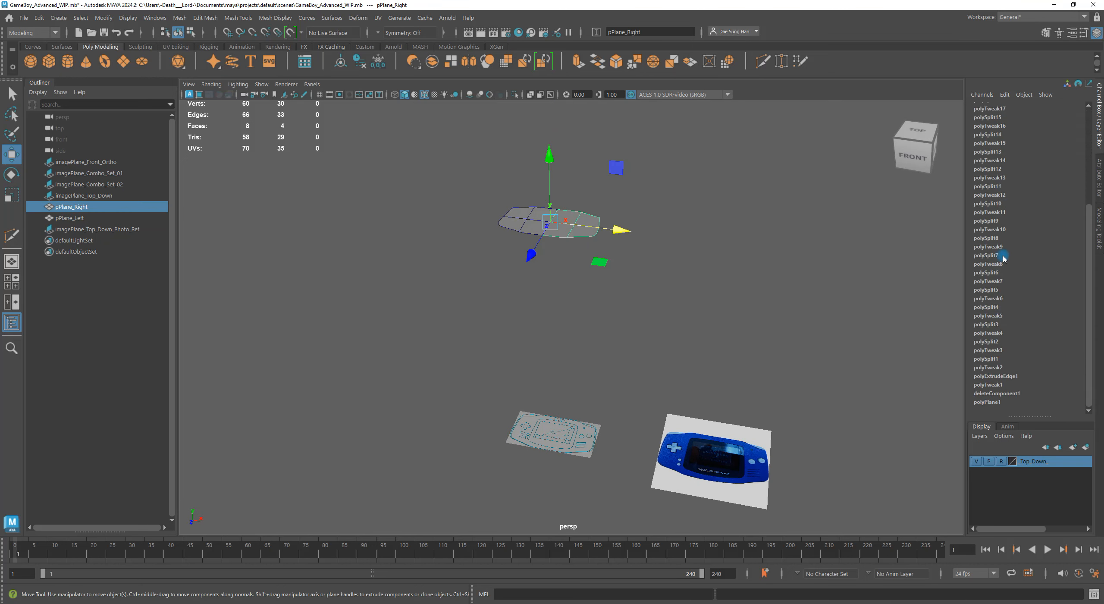
scroll(1006, 310, up, 5)
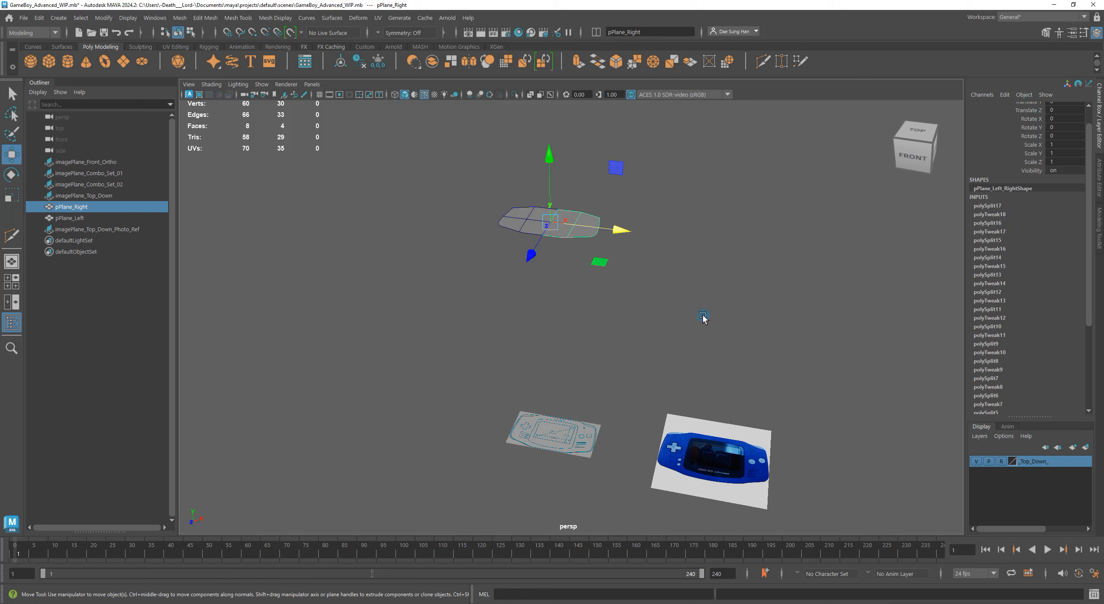
scroll(1022, 327, down, 3)
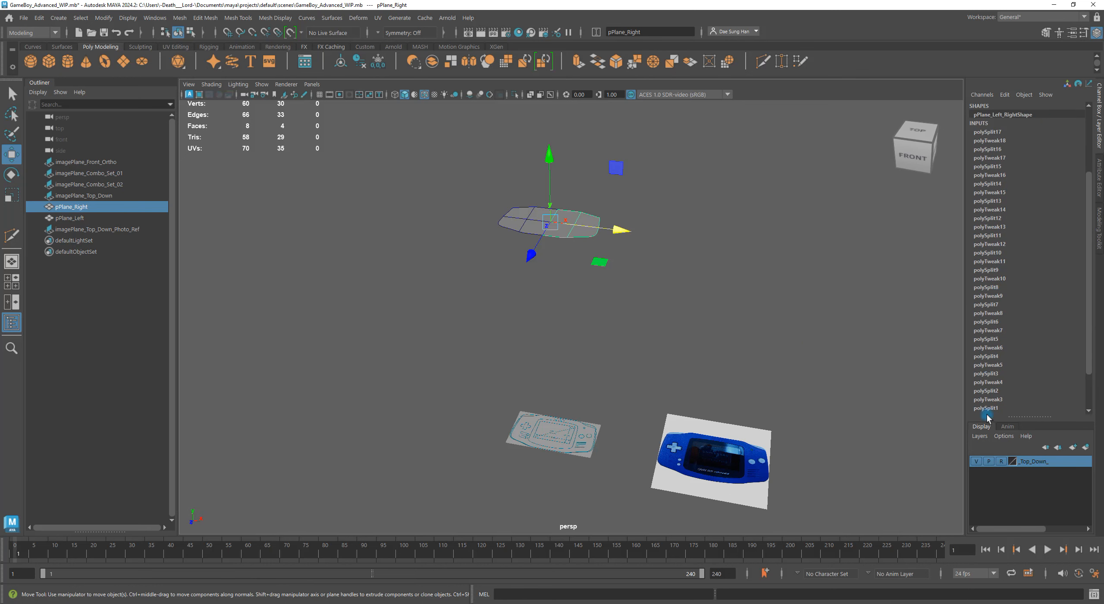
Step: Delete the construction history of both body planes and clear the selection
alt+drag(690, 263, 451, 267)
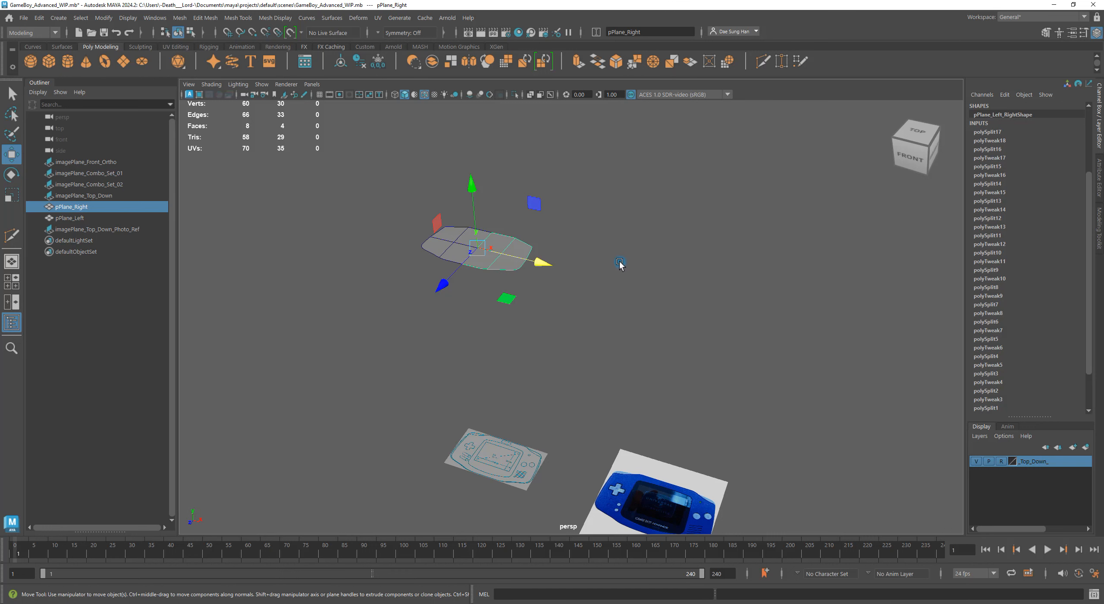
click(620, 261)
click(523, 255)
drag(372, 237, 502, 244)
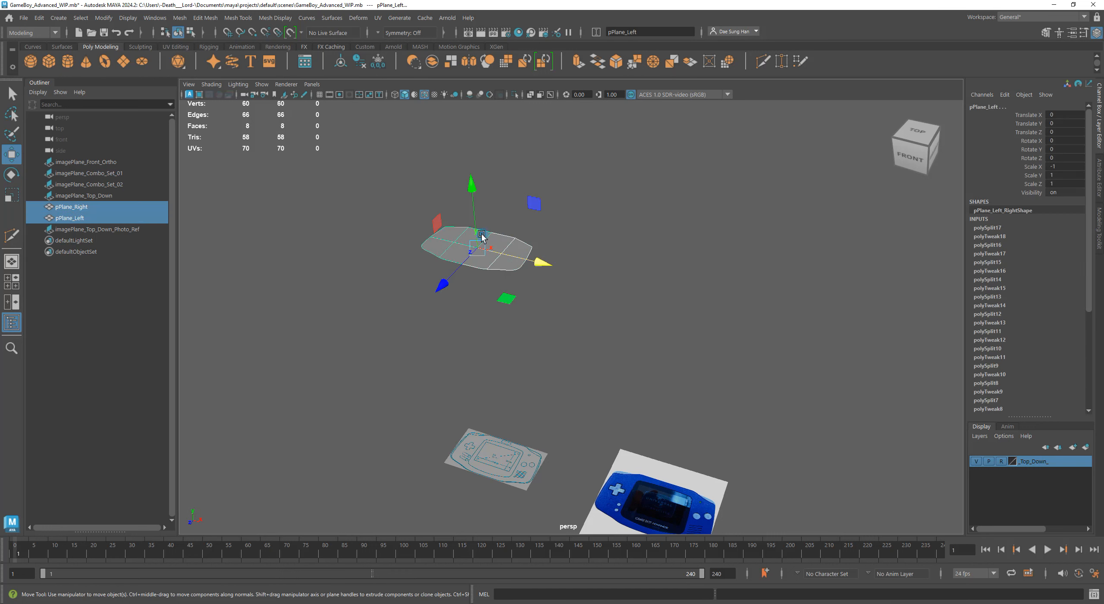
click(39, 18)
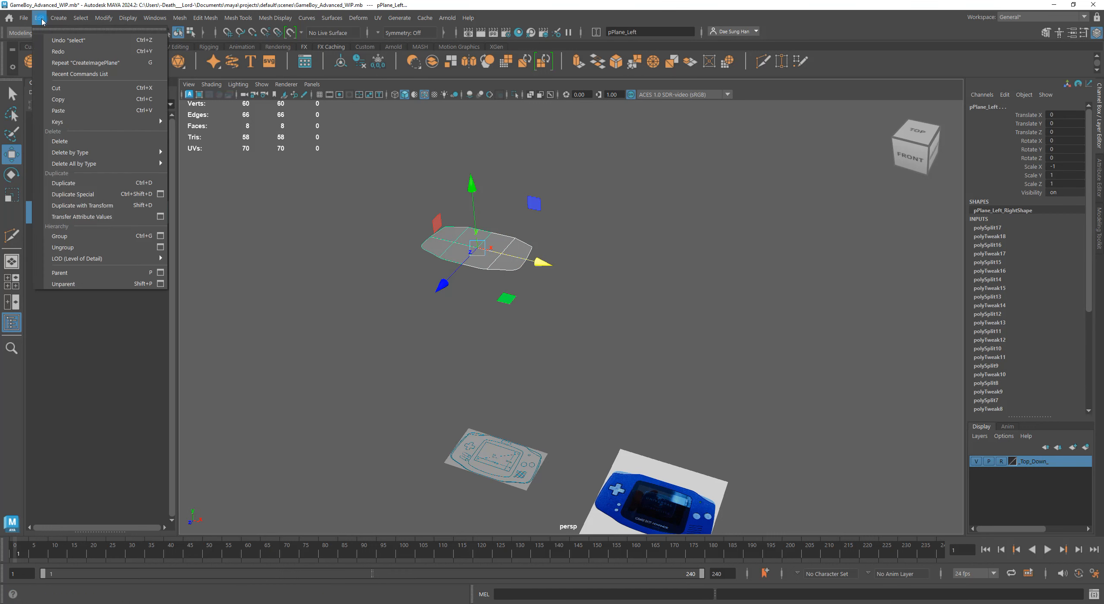
mouse_move(93, 156)
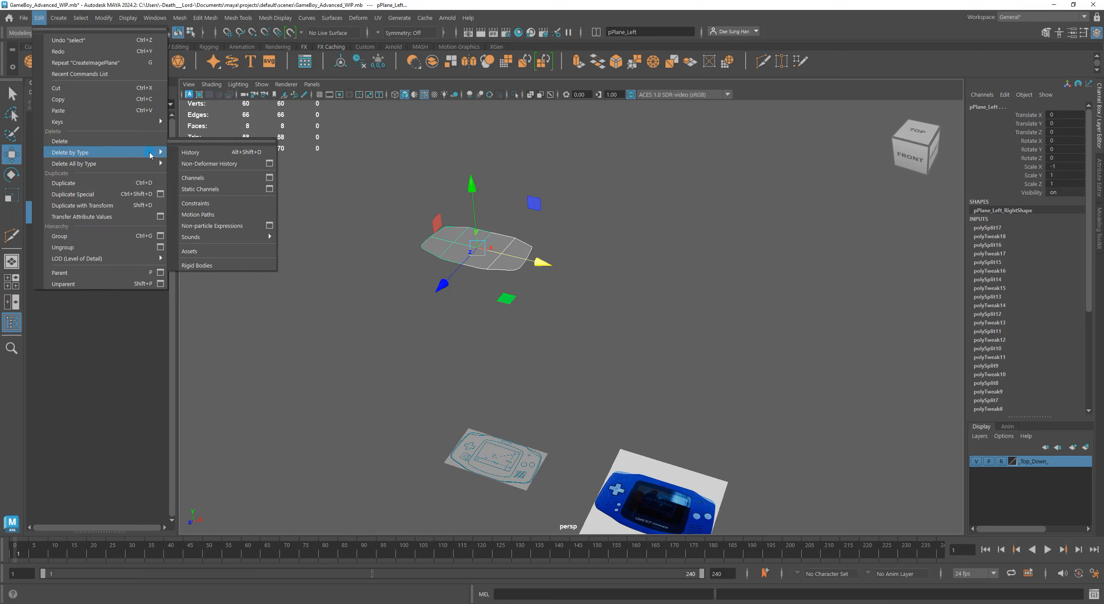
click(194, 153)
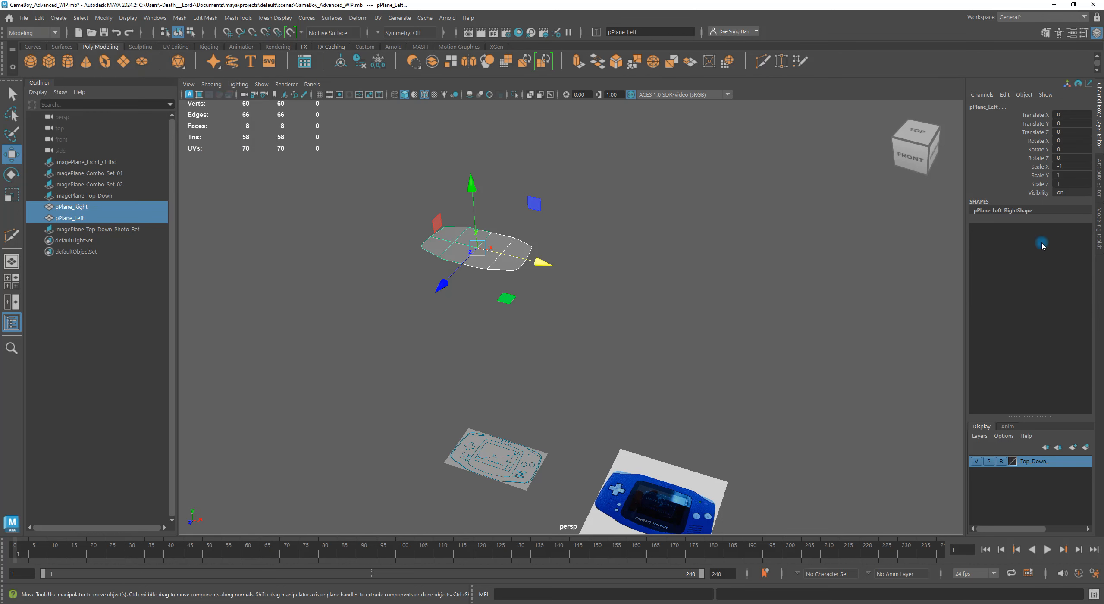
click(451, 345)
alt+drag(451, 345, 483, 326)
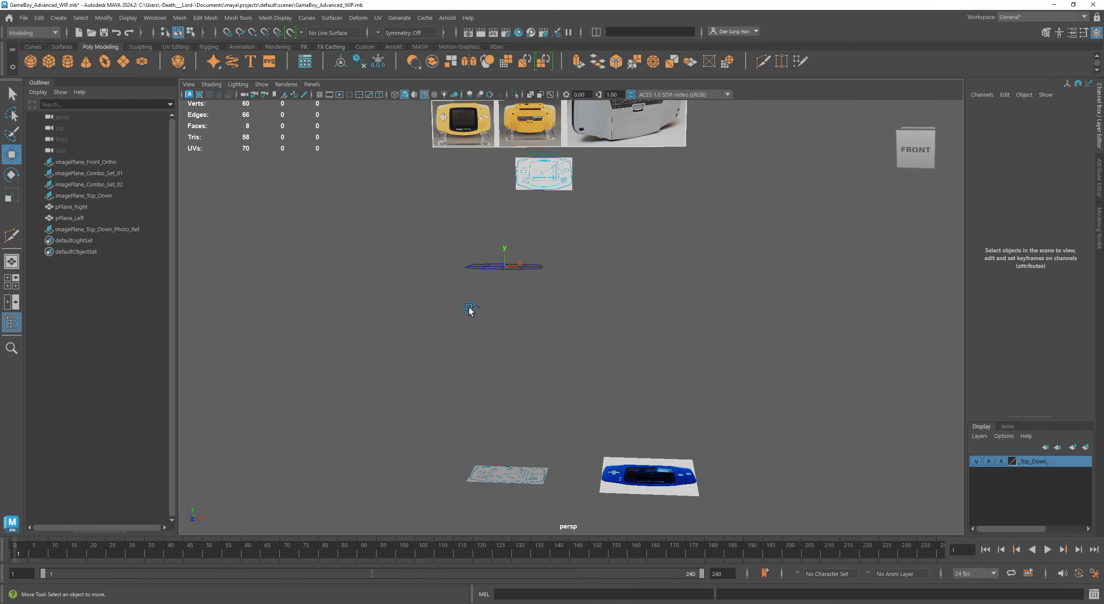
key(ctrl+shift+s)
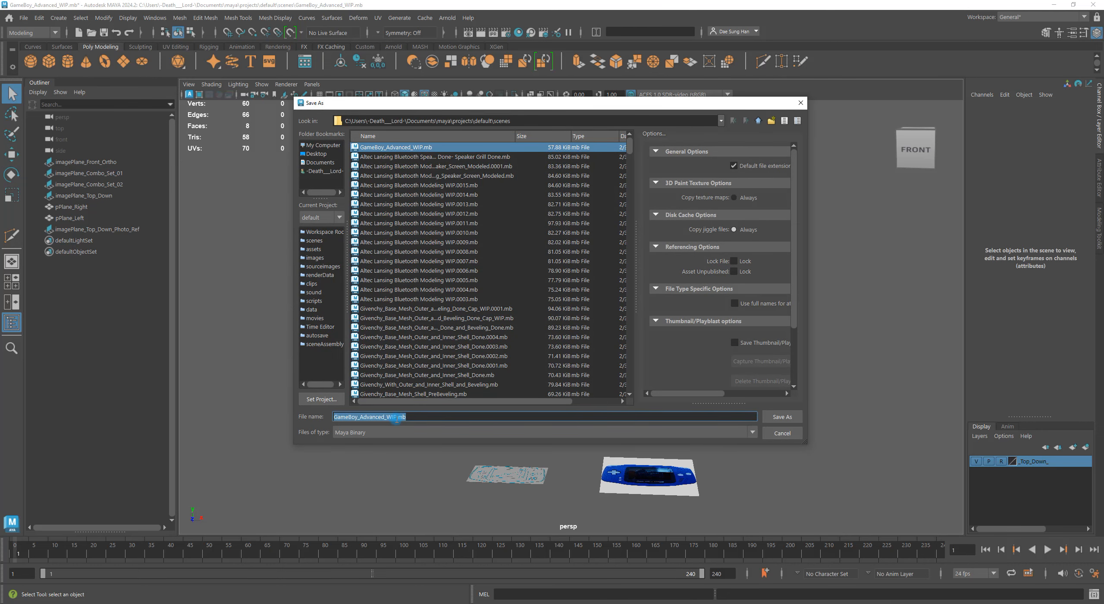
click(396, 416)
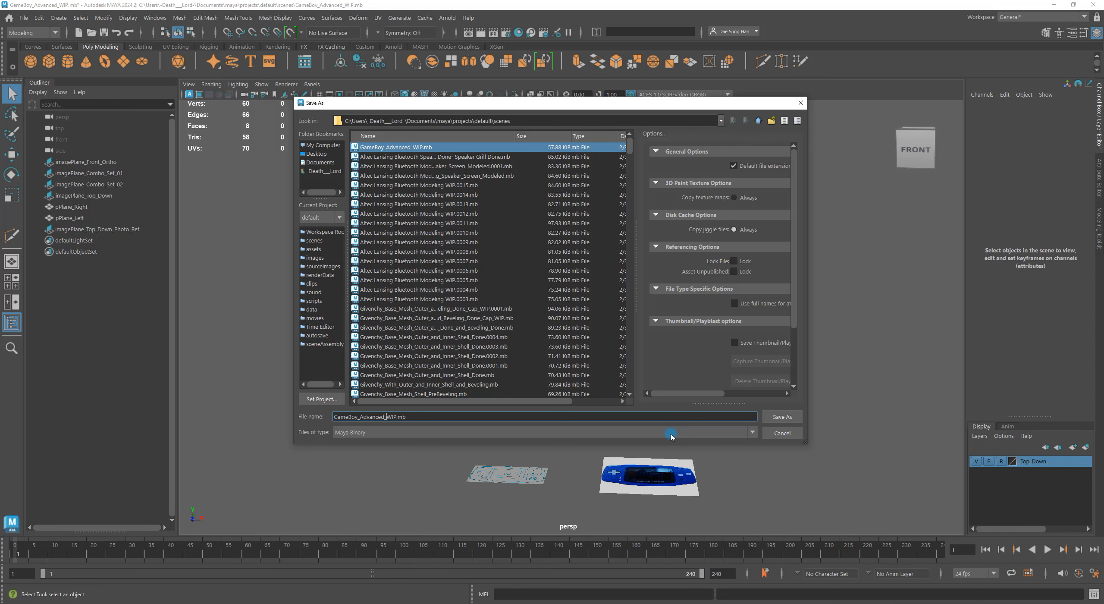
text(Top)
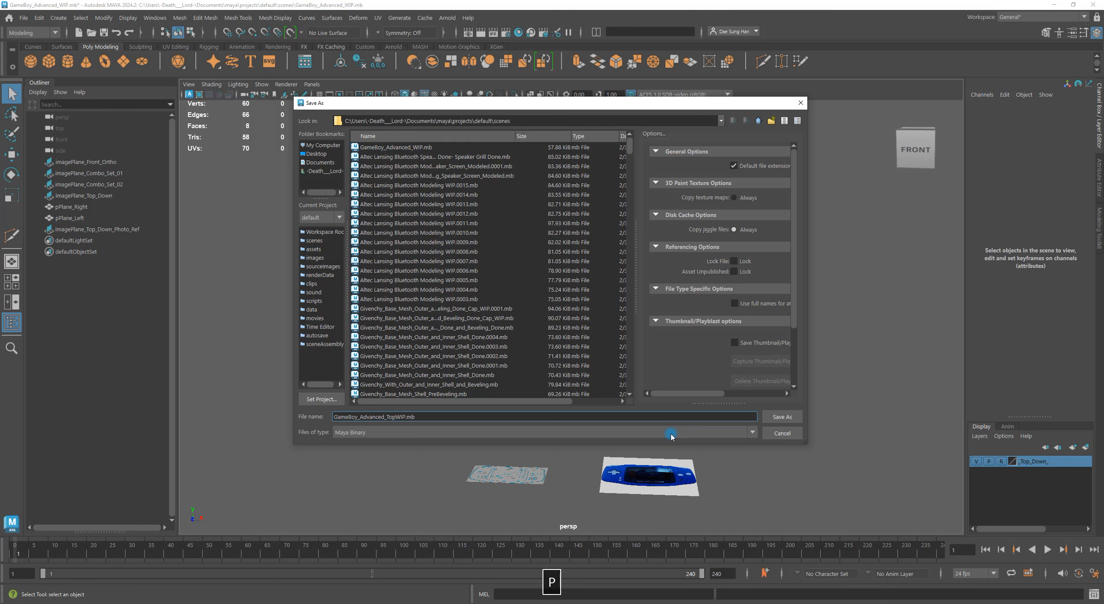
key(BackSpace)
key(BackSpace)
key(BackSpace)
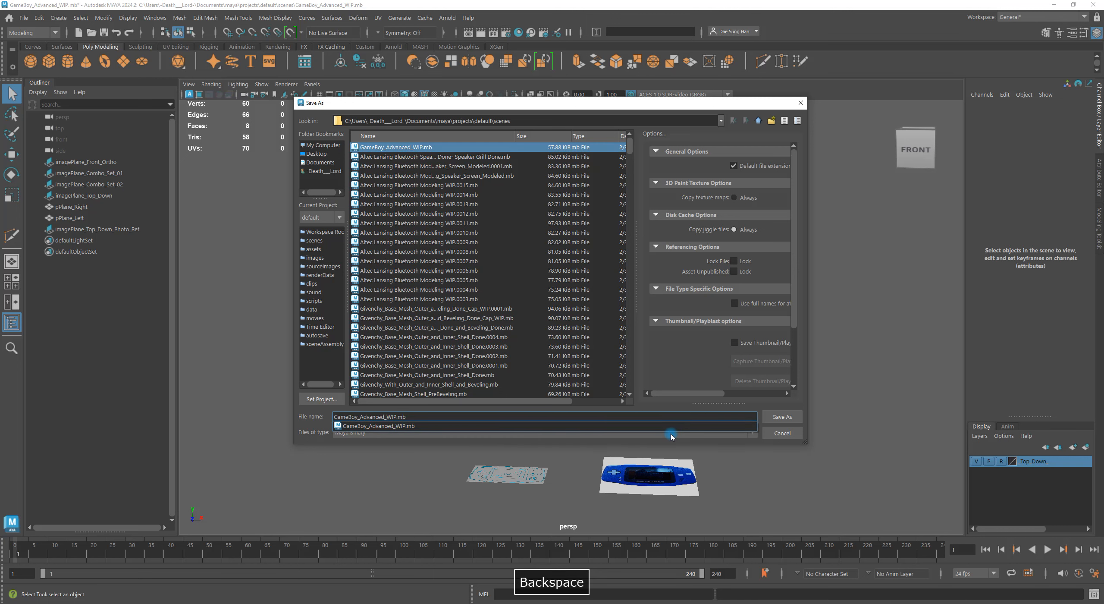
click(791, 433)
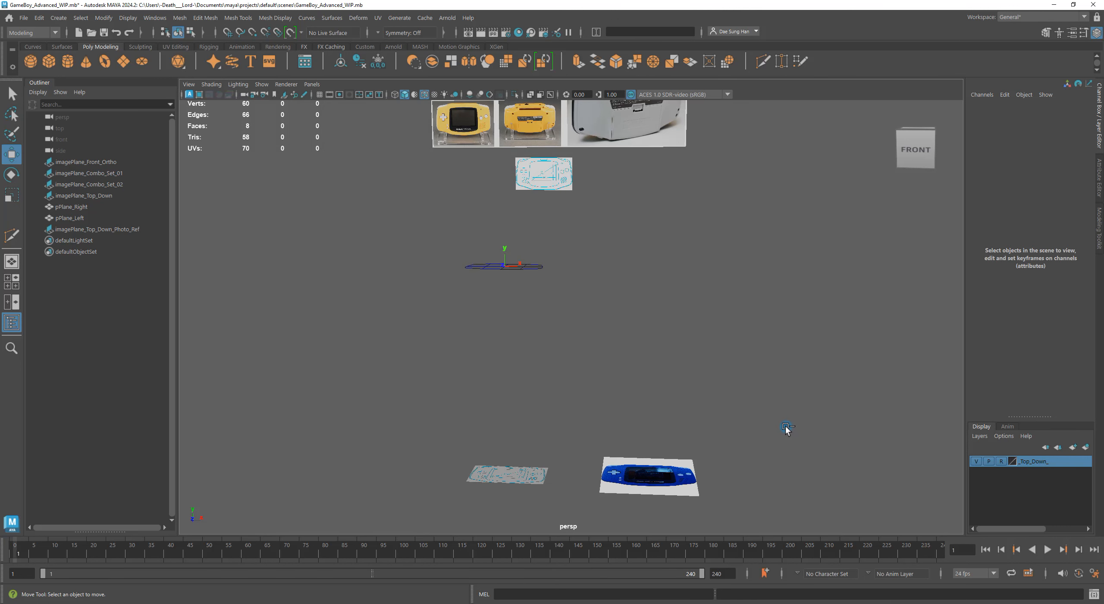
Step: Save the scene as a new numbered increment of GameBoy_Advanced_WIP
key(ctrl+alt+s)
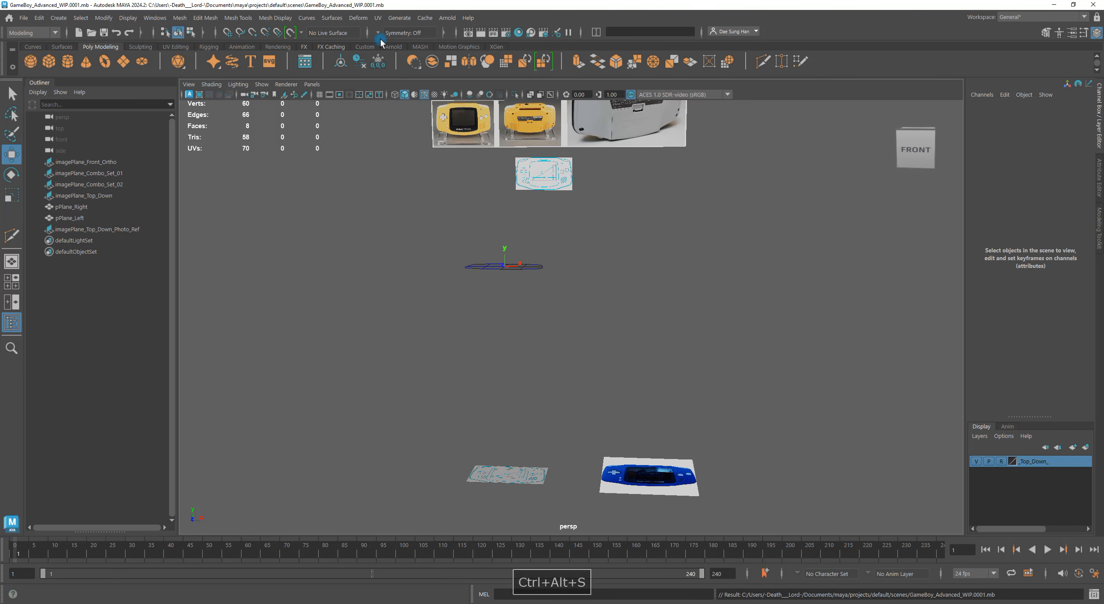